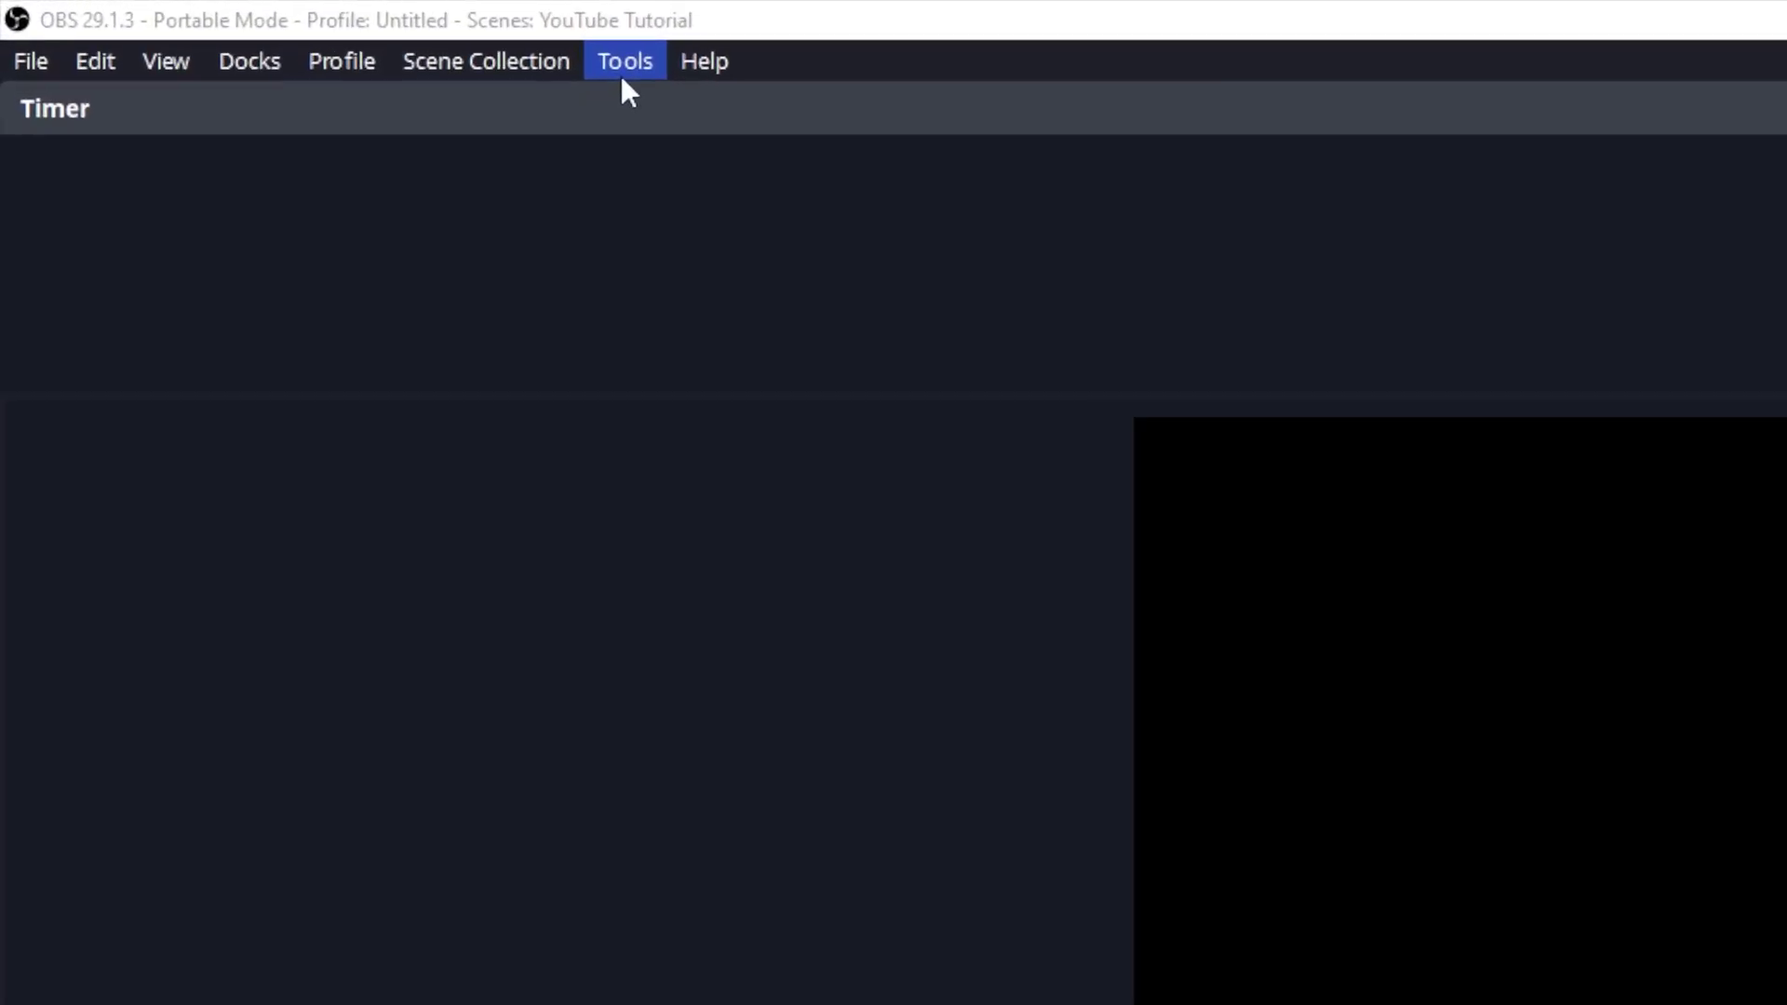
Open Tools > Scripts to show the loaded StopWatch [5.1].lua script in Count Up mode.
left_click(253, 27)
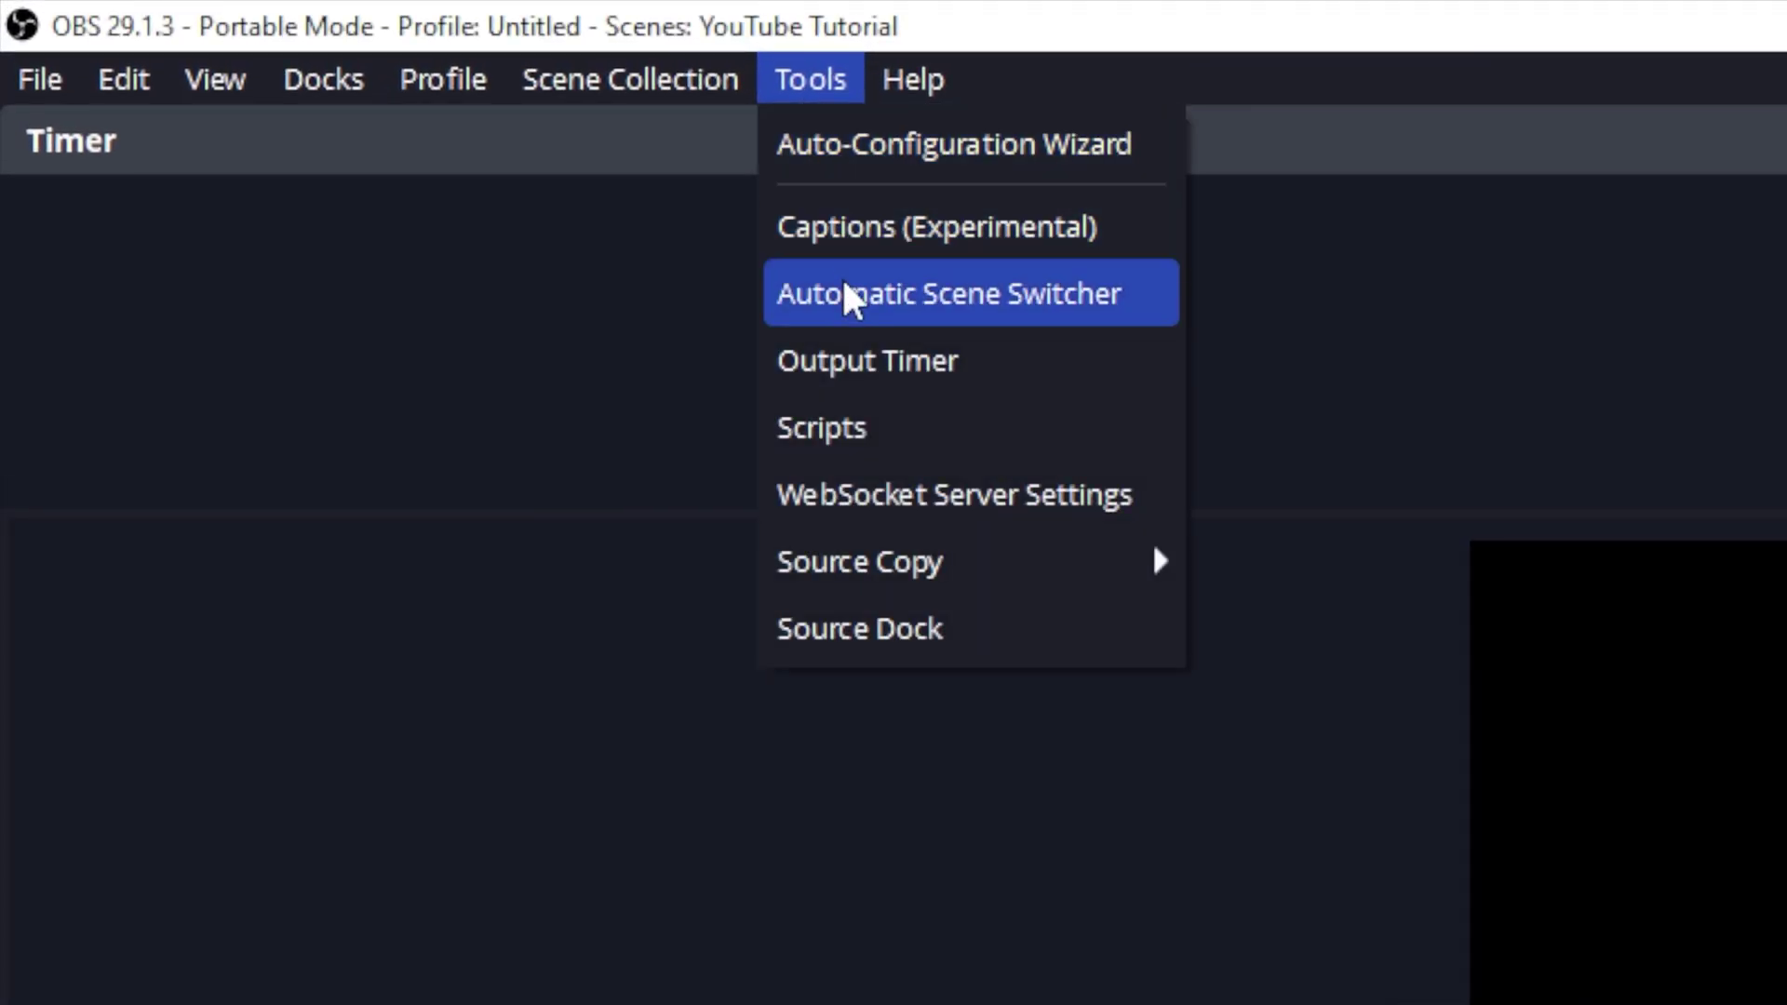
left_click(828, 424)
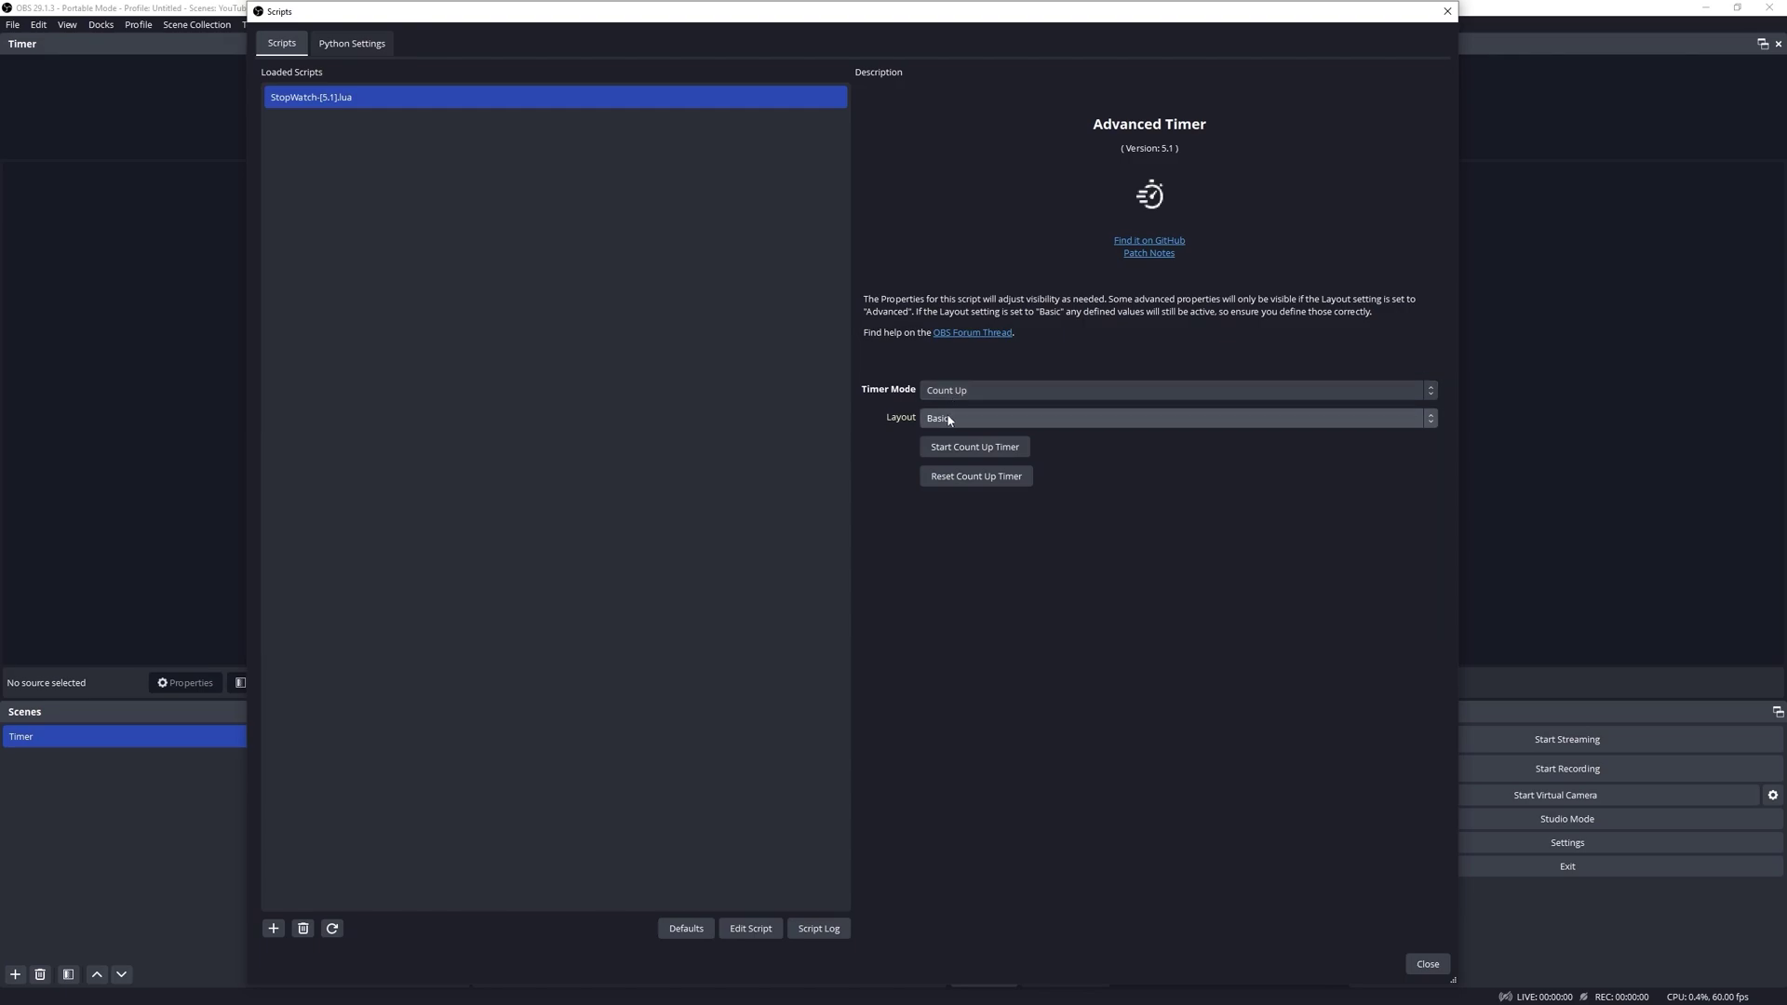
Set the script's Layout to Advanced and Timer Settings to Expanded.
left_click(952, 419)
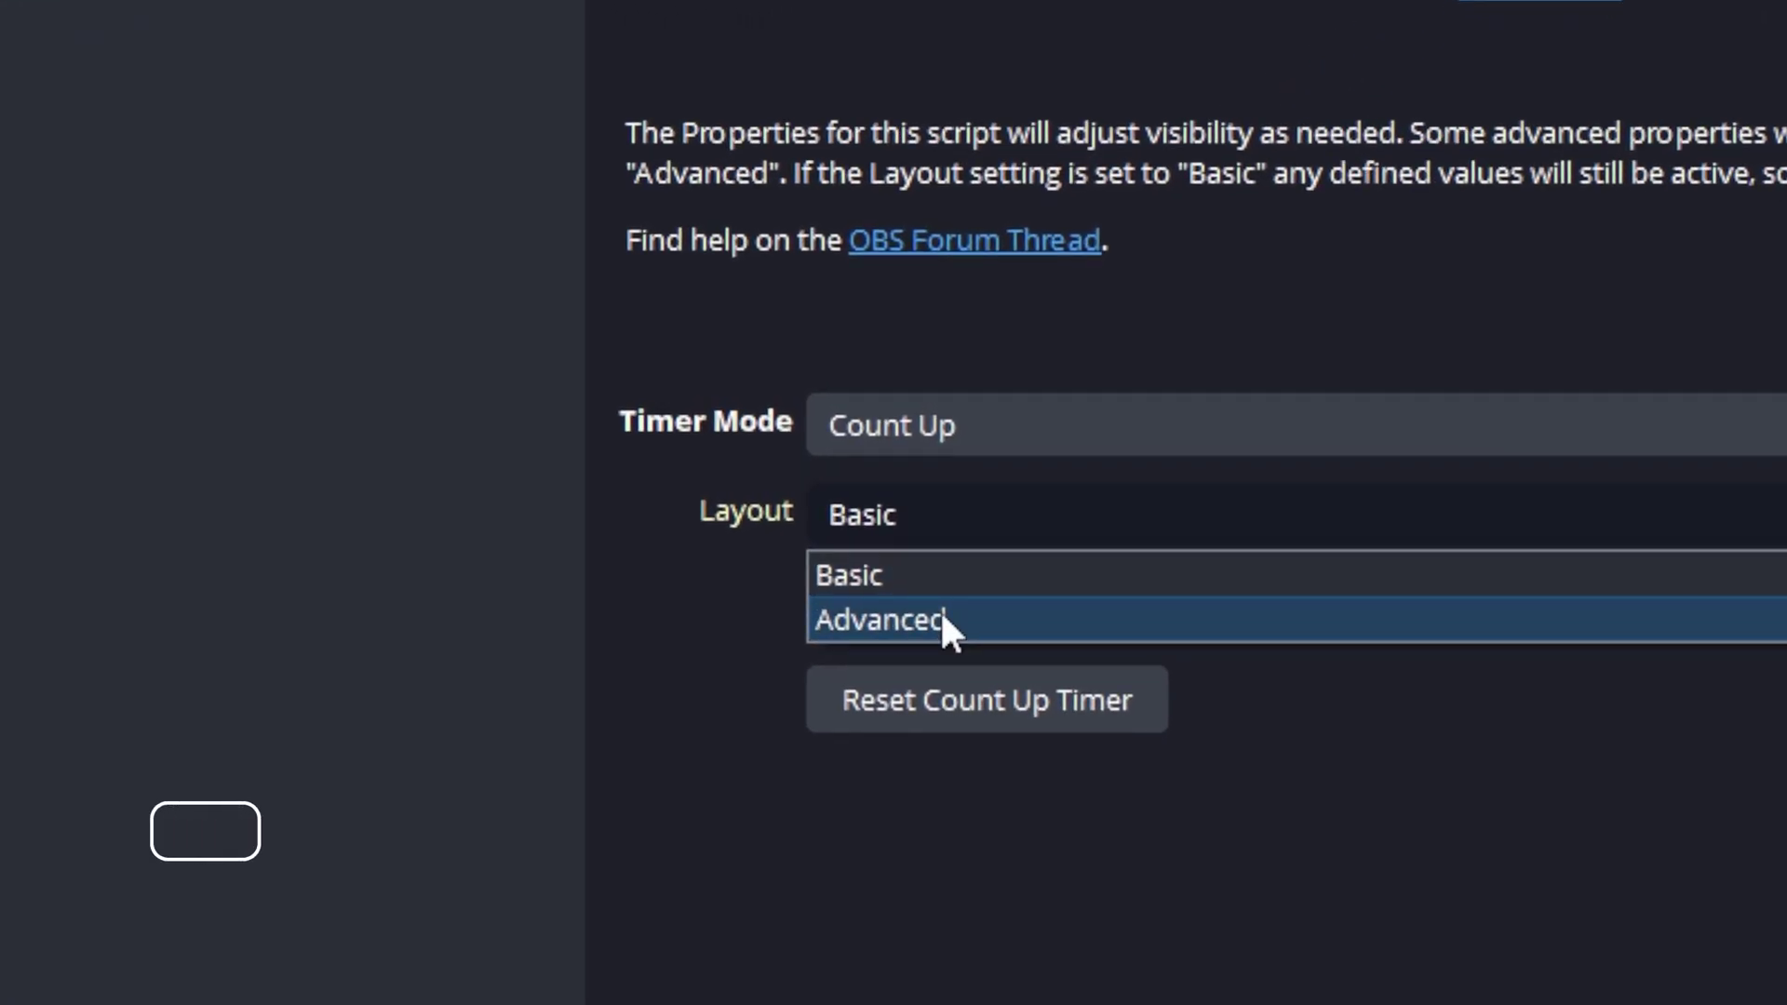
left_click(942, 619)
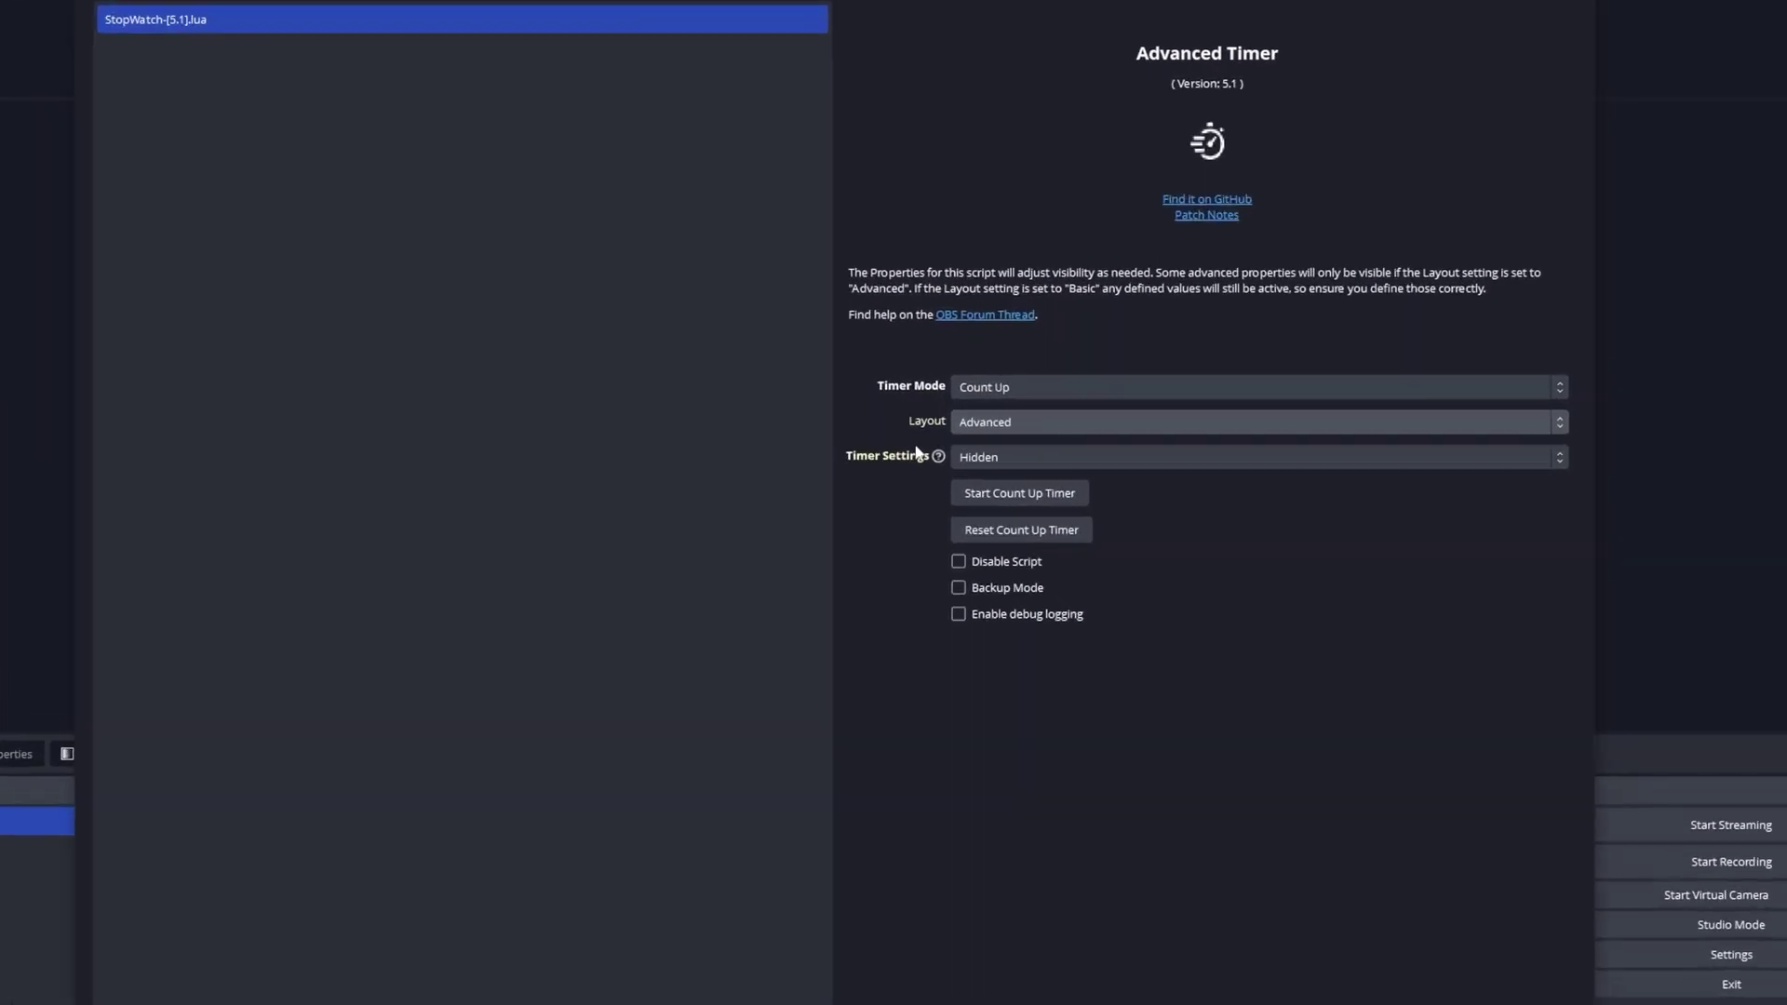
left_click(1007, 459)
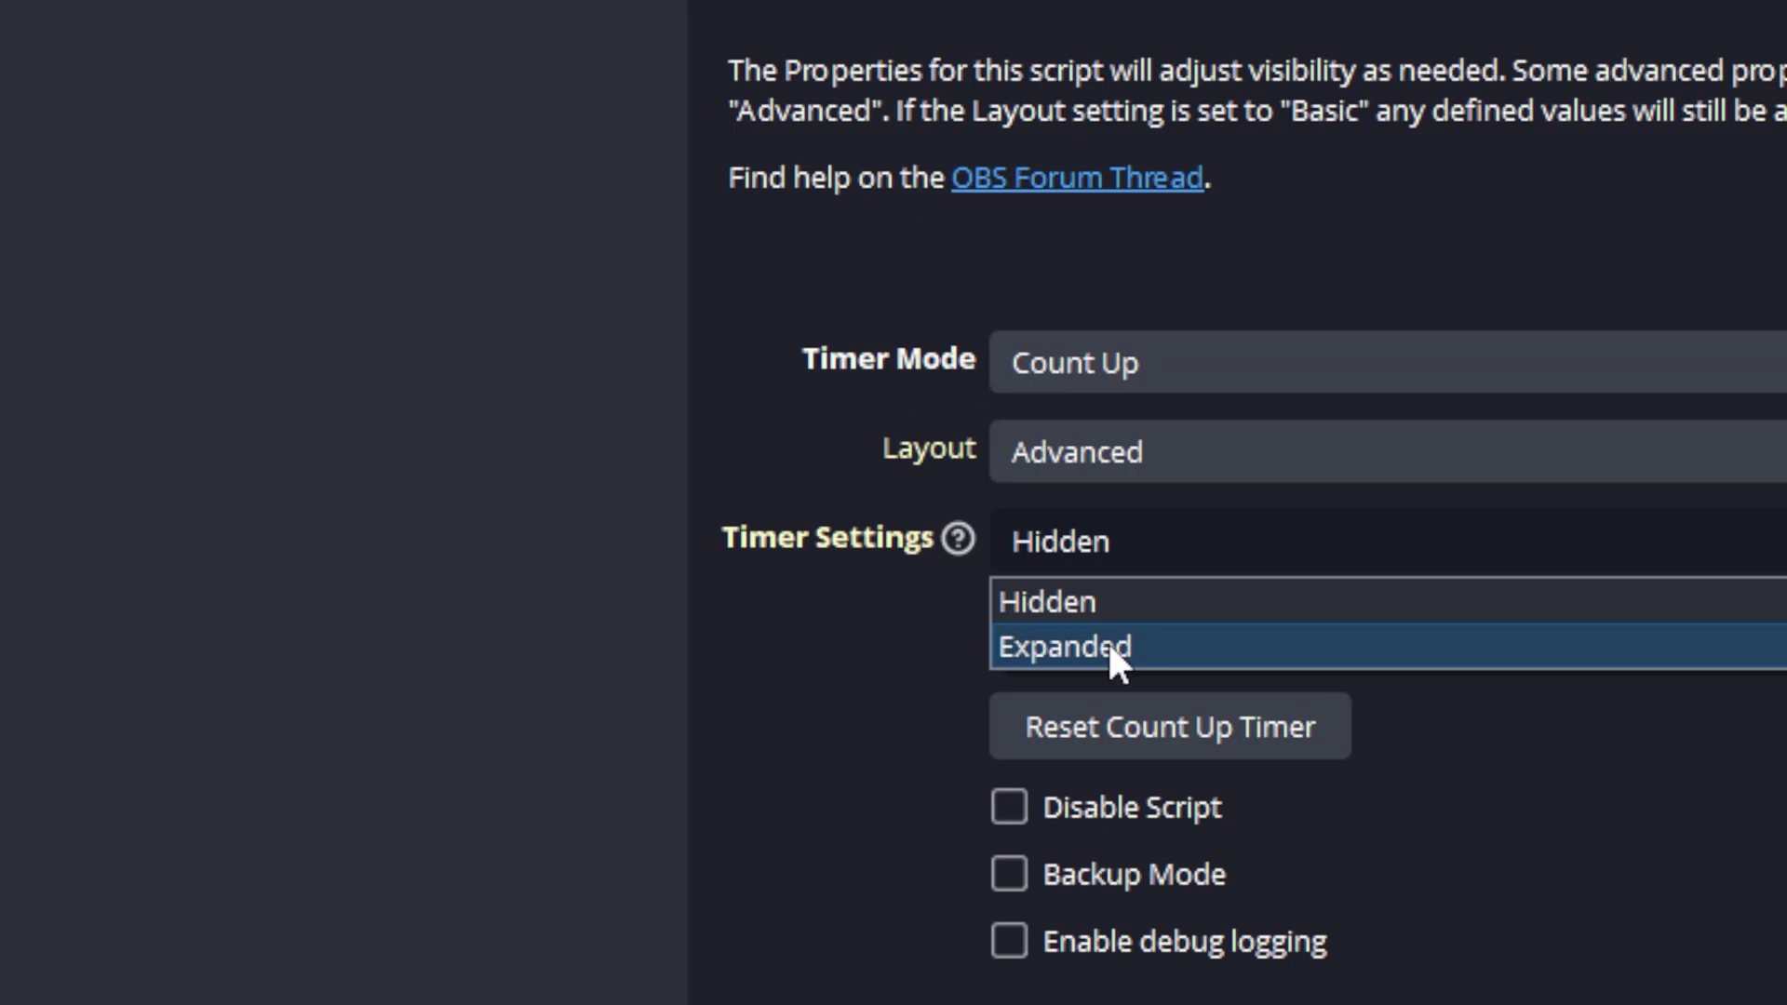
left_click(1107, 640)
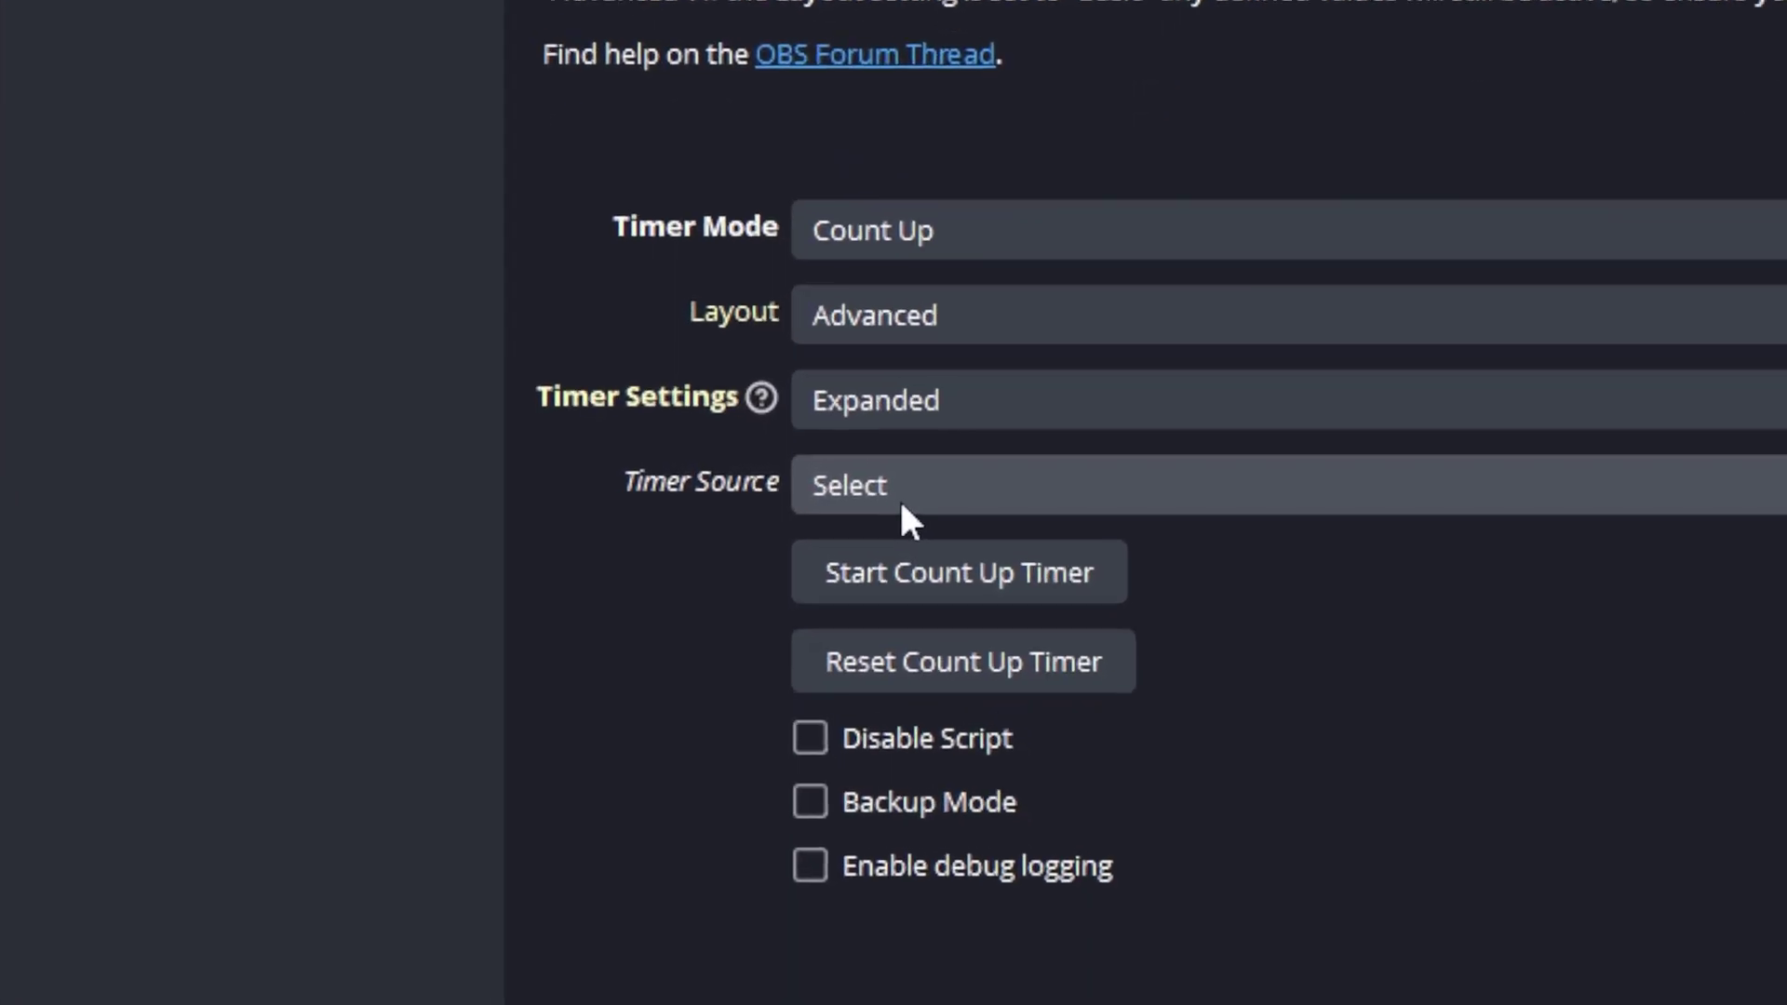
Choose Timer 1 as the script's Timer Source.
left_click(982, 476)
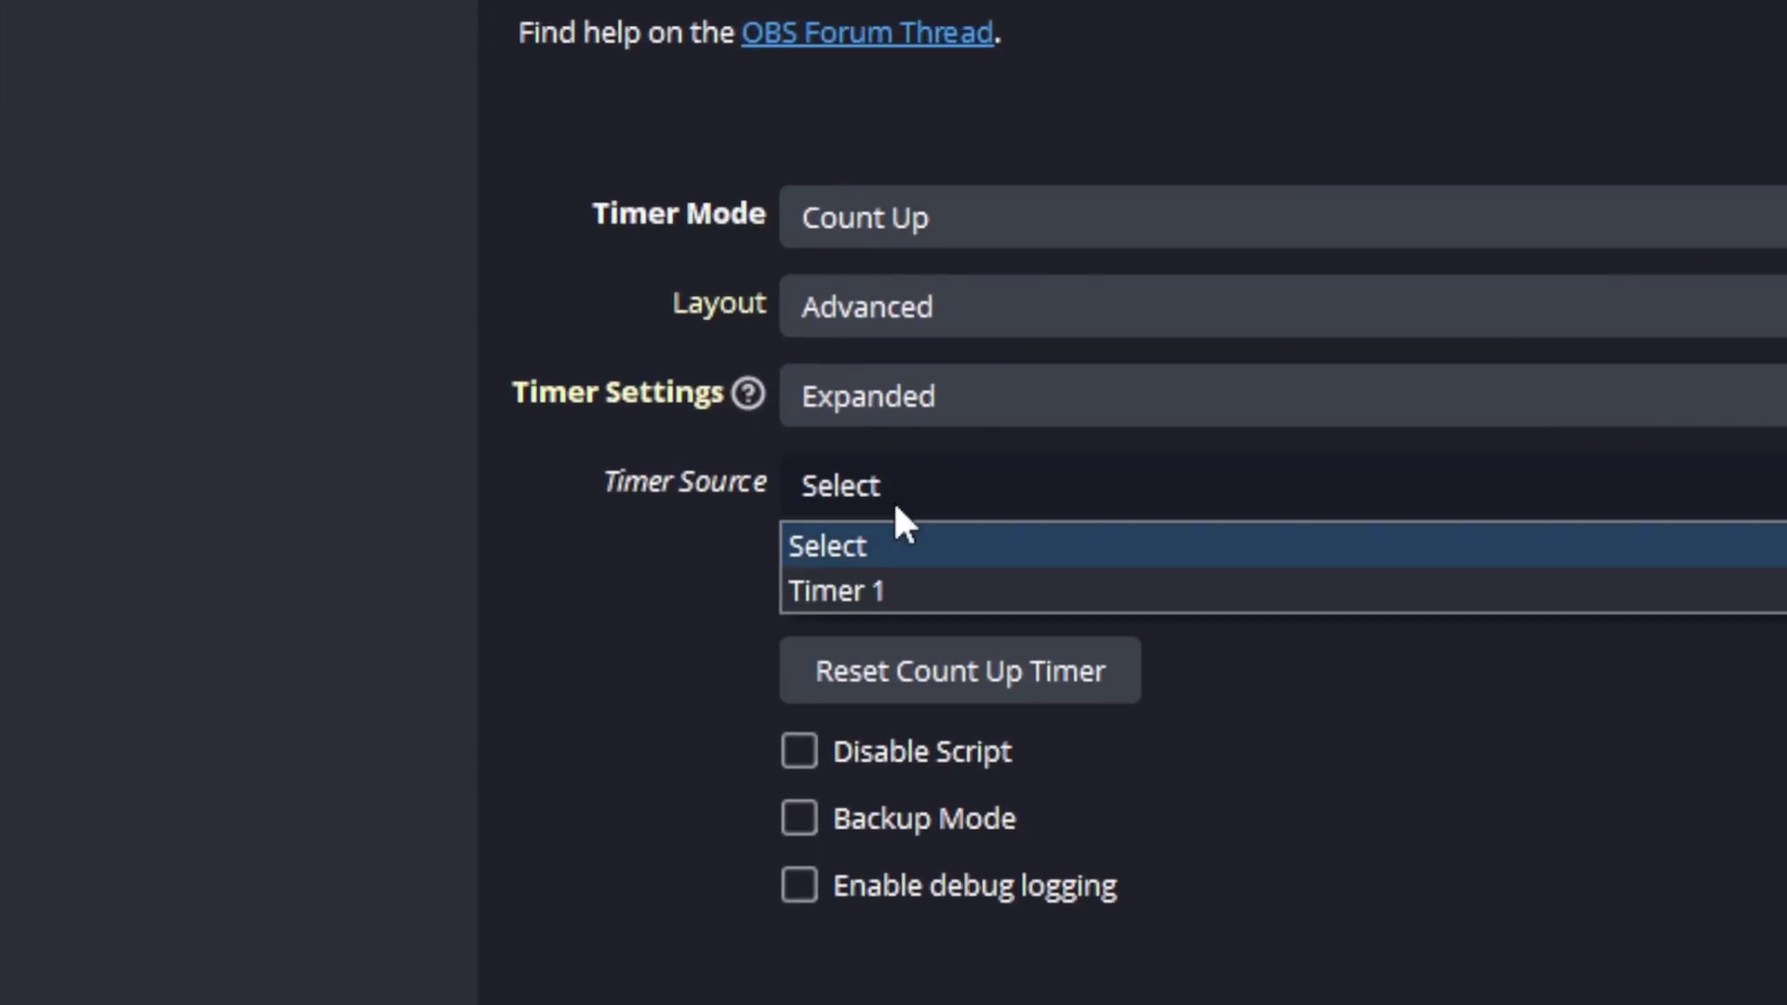
left_click(890, 588)
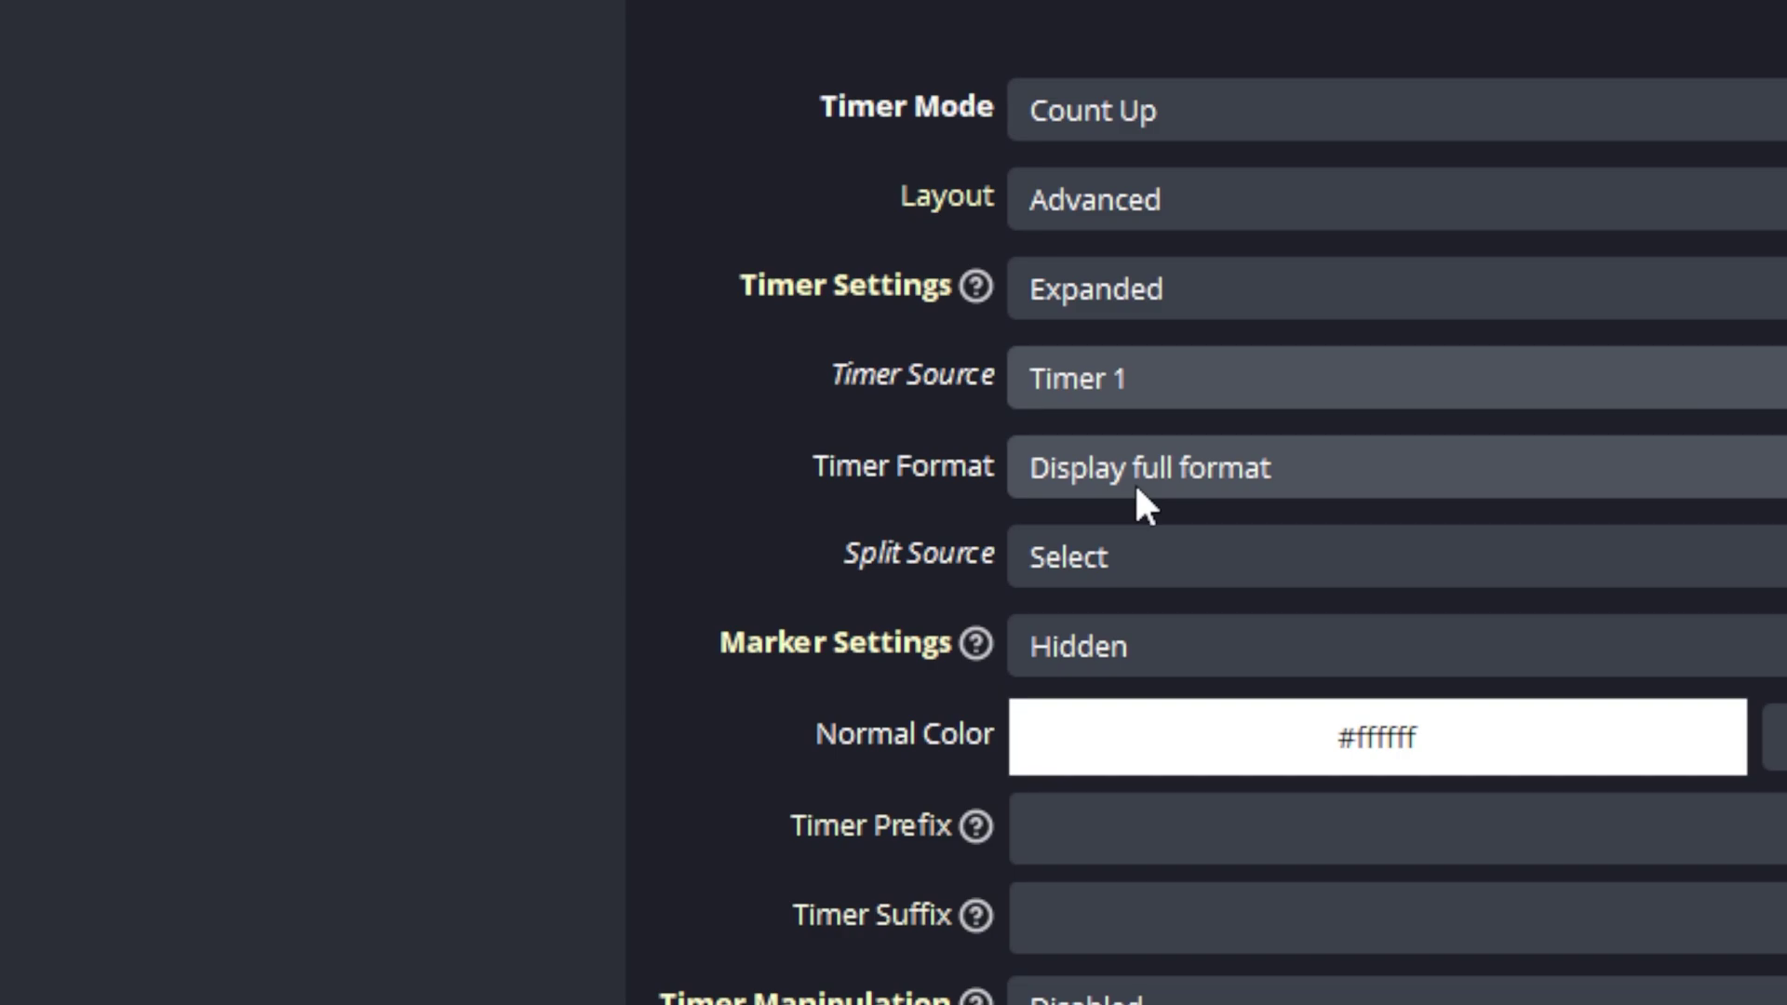
Set Timer Format to Custom Time Format, showing the $T$D:$H:$M:$S,$F pattern.
left_click(1145, 508)
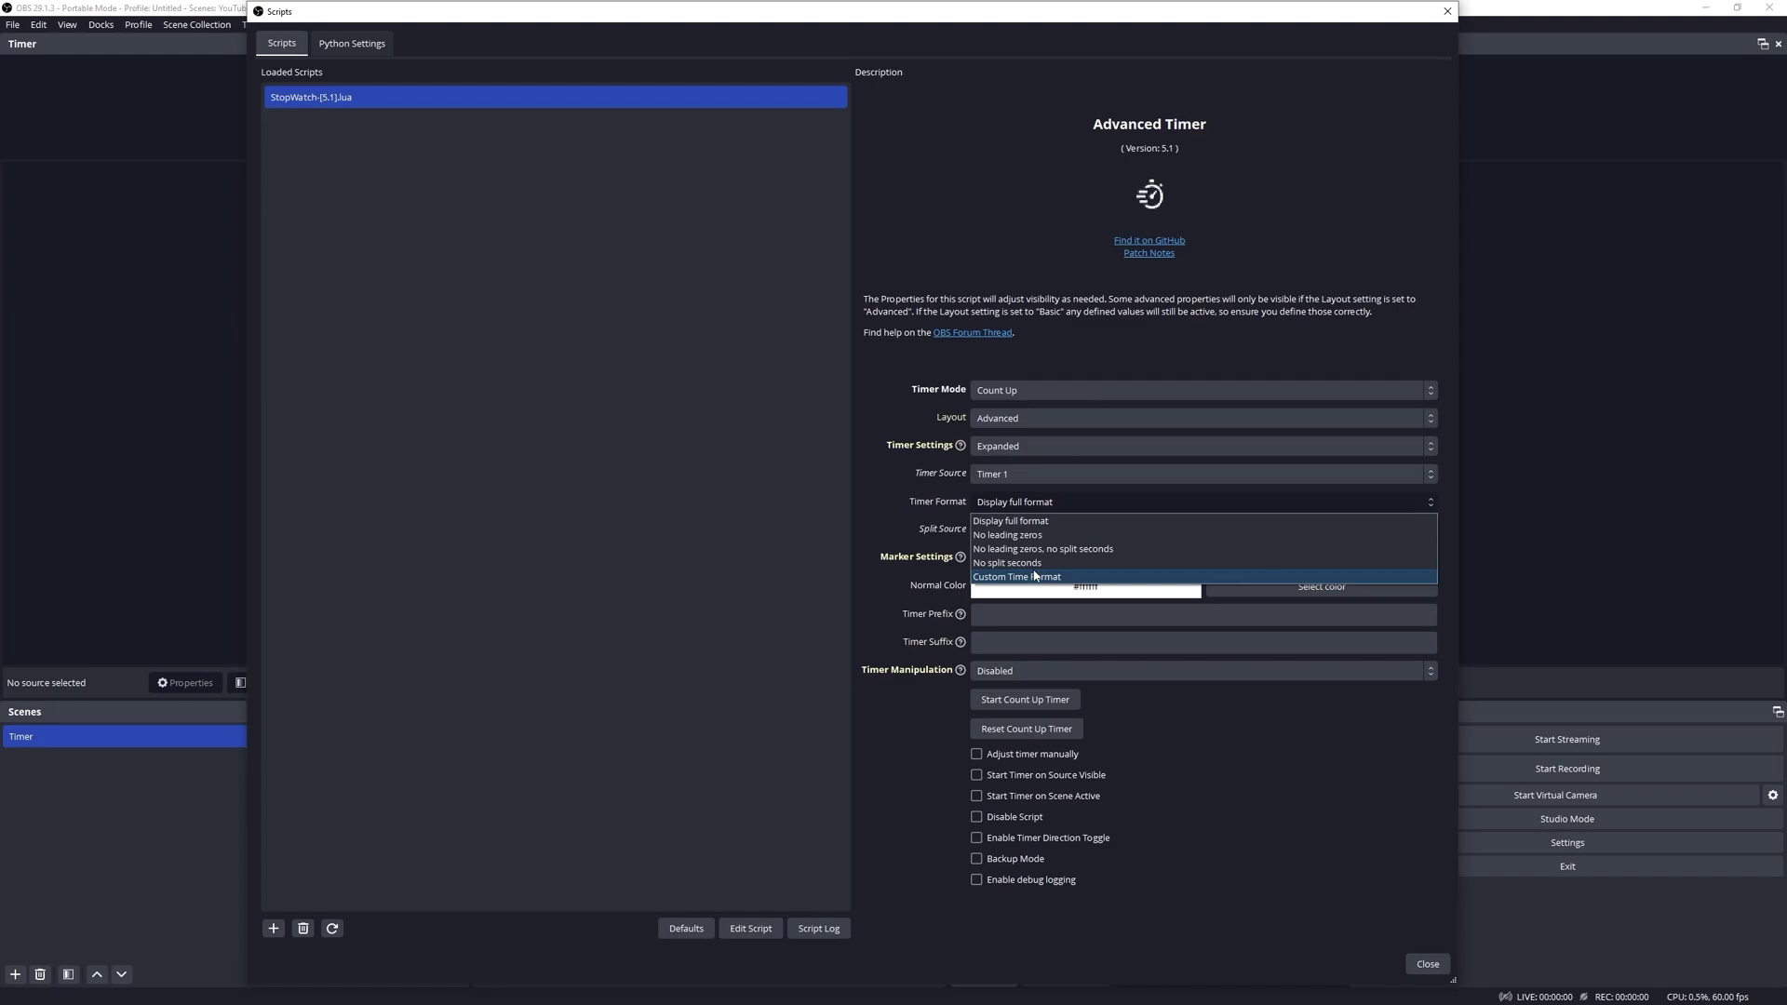
left_click(1035, 577)
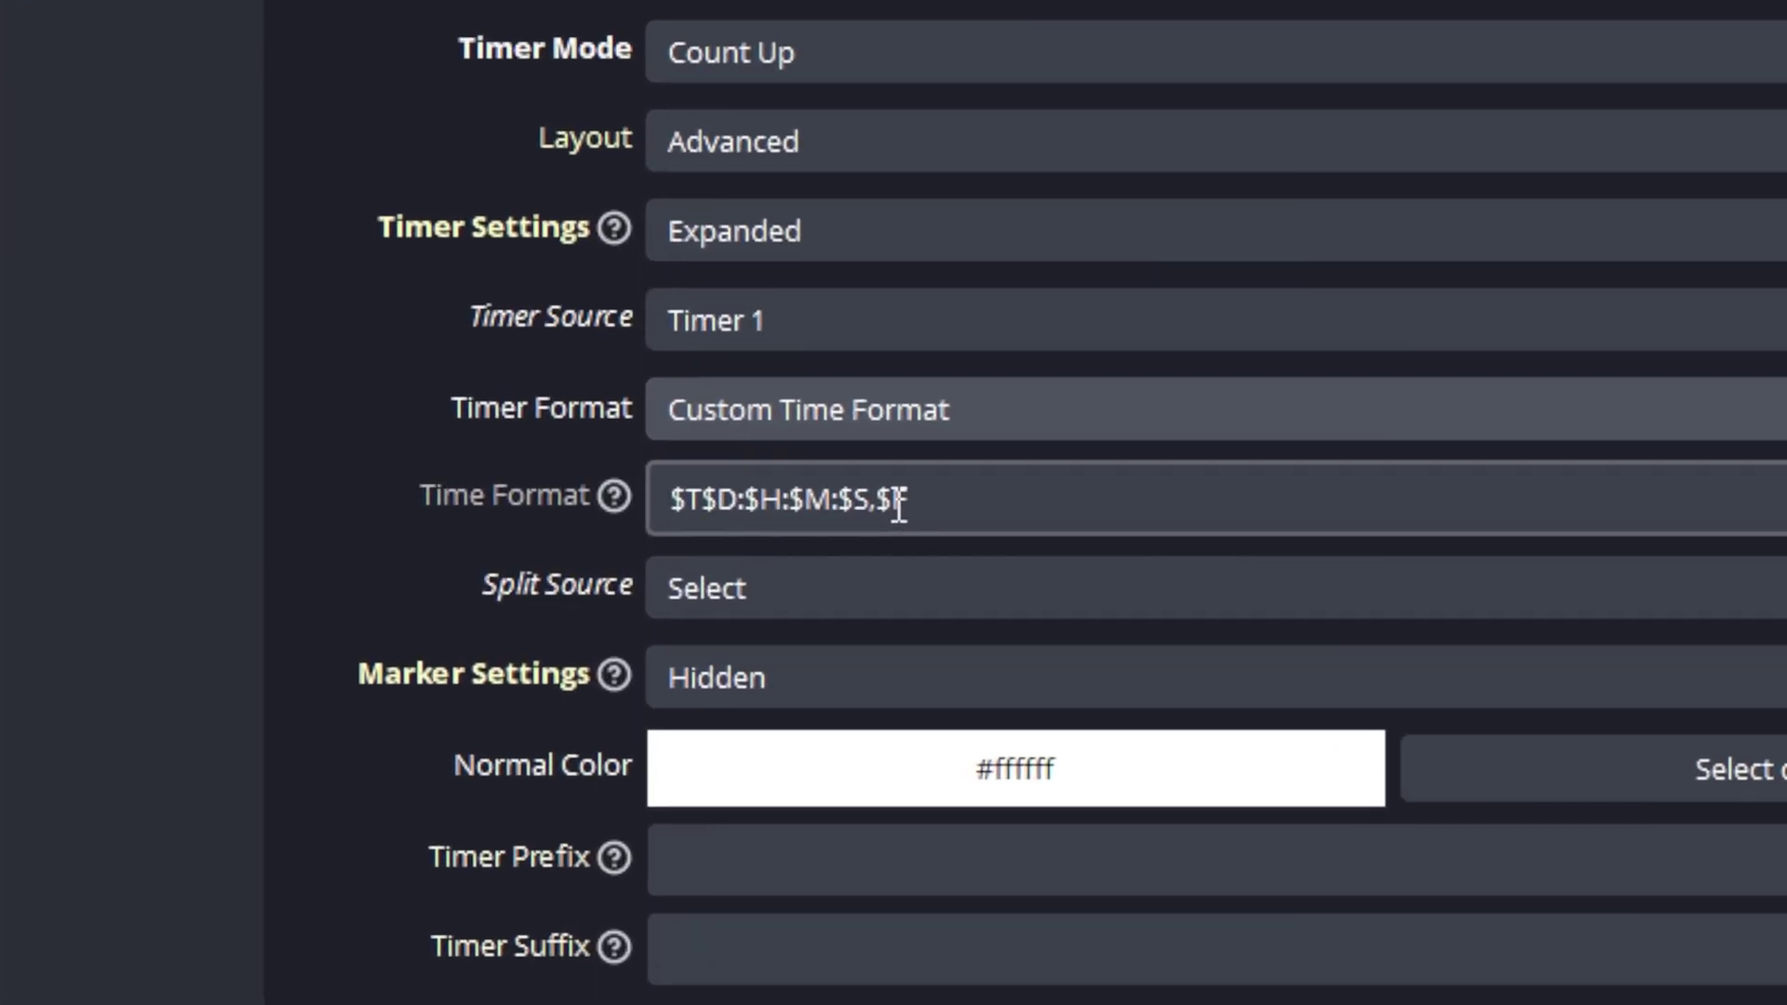
Show the Timer Format choices, with Display full format reading 00:00:00,00 on Timer 1.
left_click(801, 413)
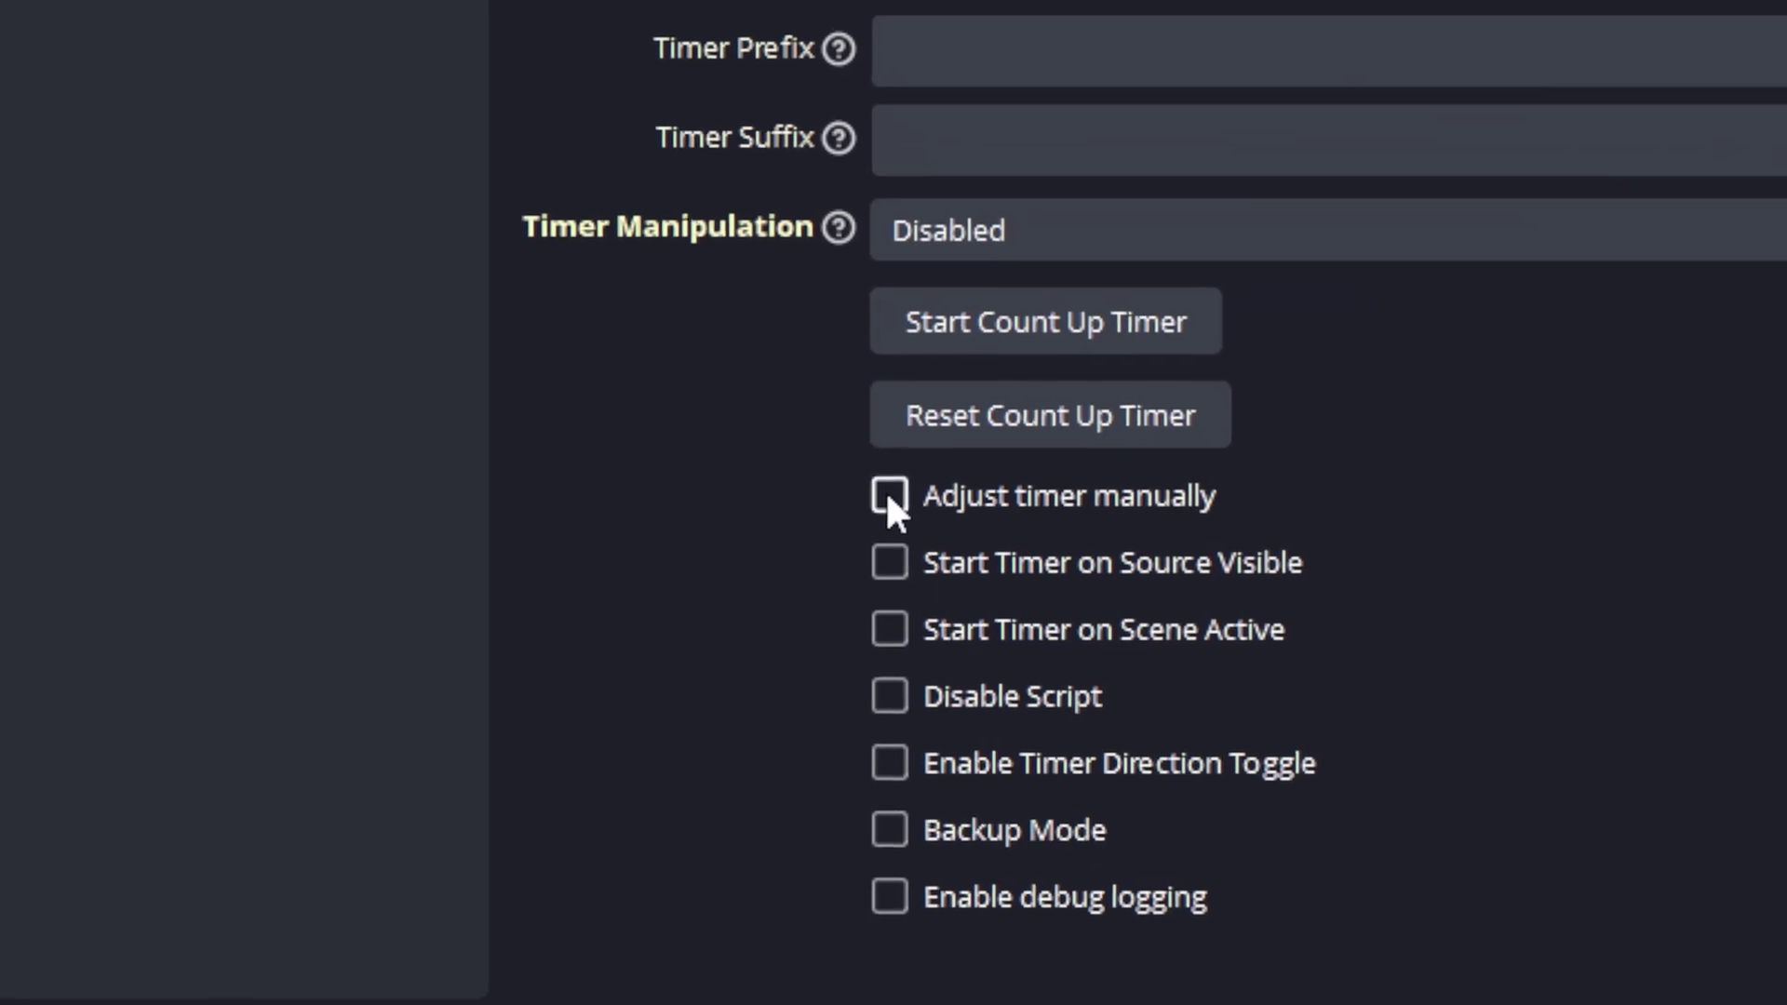
Tick Adjust timer manually and untick Autoload last time stamp when OBS starts.
left_click(889, 496)
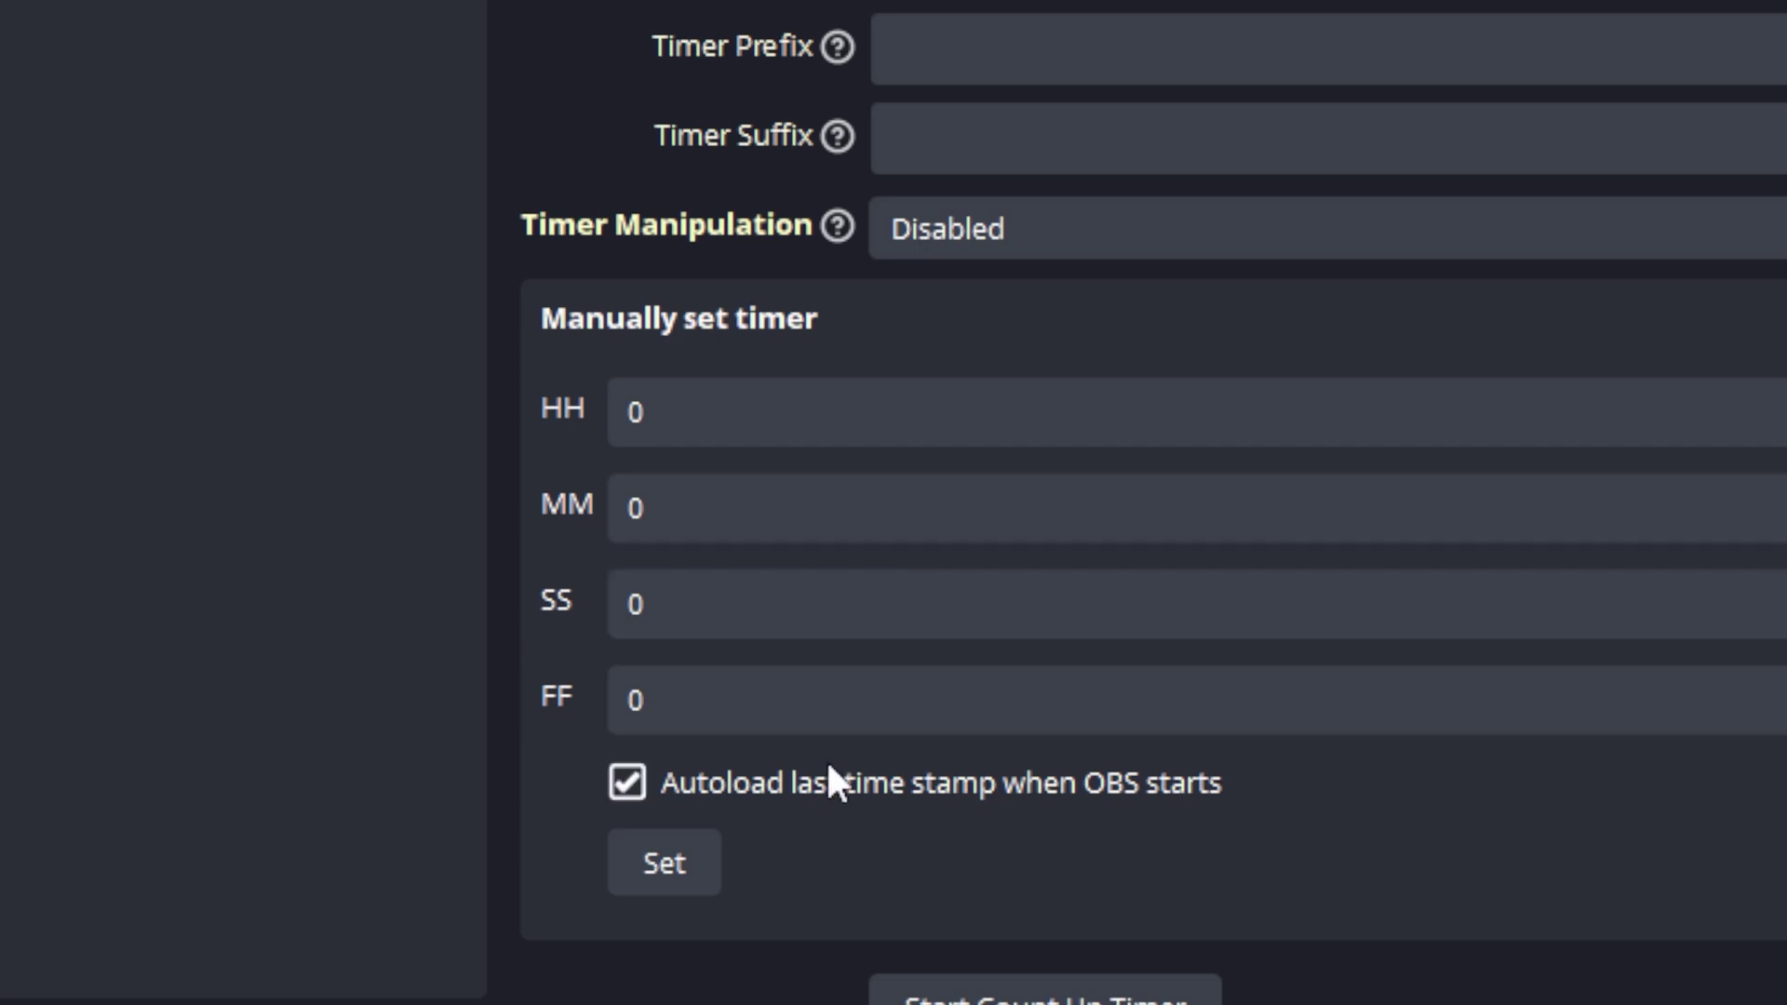
left_click(824, 773)
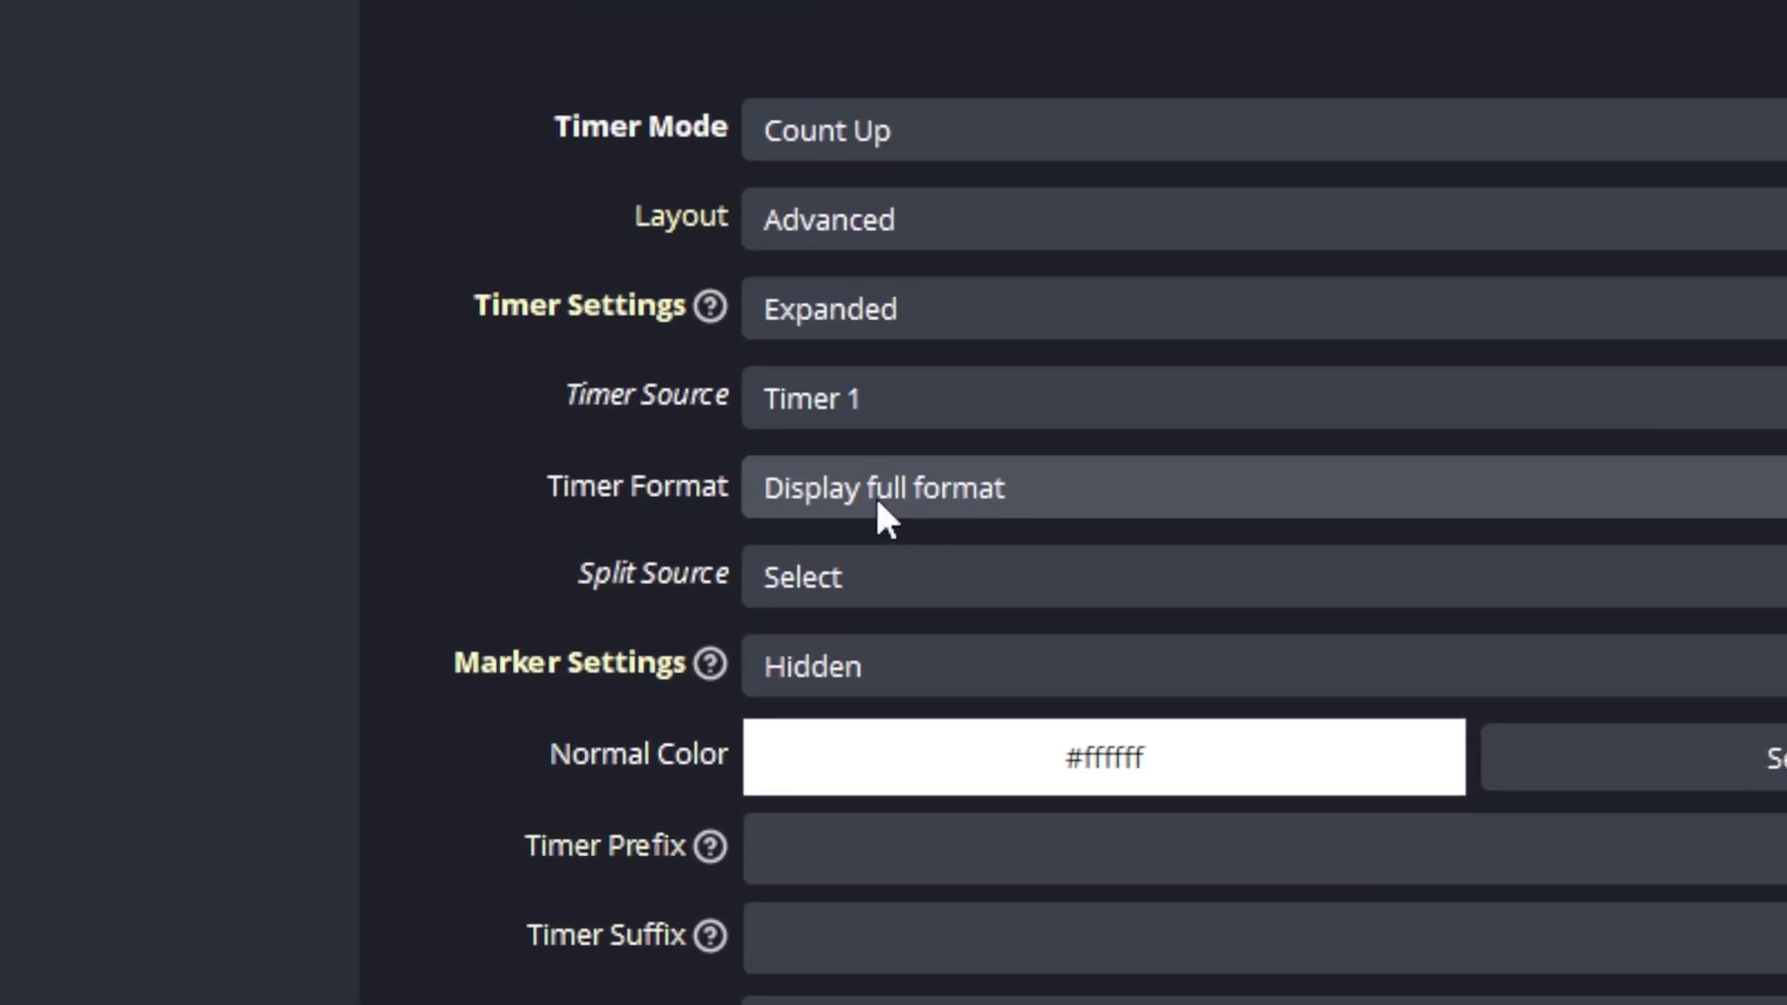
Open the Timer Format dropdown to reach the Custom Time Format choice.
left_click(878, 502)
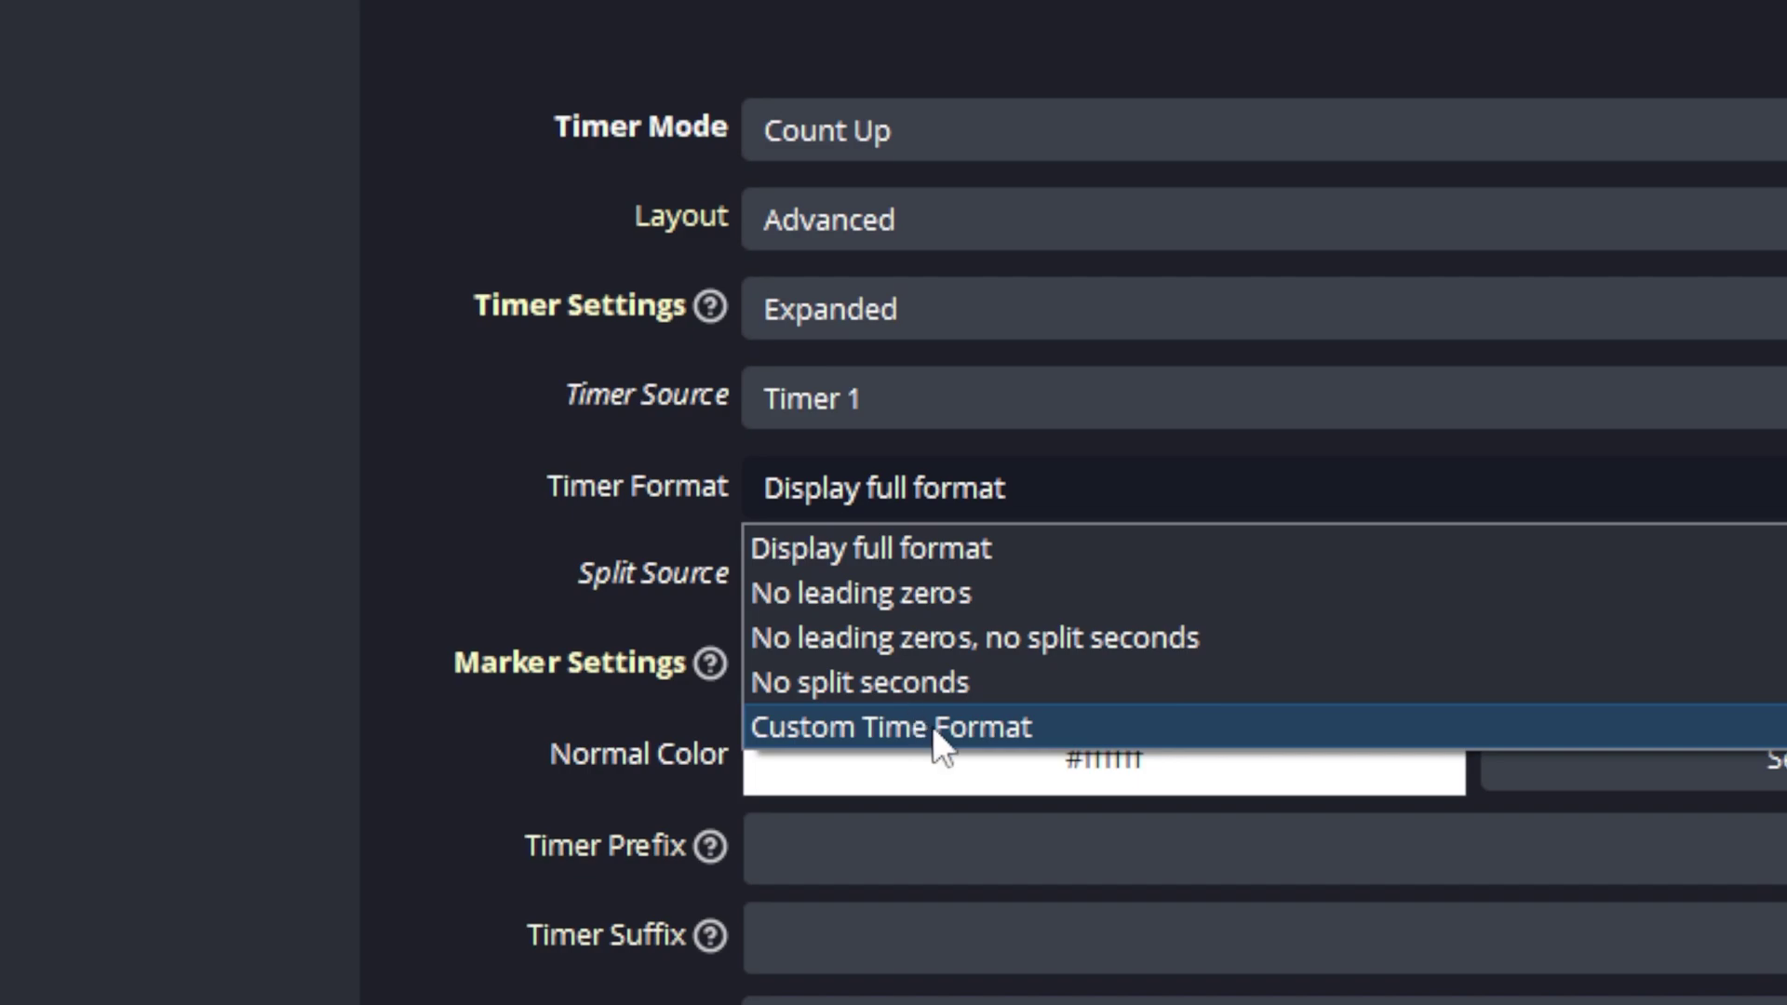
left_click(933, 726)
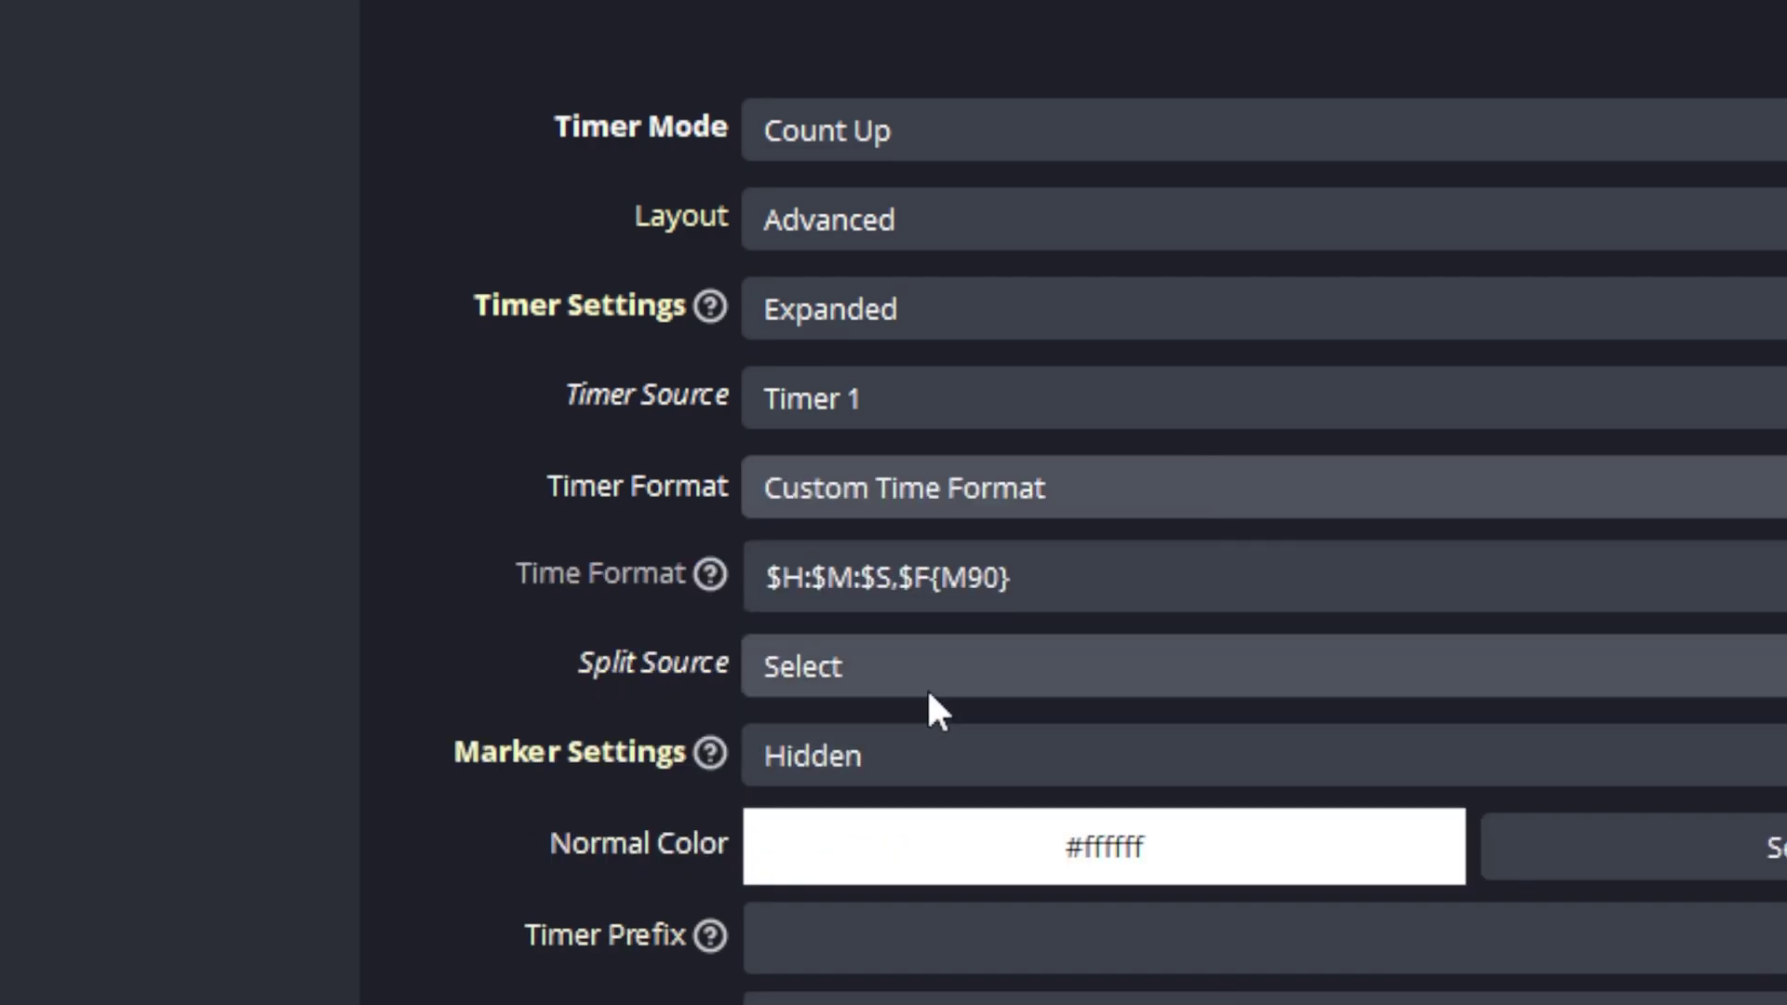
left_click(1037, 584)
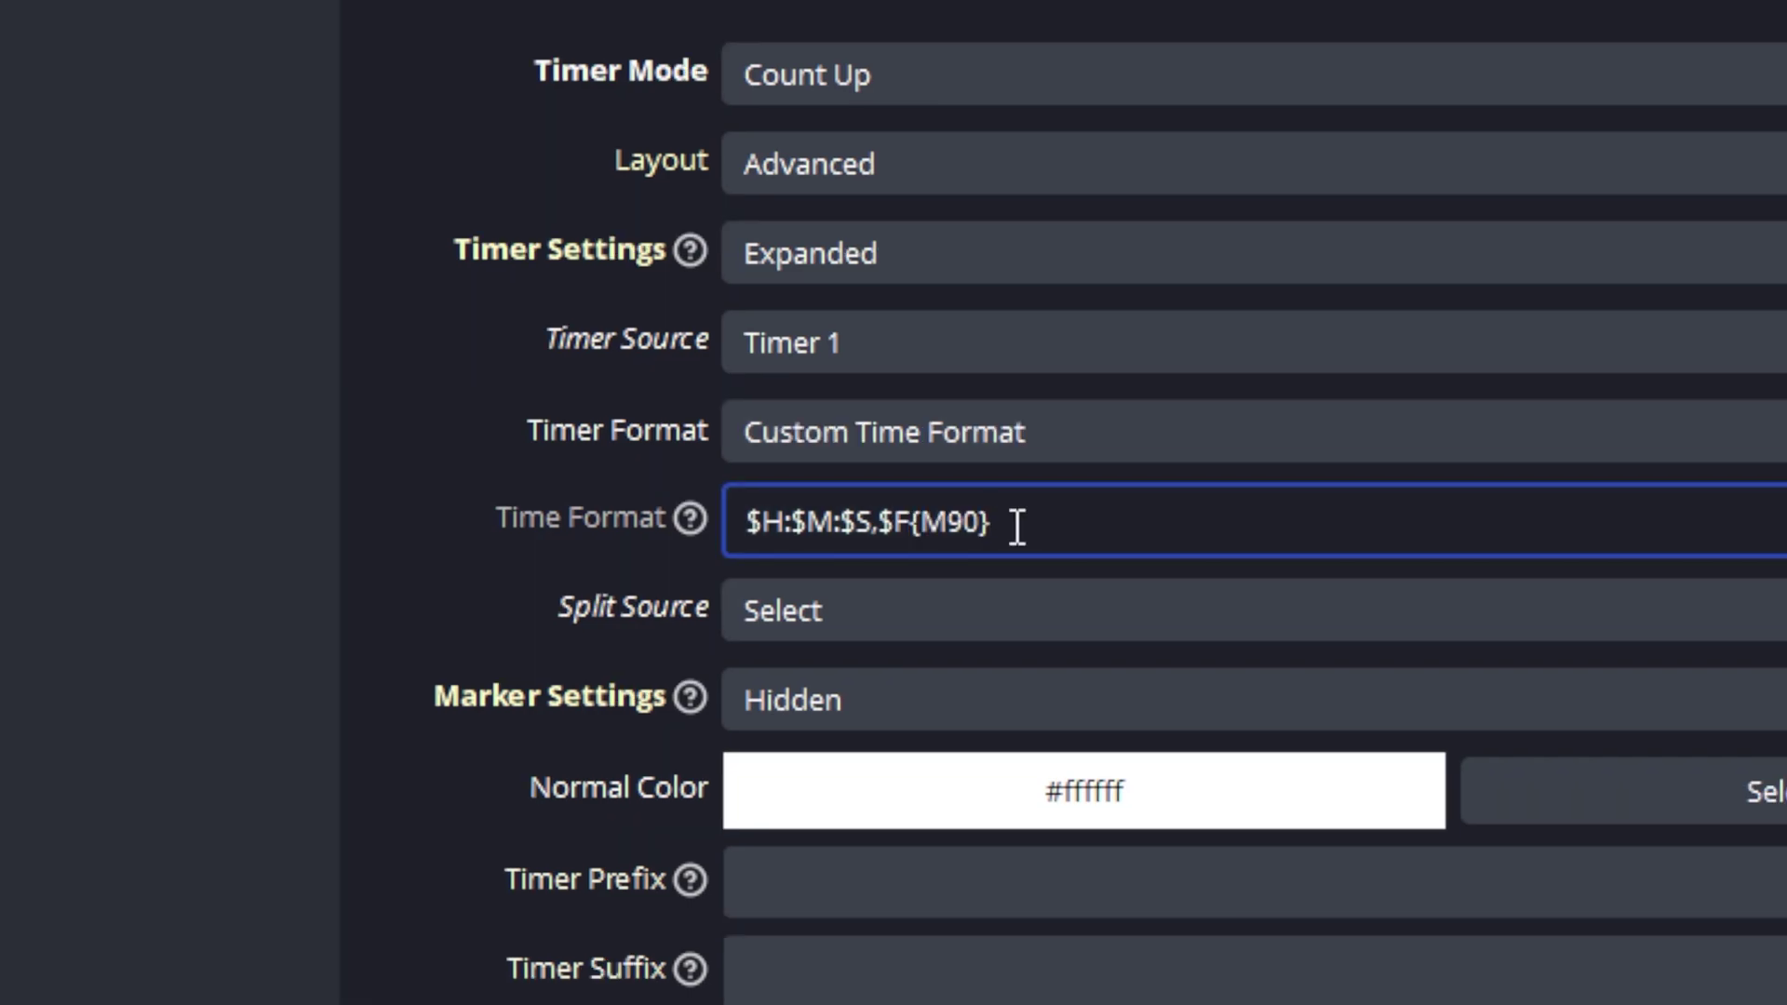
left_click_drag(1017, 524, 912, 521)
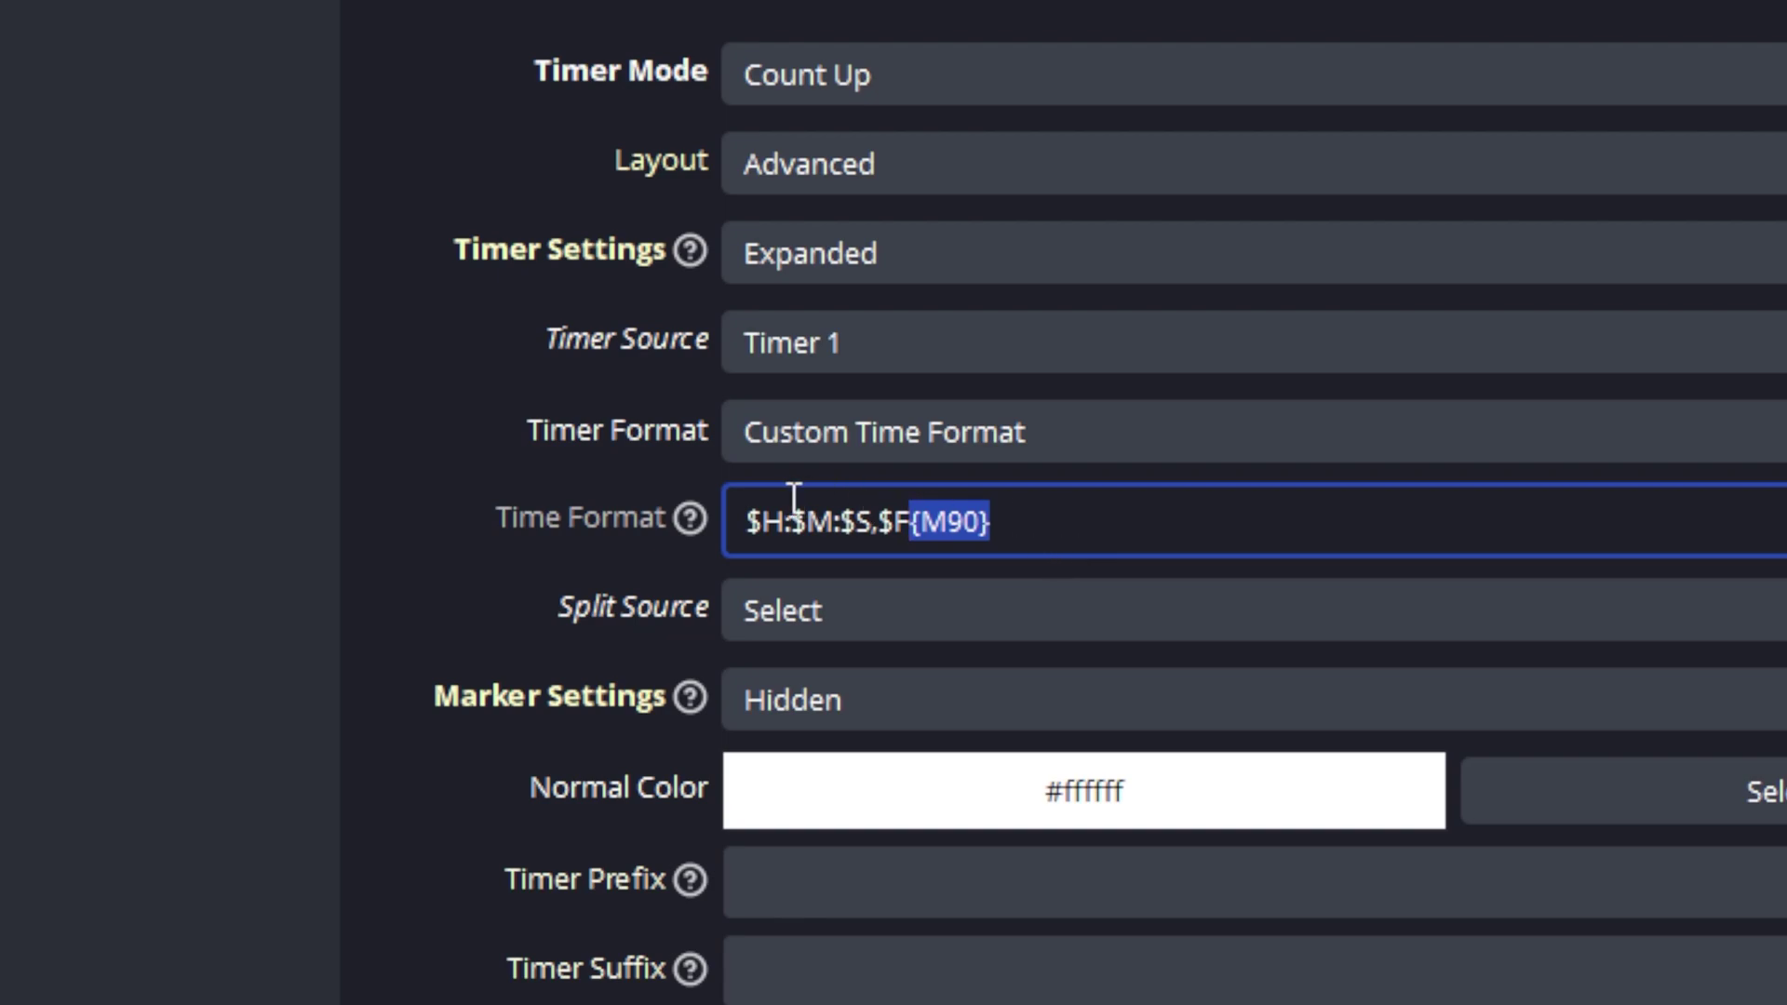
mouse_move(794, 498)
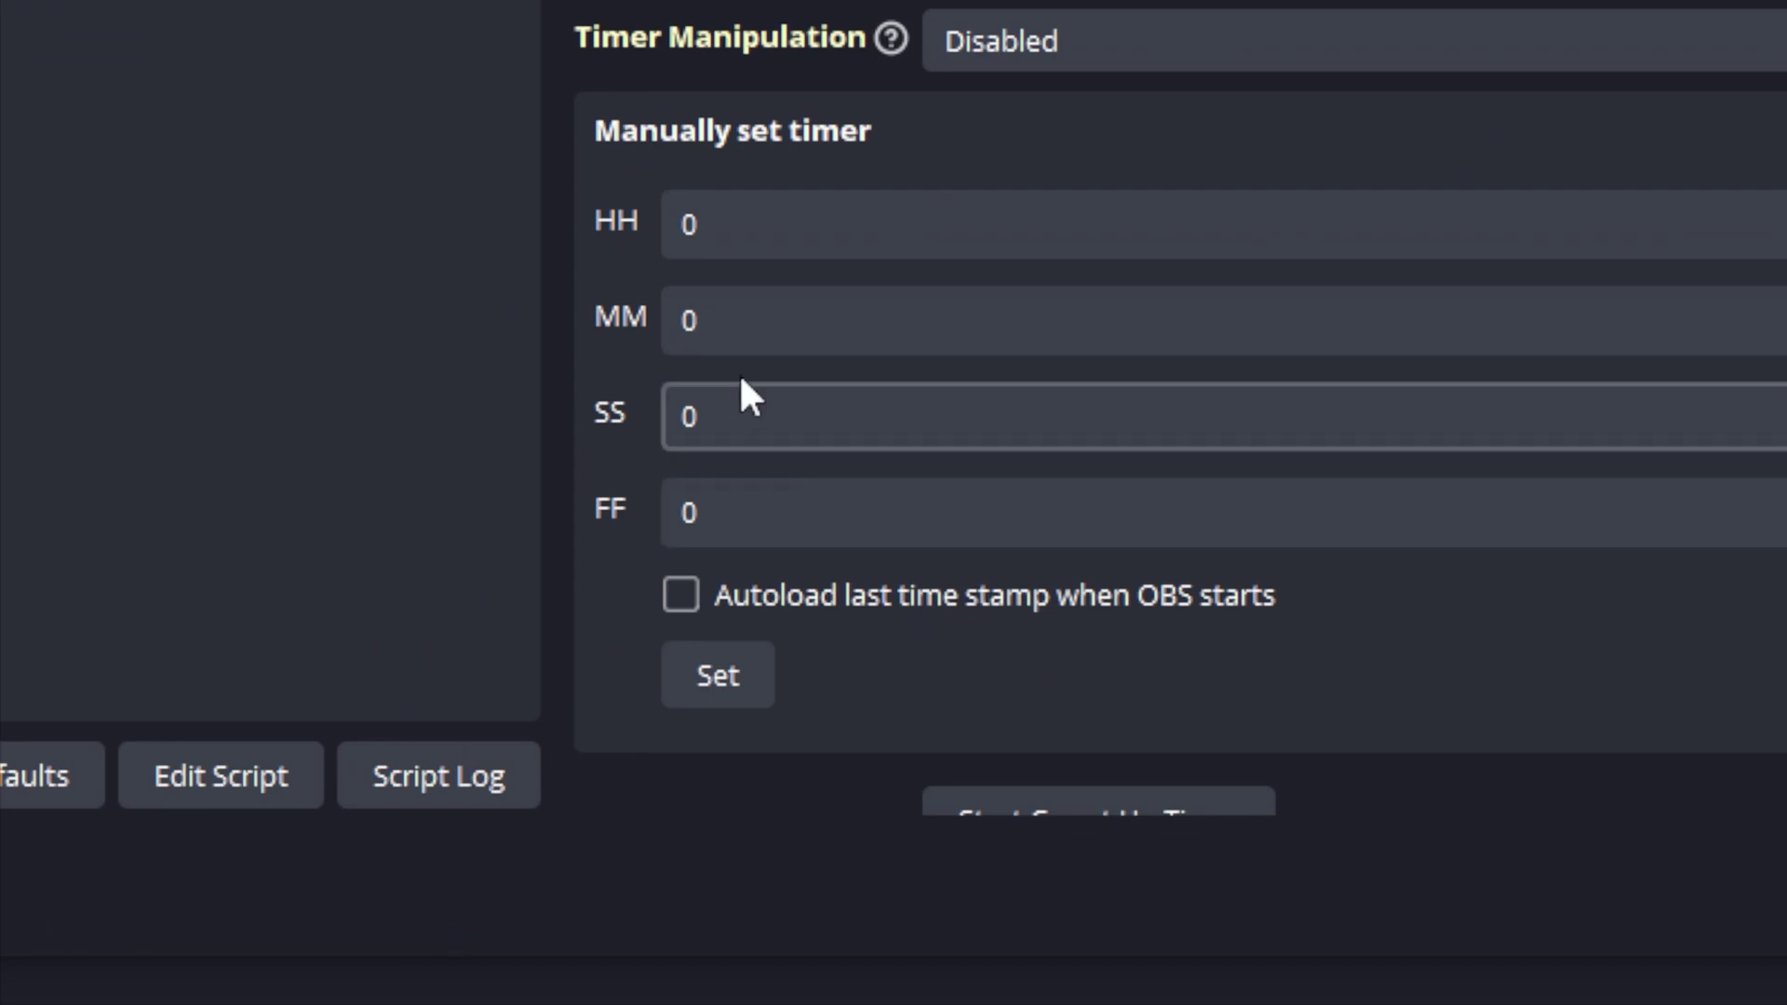
Enter 59 minutes and 59 seconds and apply them, so the preview reads 00:59:59,00.
left_click_drag(745, 319, 626, 319)
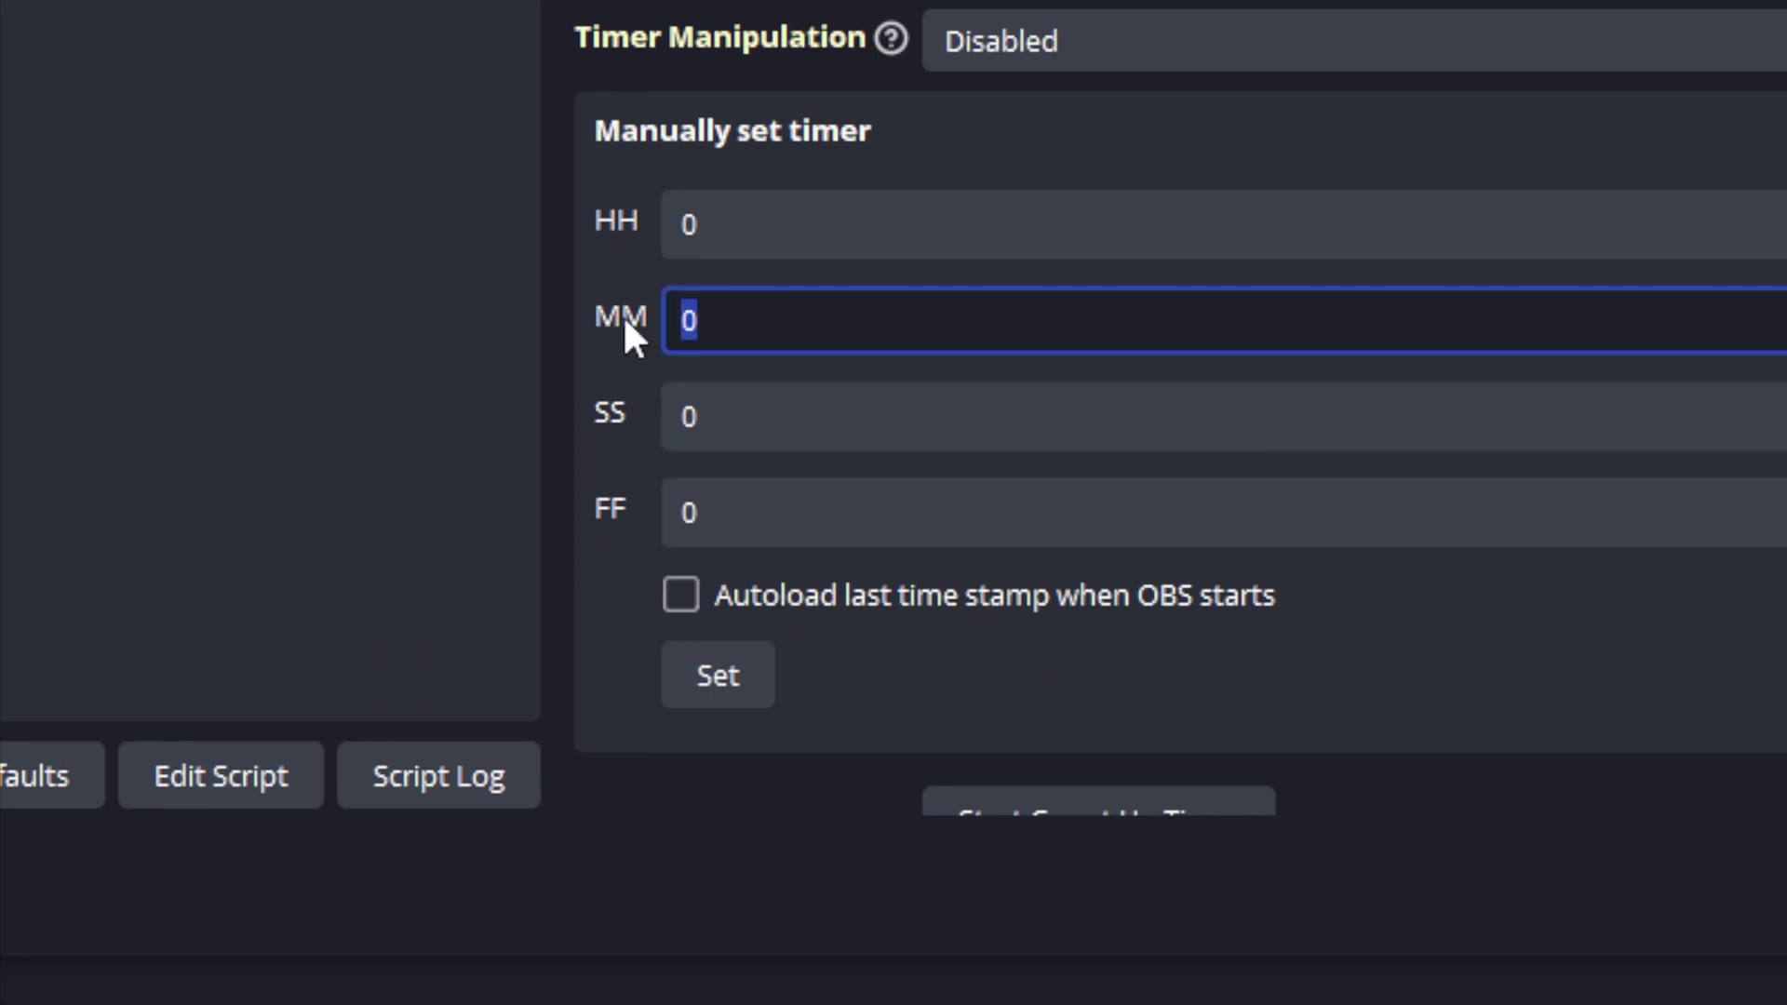
type("59")
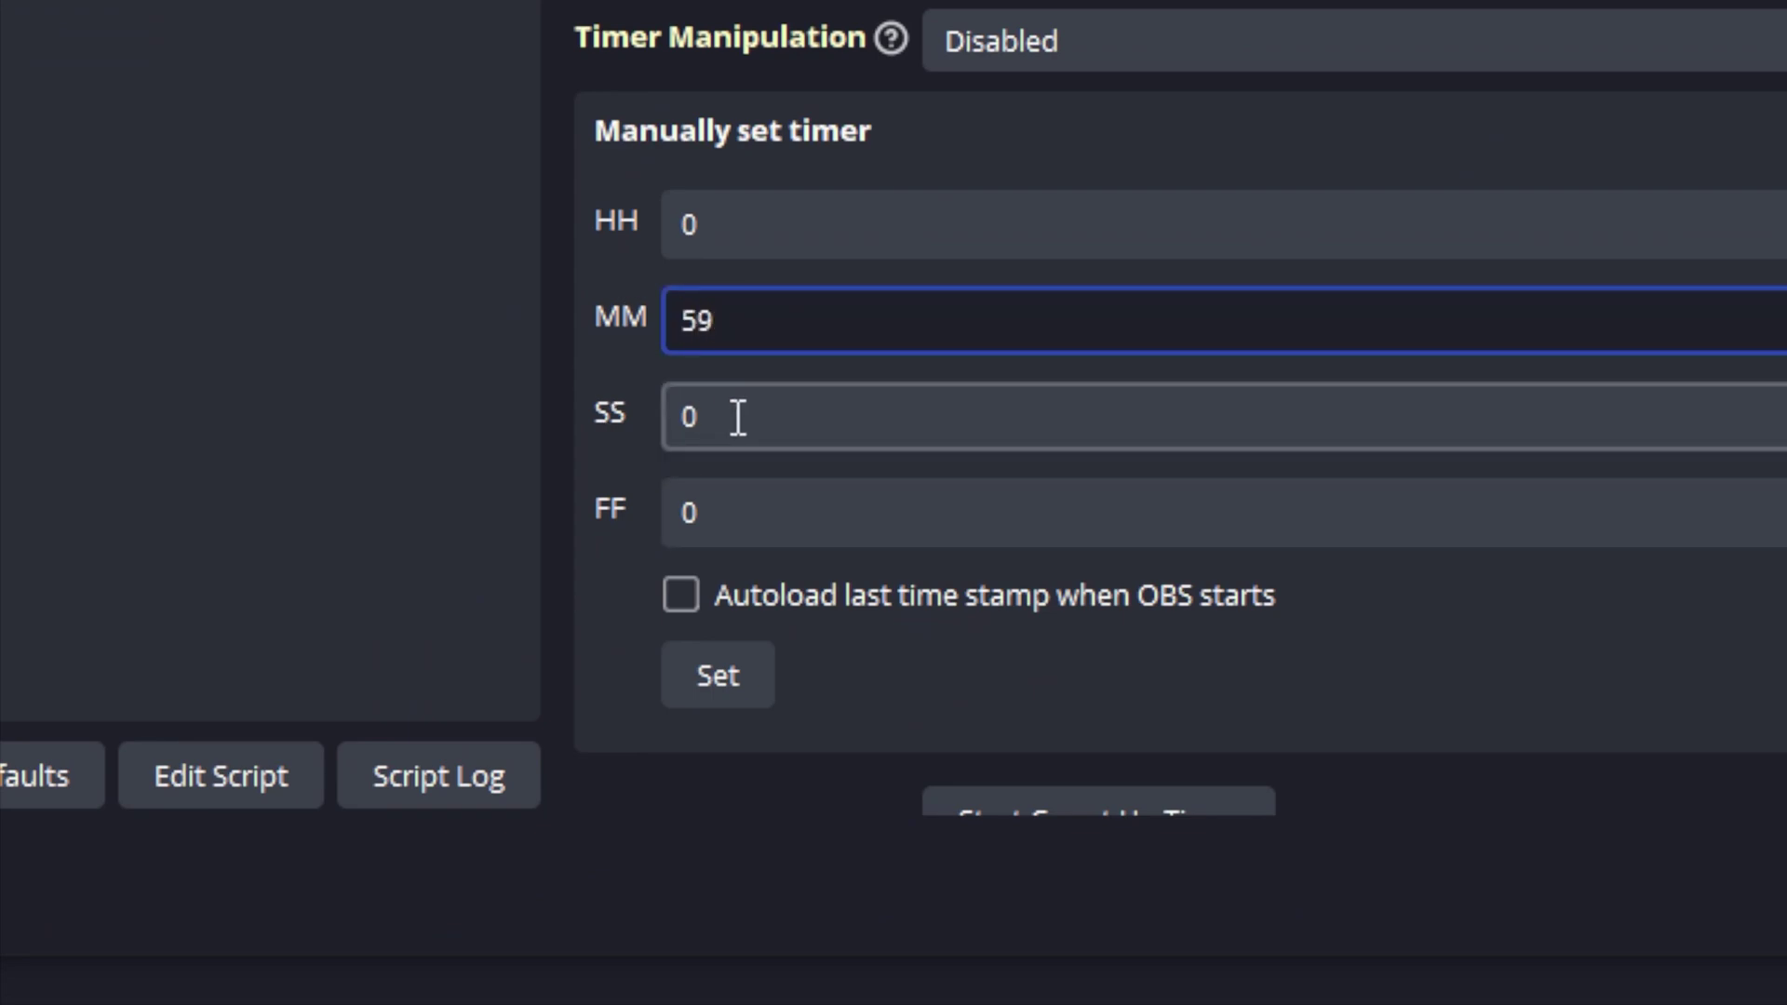
left_click_drag(742, 416, 646, 416)
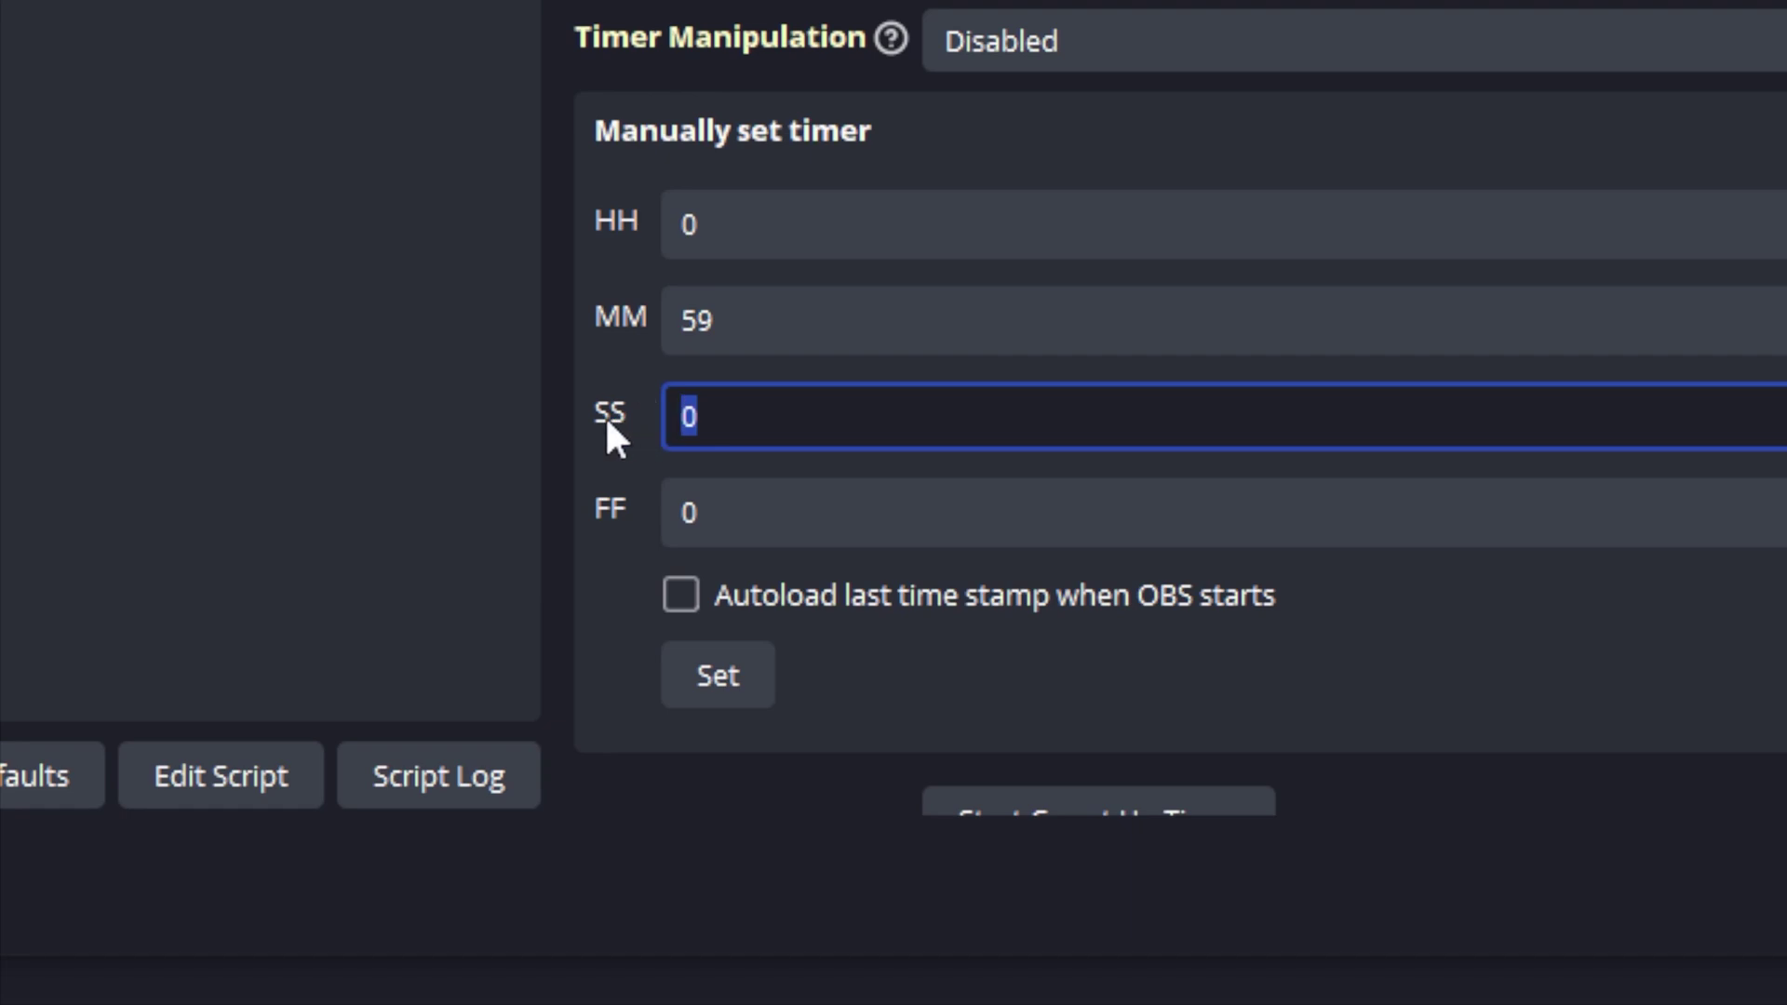
type("59")
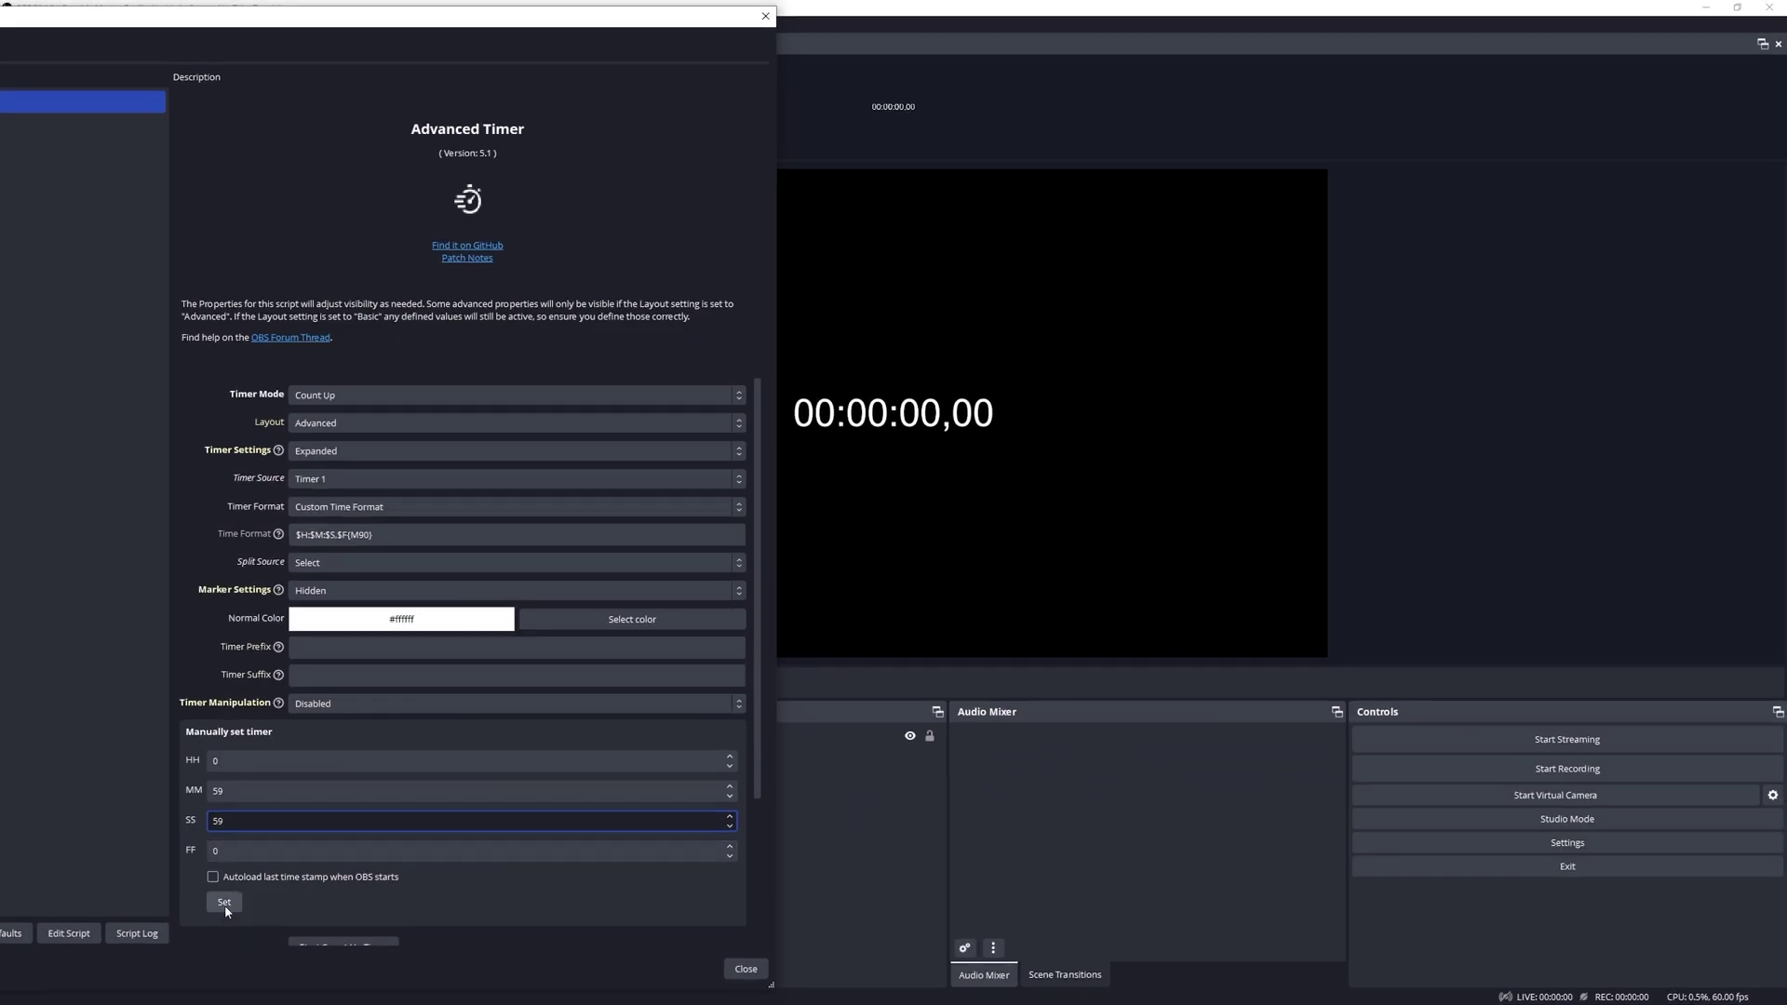
left_click(225, 905)
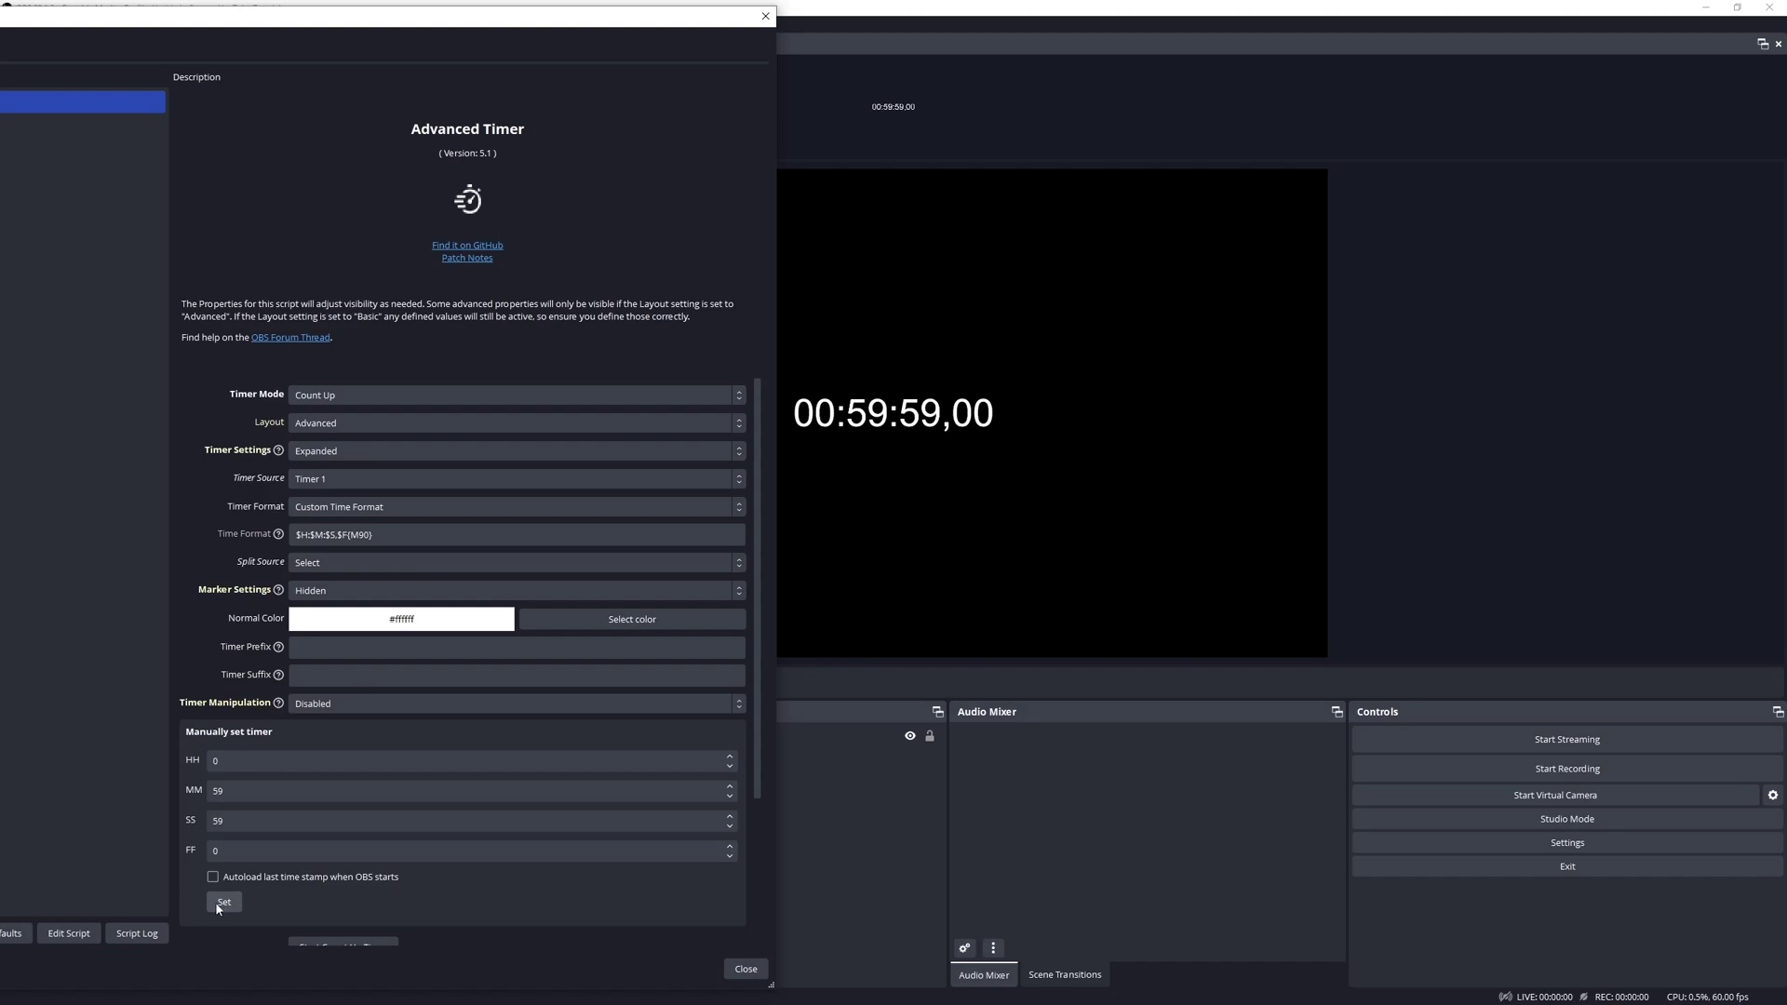
scroll(746, 844, "down", 2)
scroll(745, 845, "down", 1)
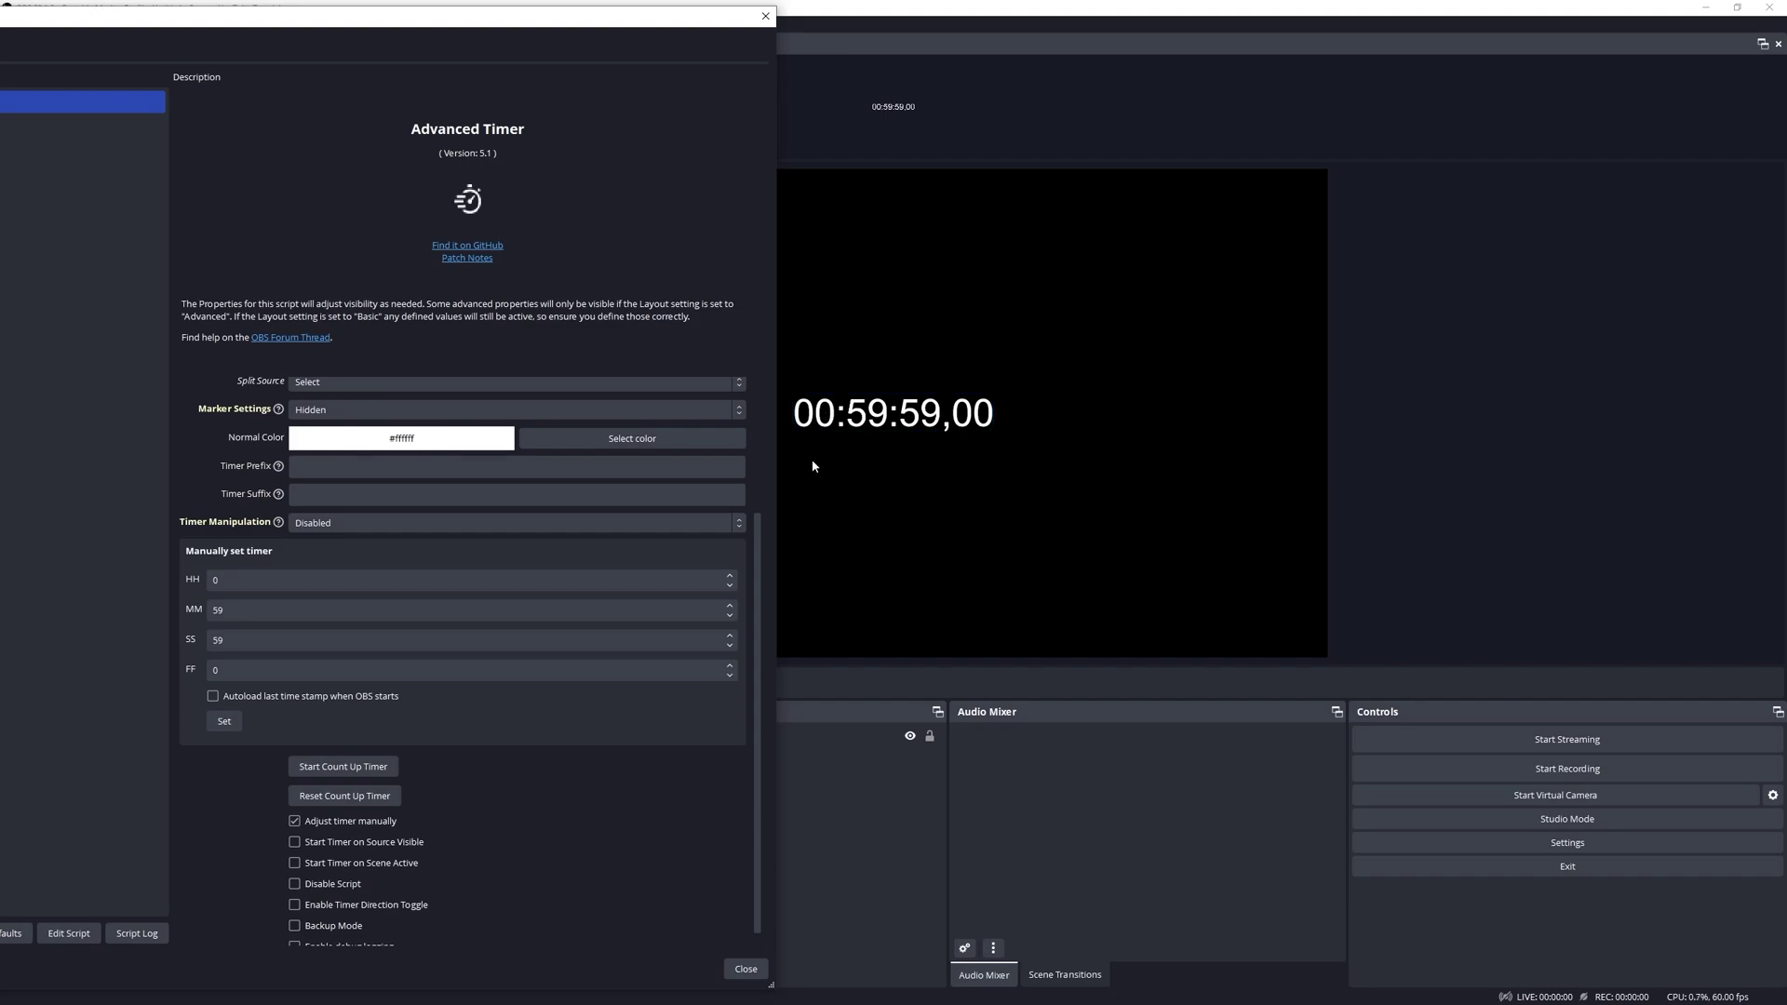
left_click_drag(754, 650, 704, 476)
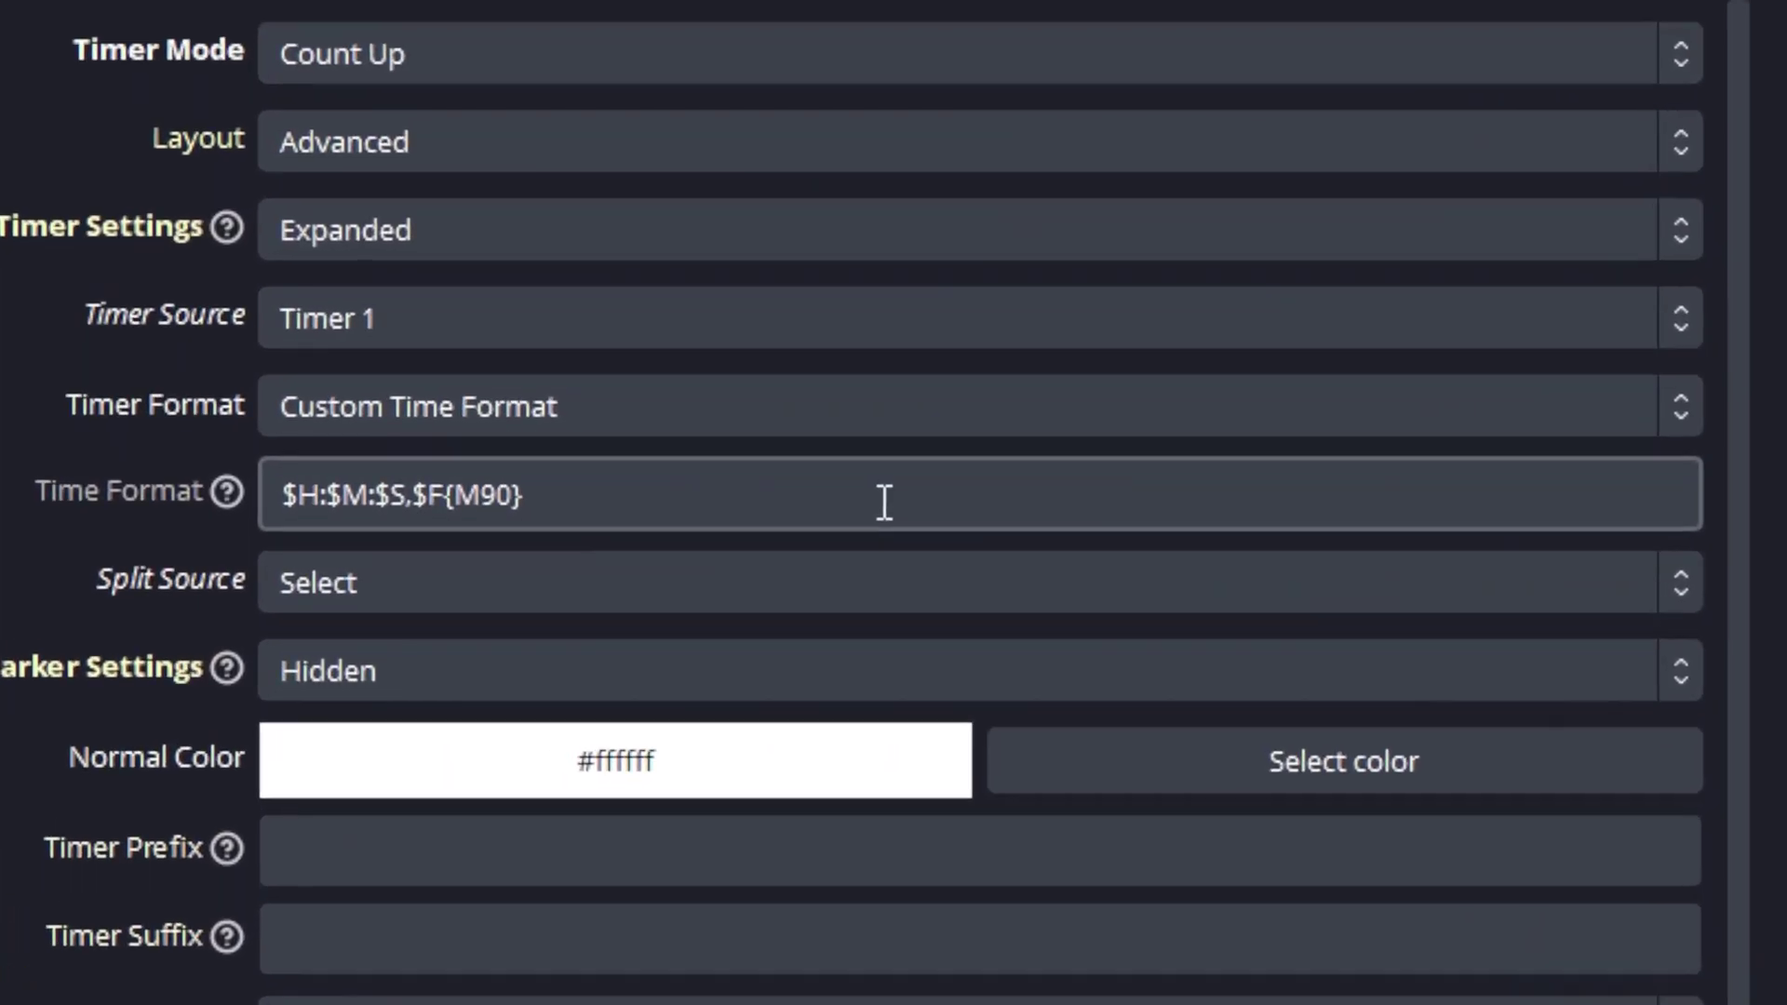
mouse_move(490, 537)
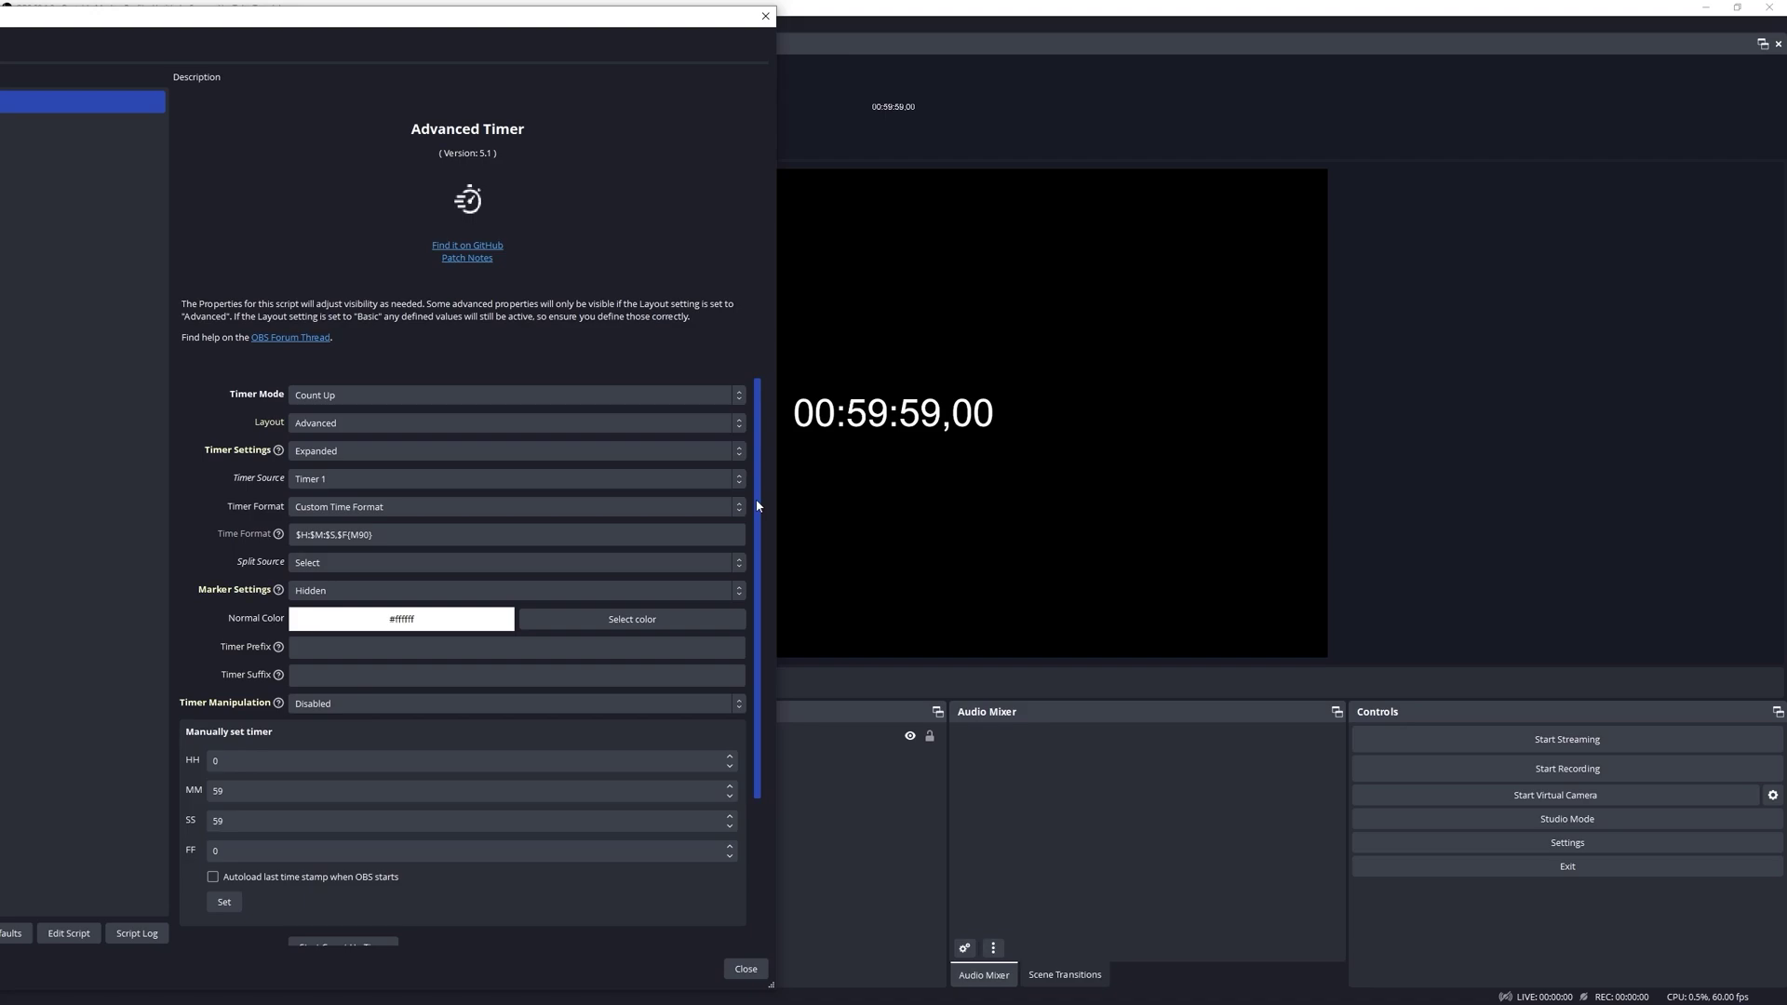
Start the count-up timer past the hour mark, then pause it at 01:60:01,76.
scroll(758, 505, "down", 4)
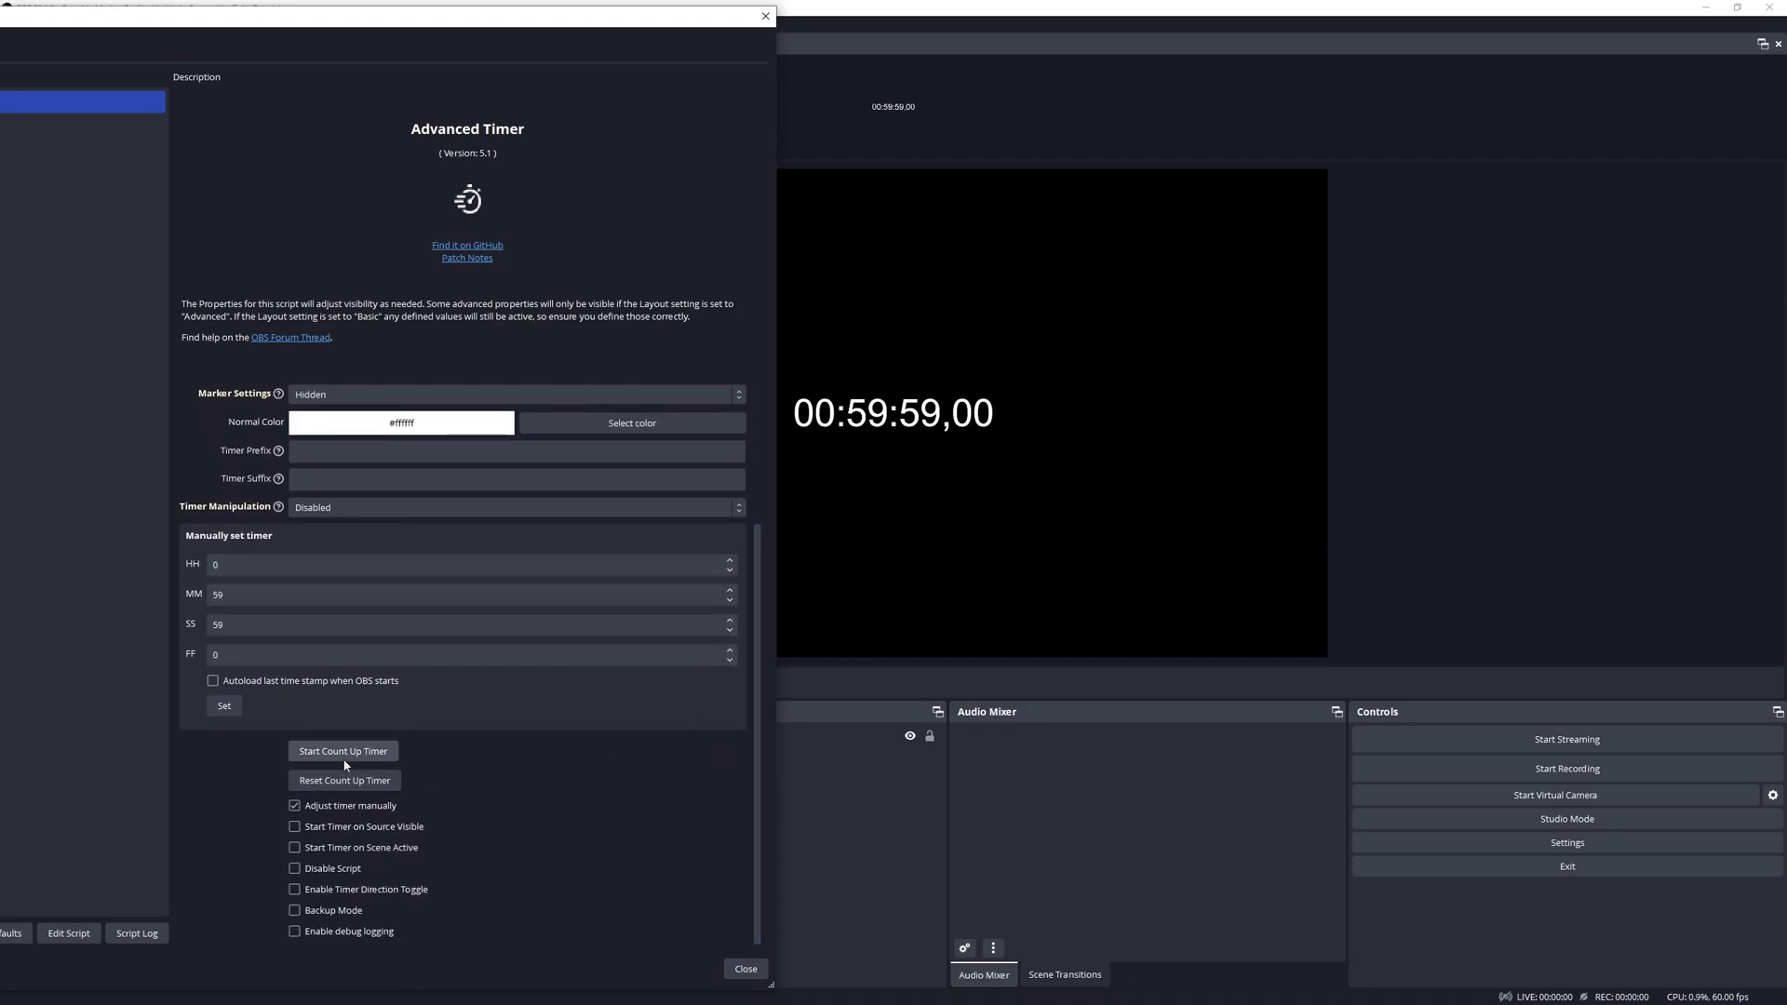
left_click(344, 759)
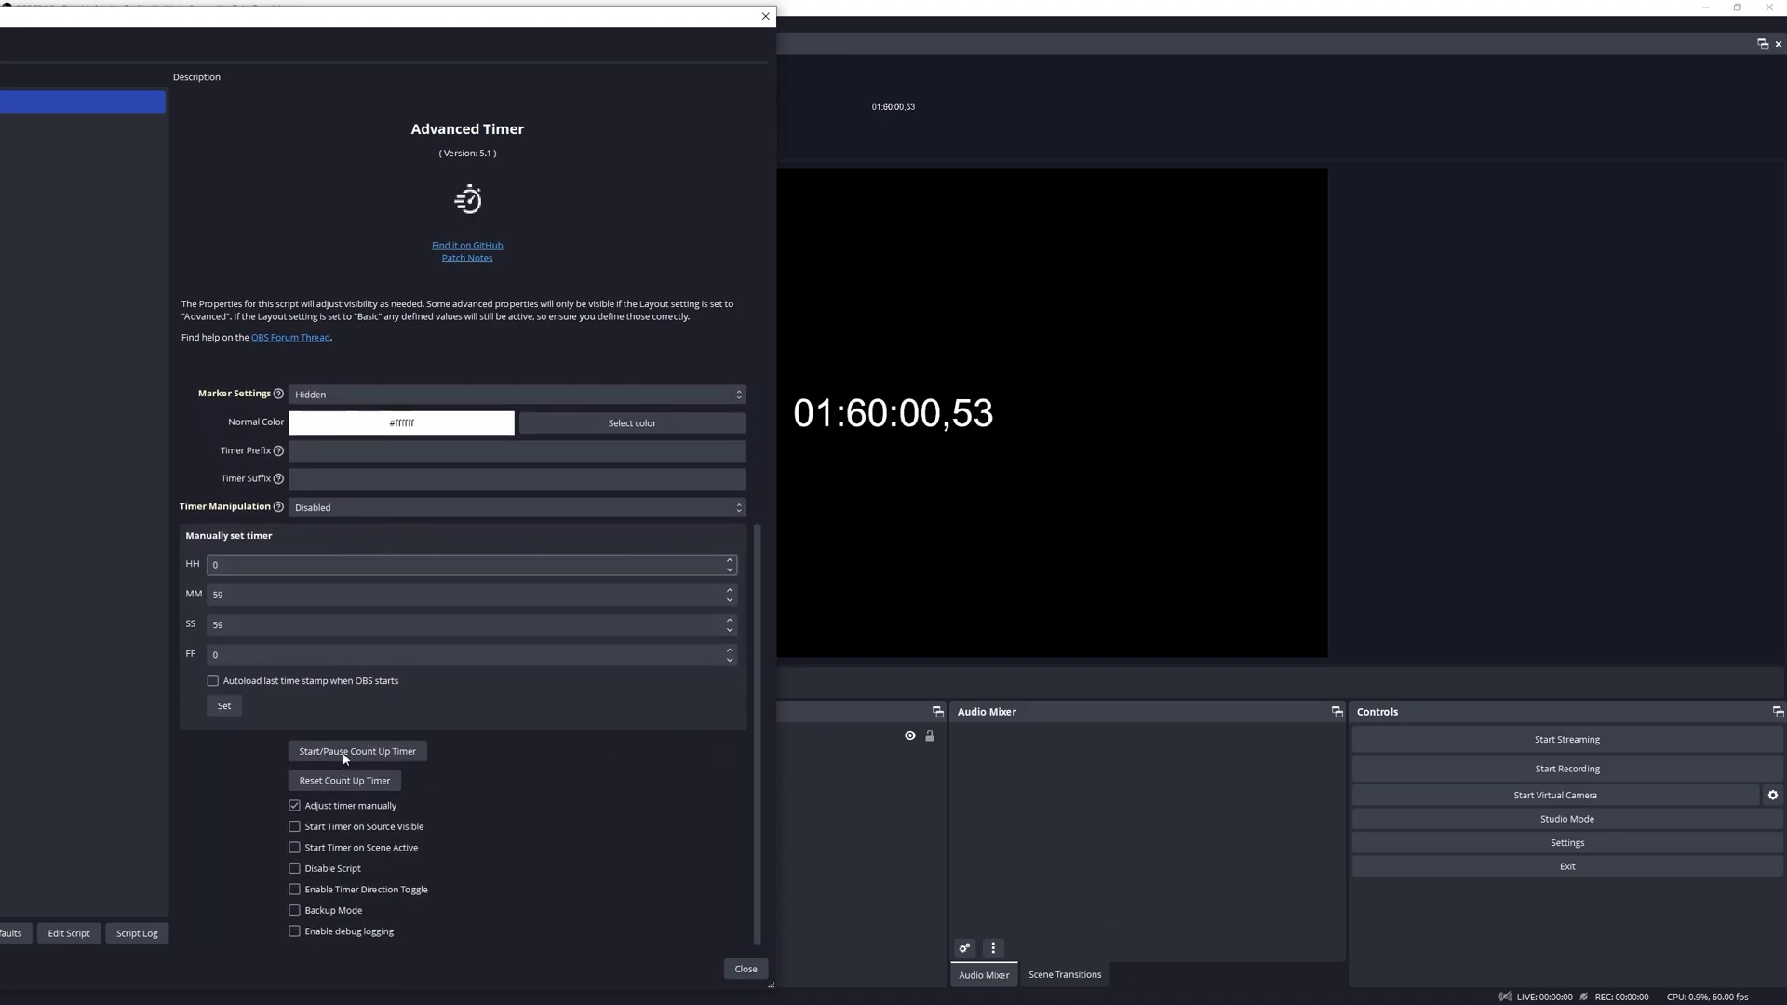
left_click(349, 754)
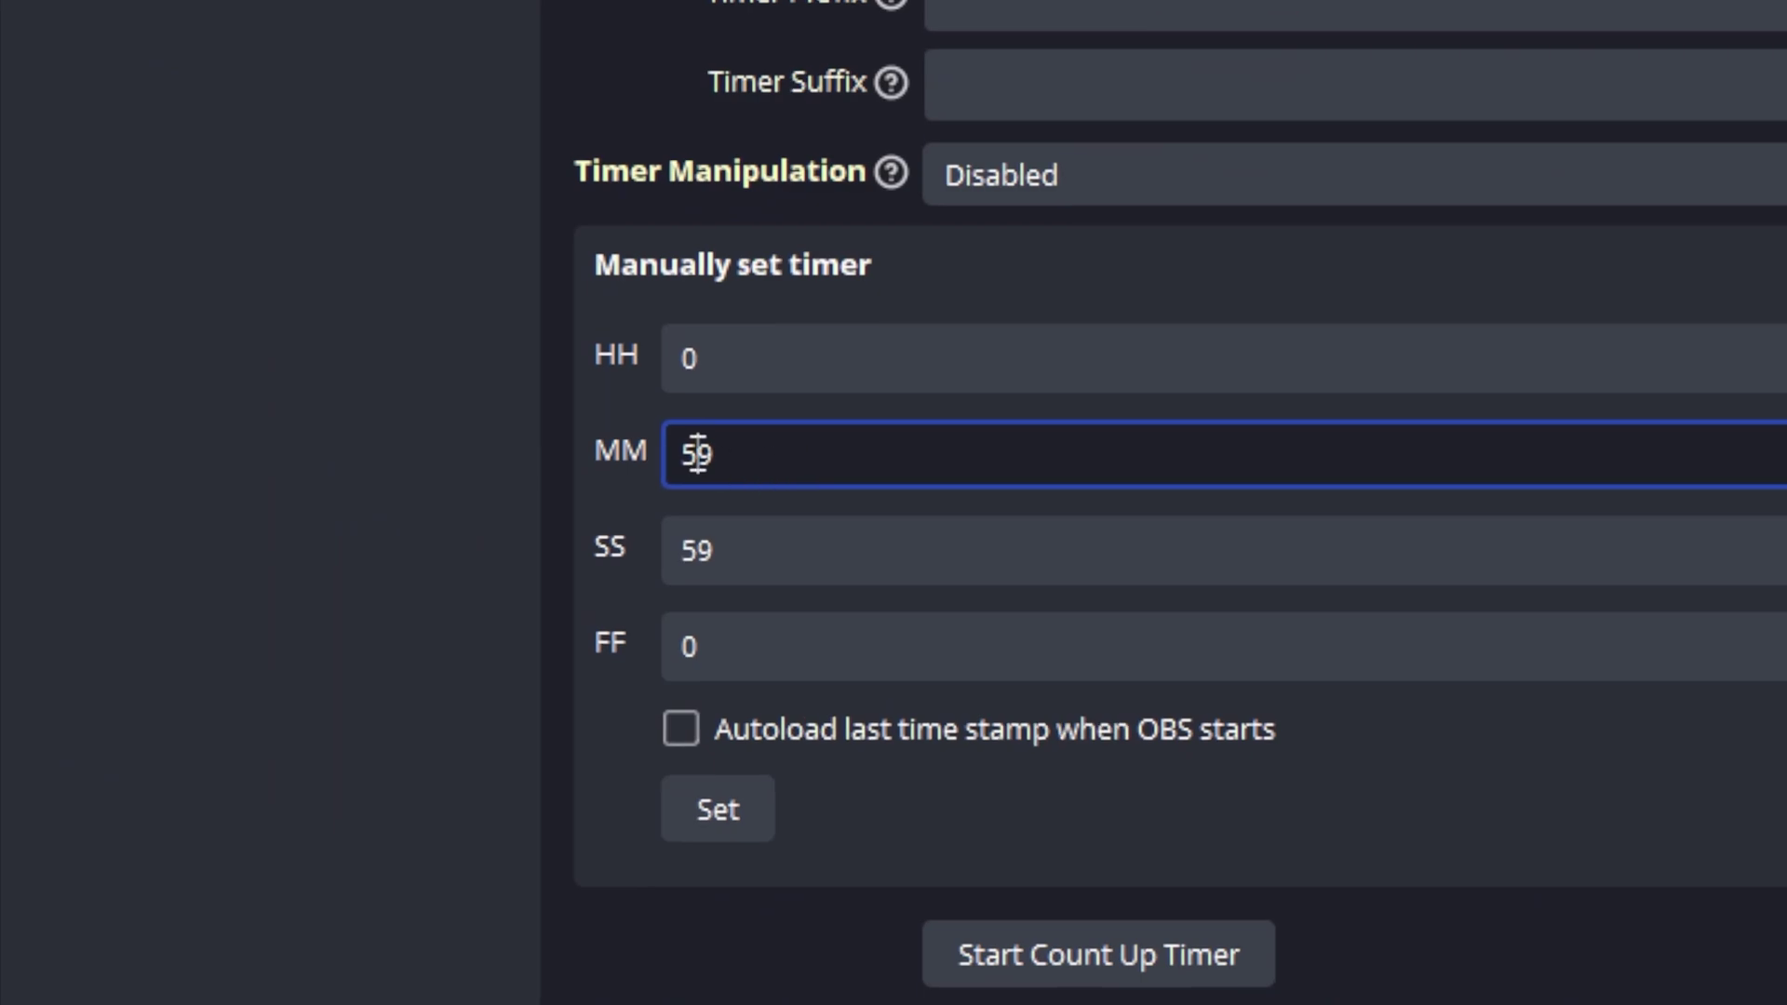
Change the minutes to 89, apply it for 01:89:59,00, and restart the count-up.
left_click(670, 450)
key("Delete")
type("8")
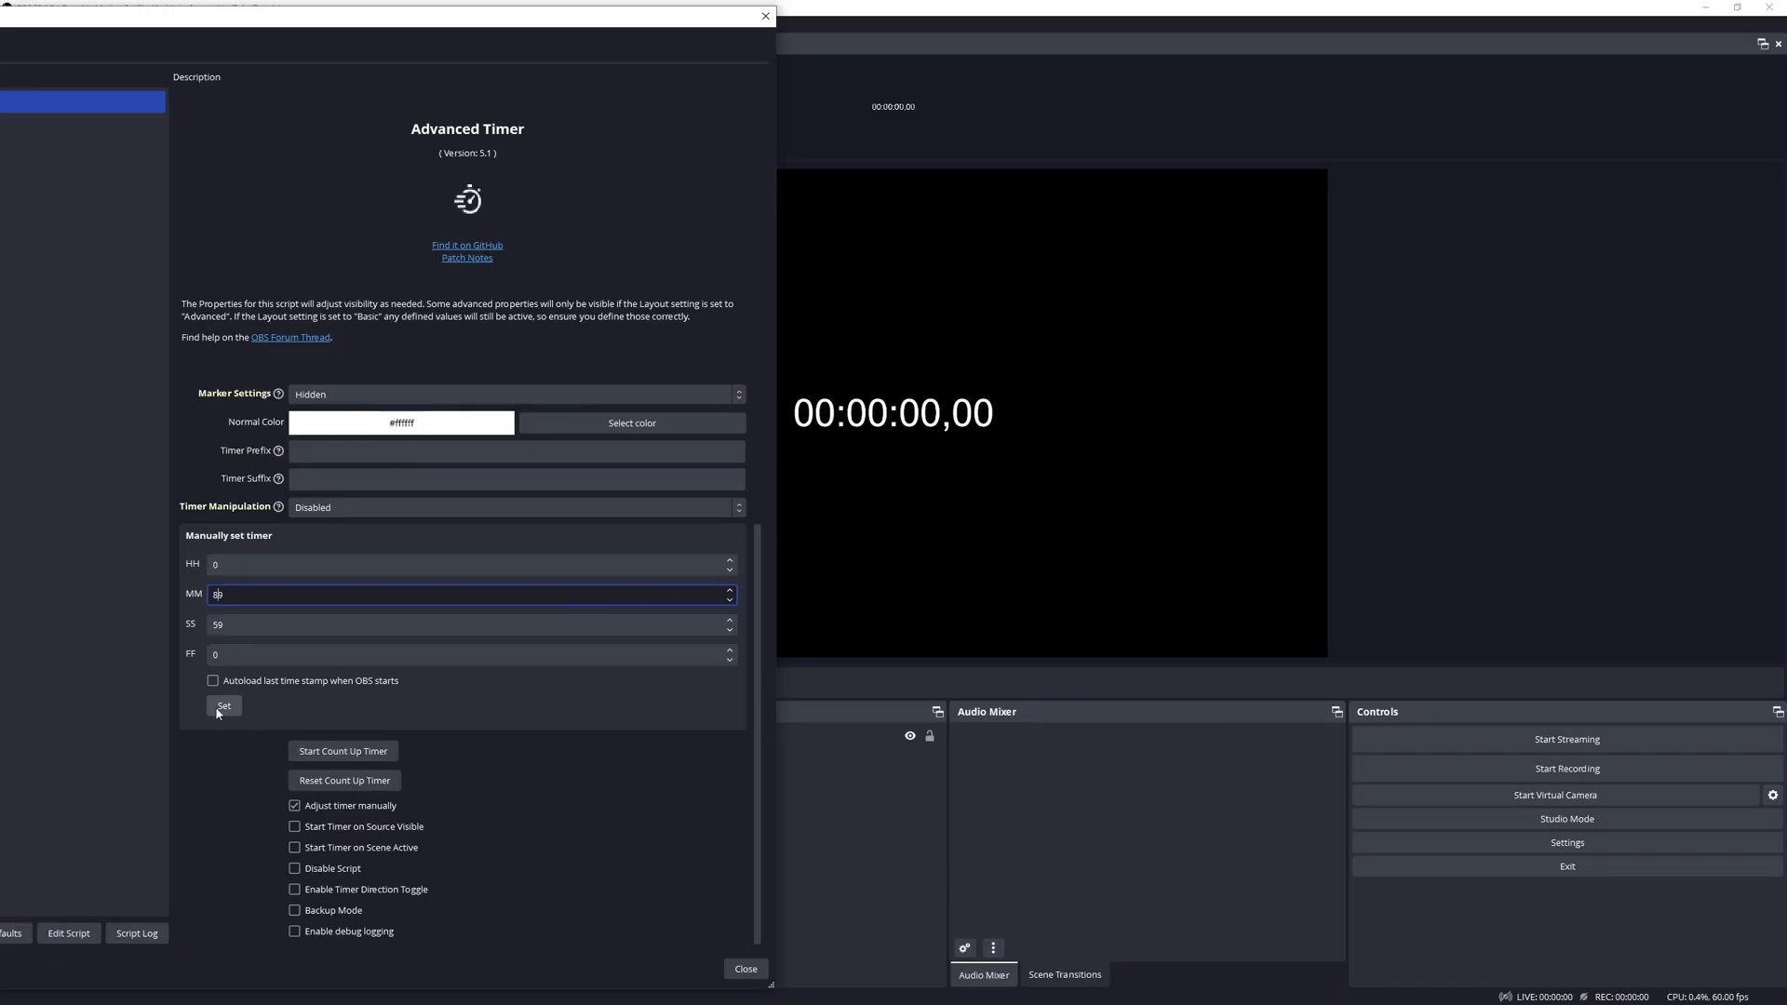
left_click(223, 711)
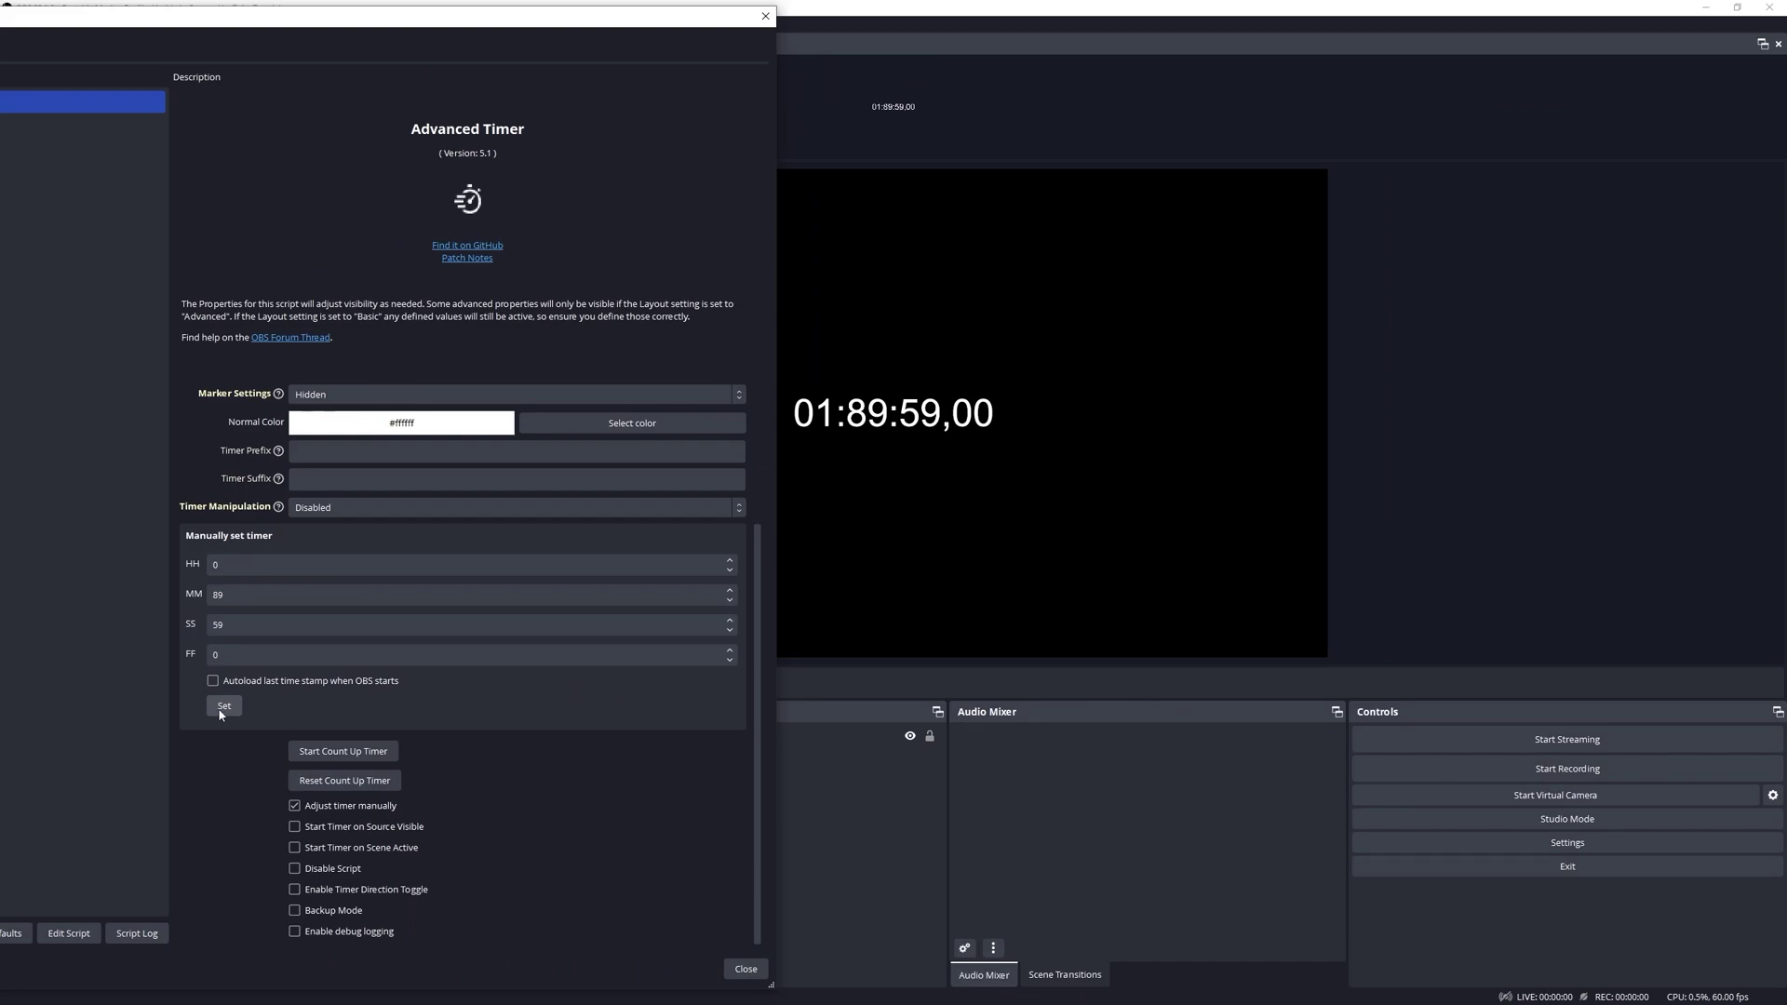
left_click(368, 758)
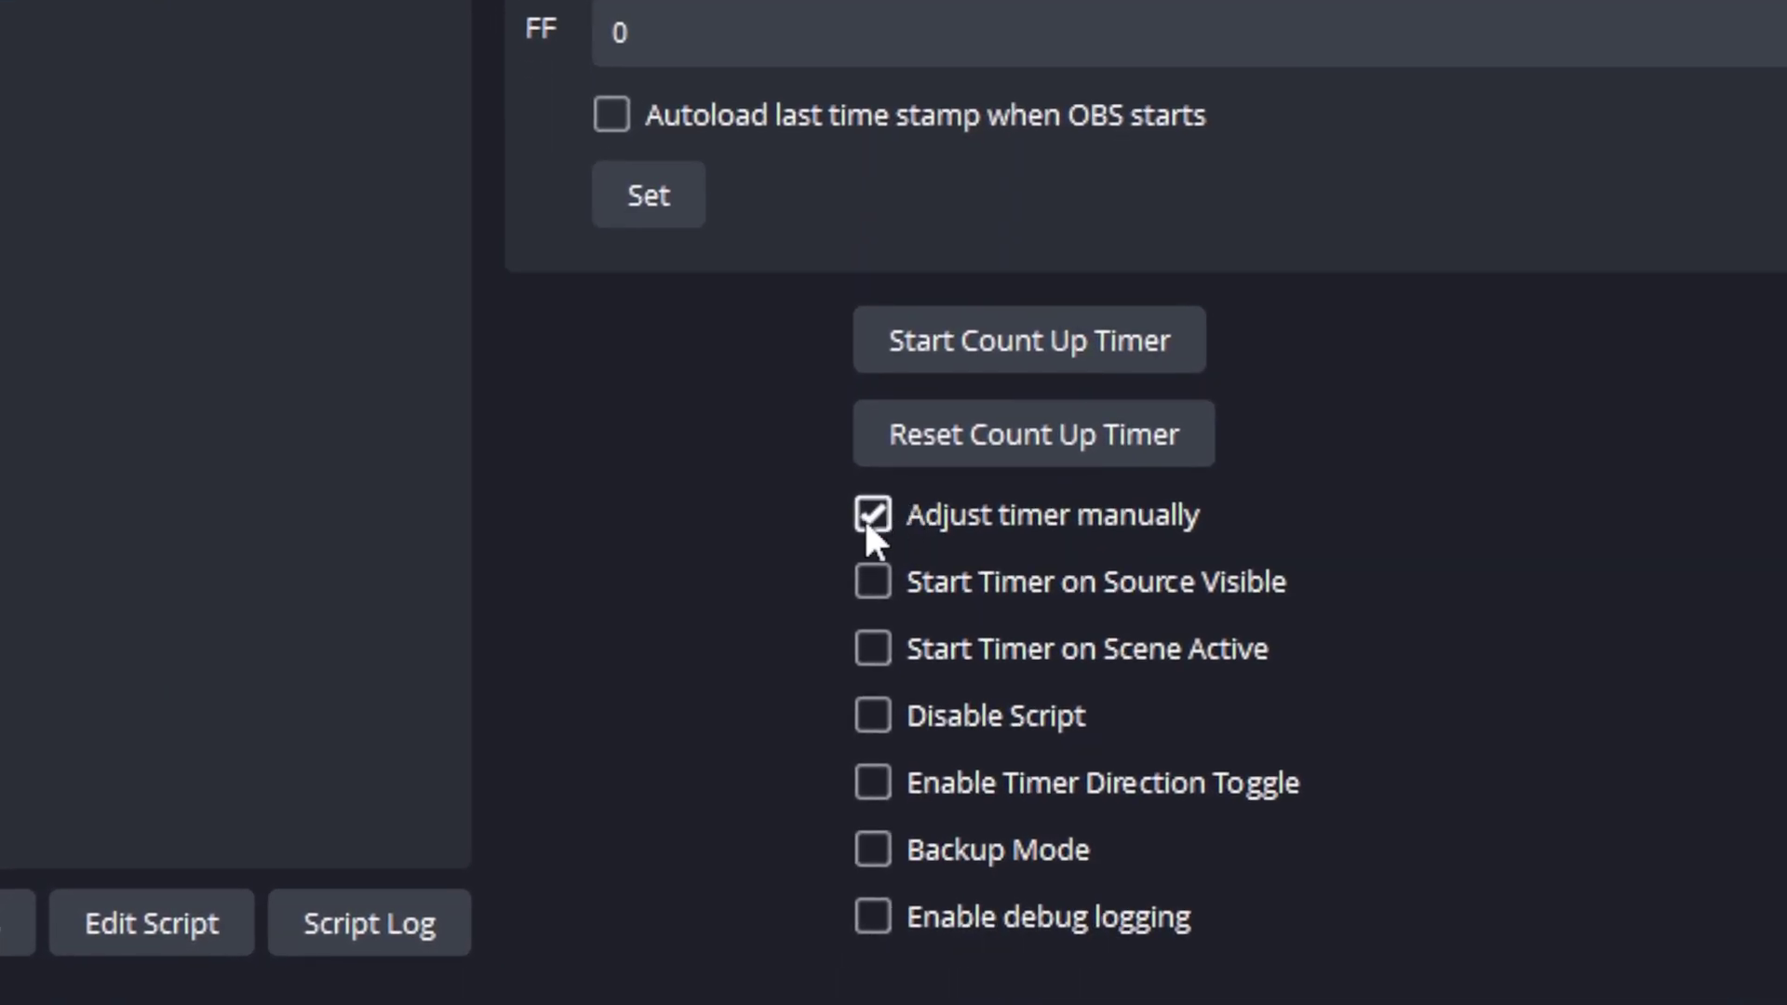
Uncheck Adjust timer manually and set Timer Format to Display full format (00:00:00,00).
left_click(865, 512)
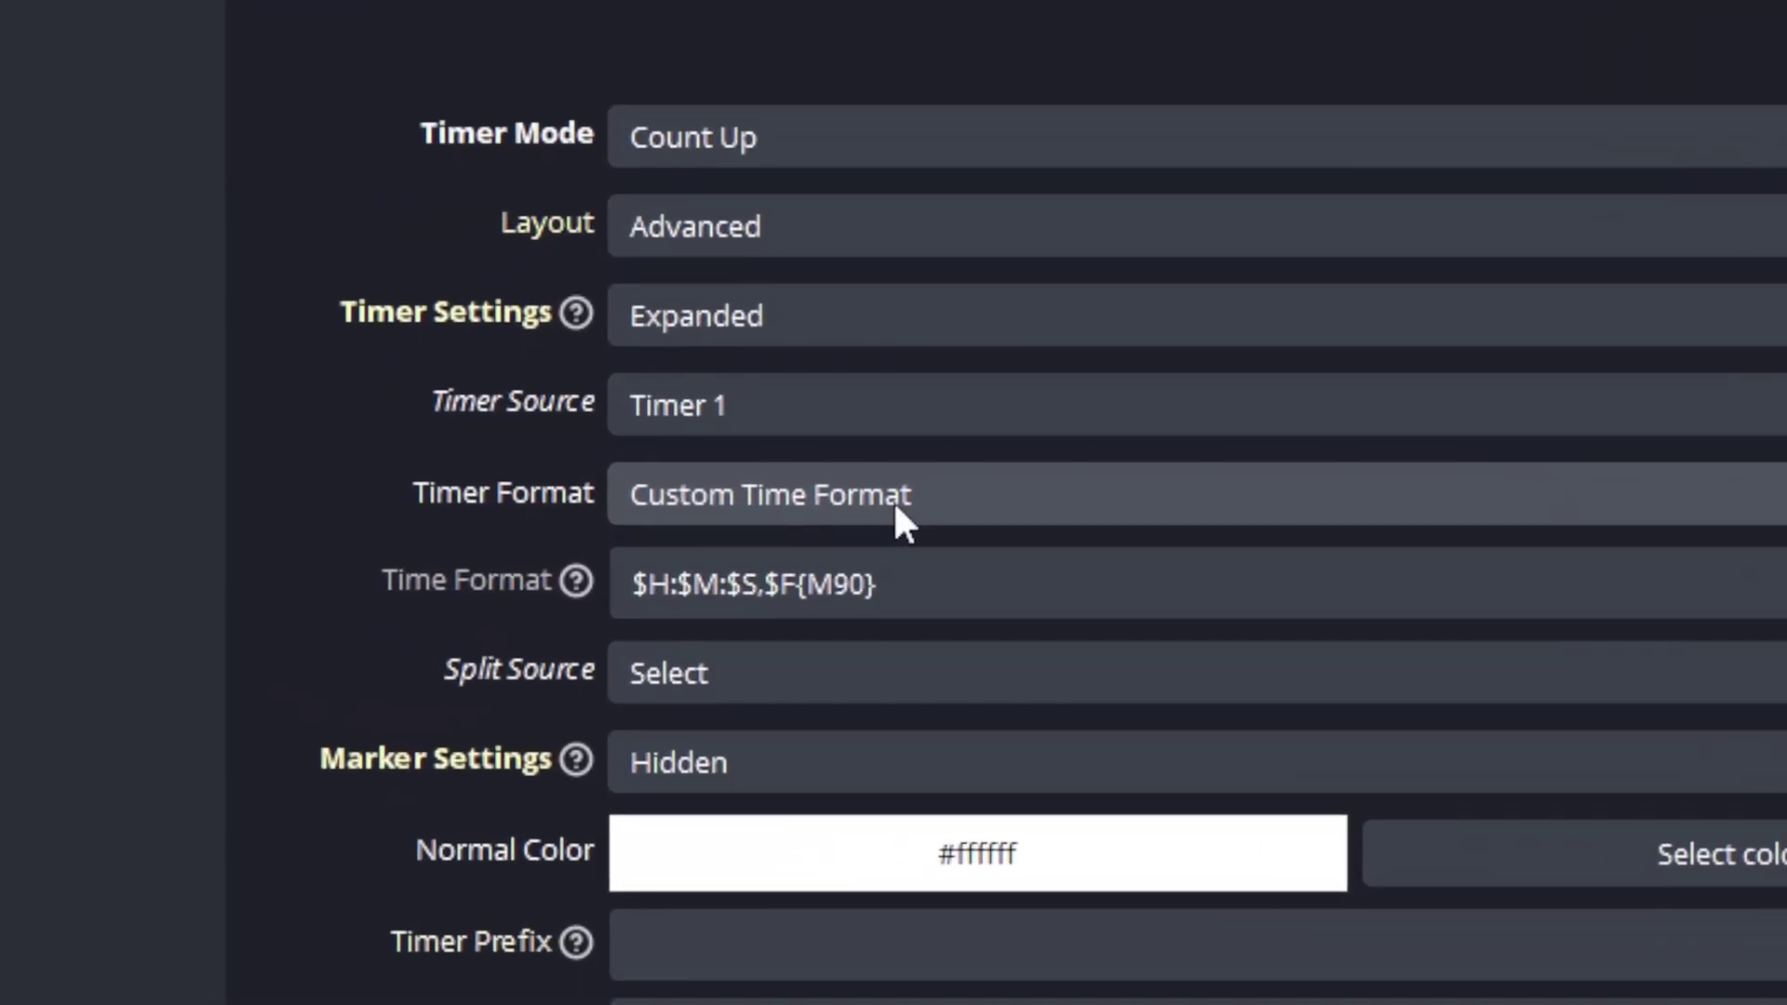
left_click(899, 521)
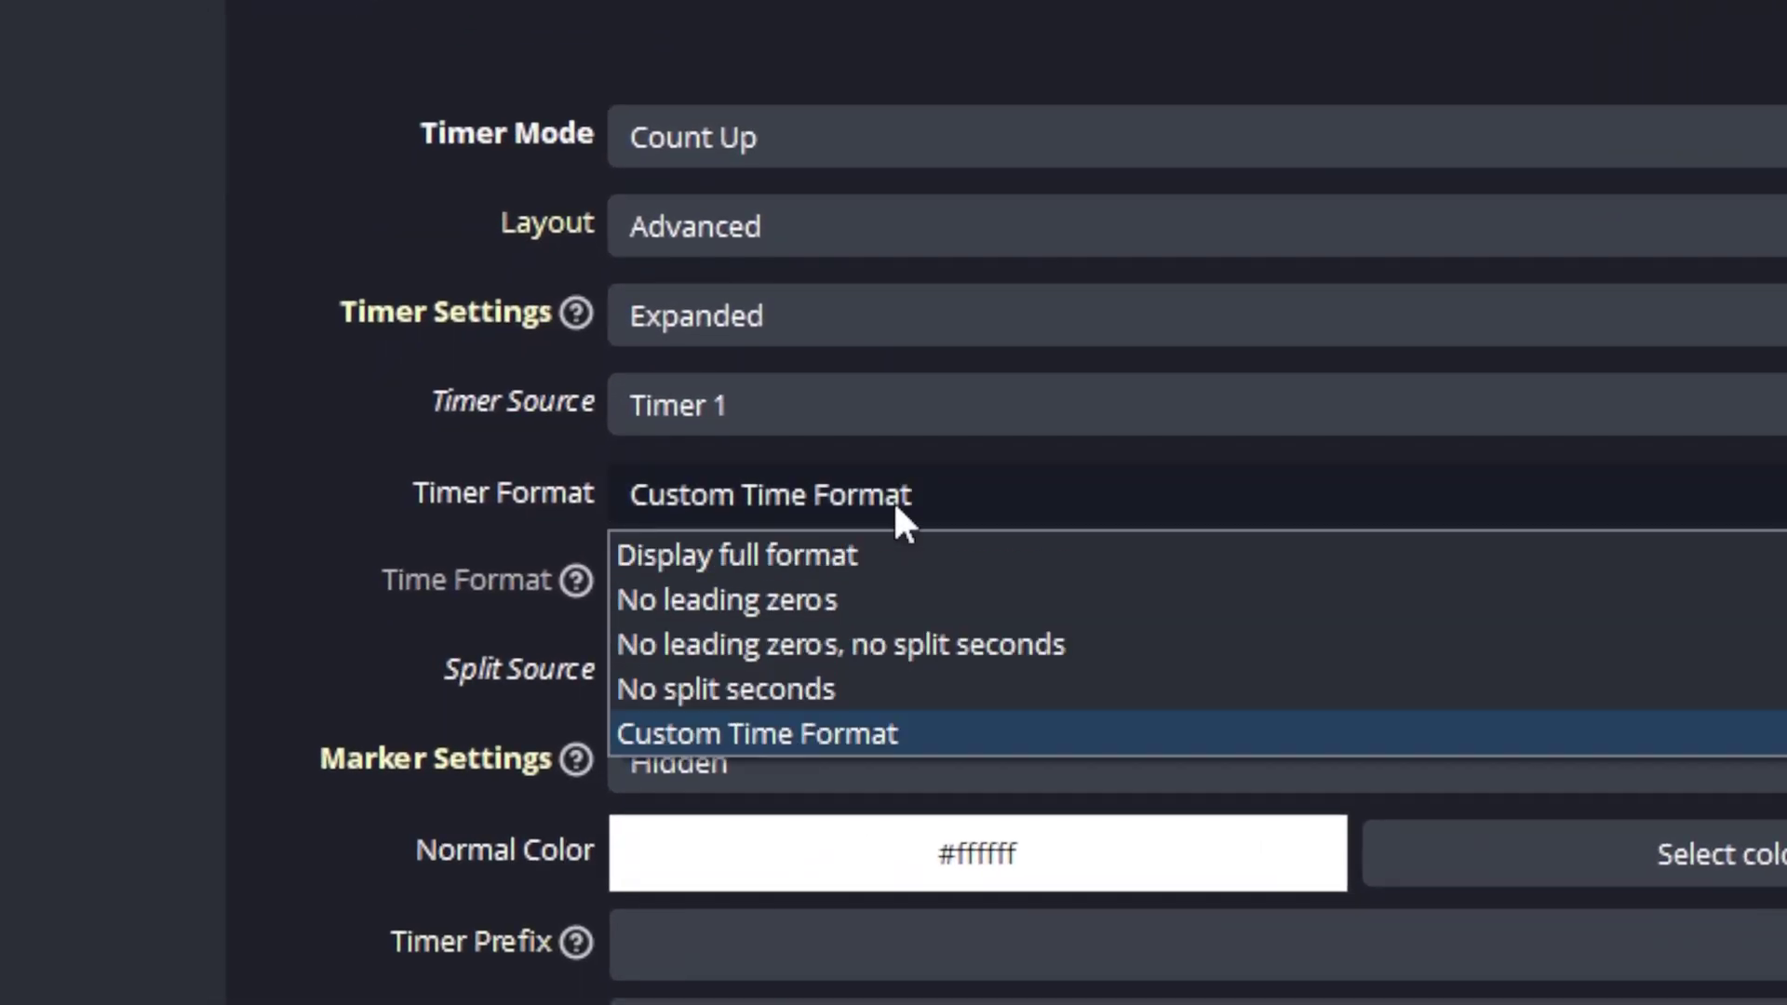
left_click(872, 564)
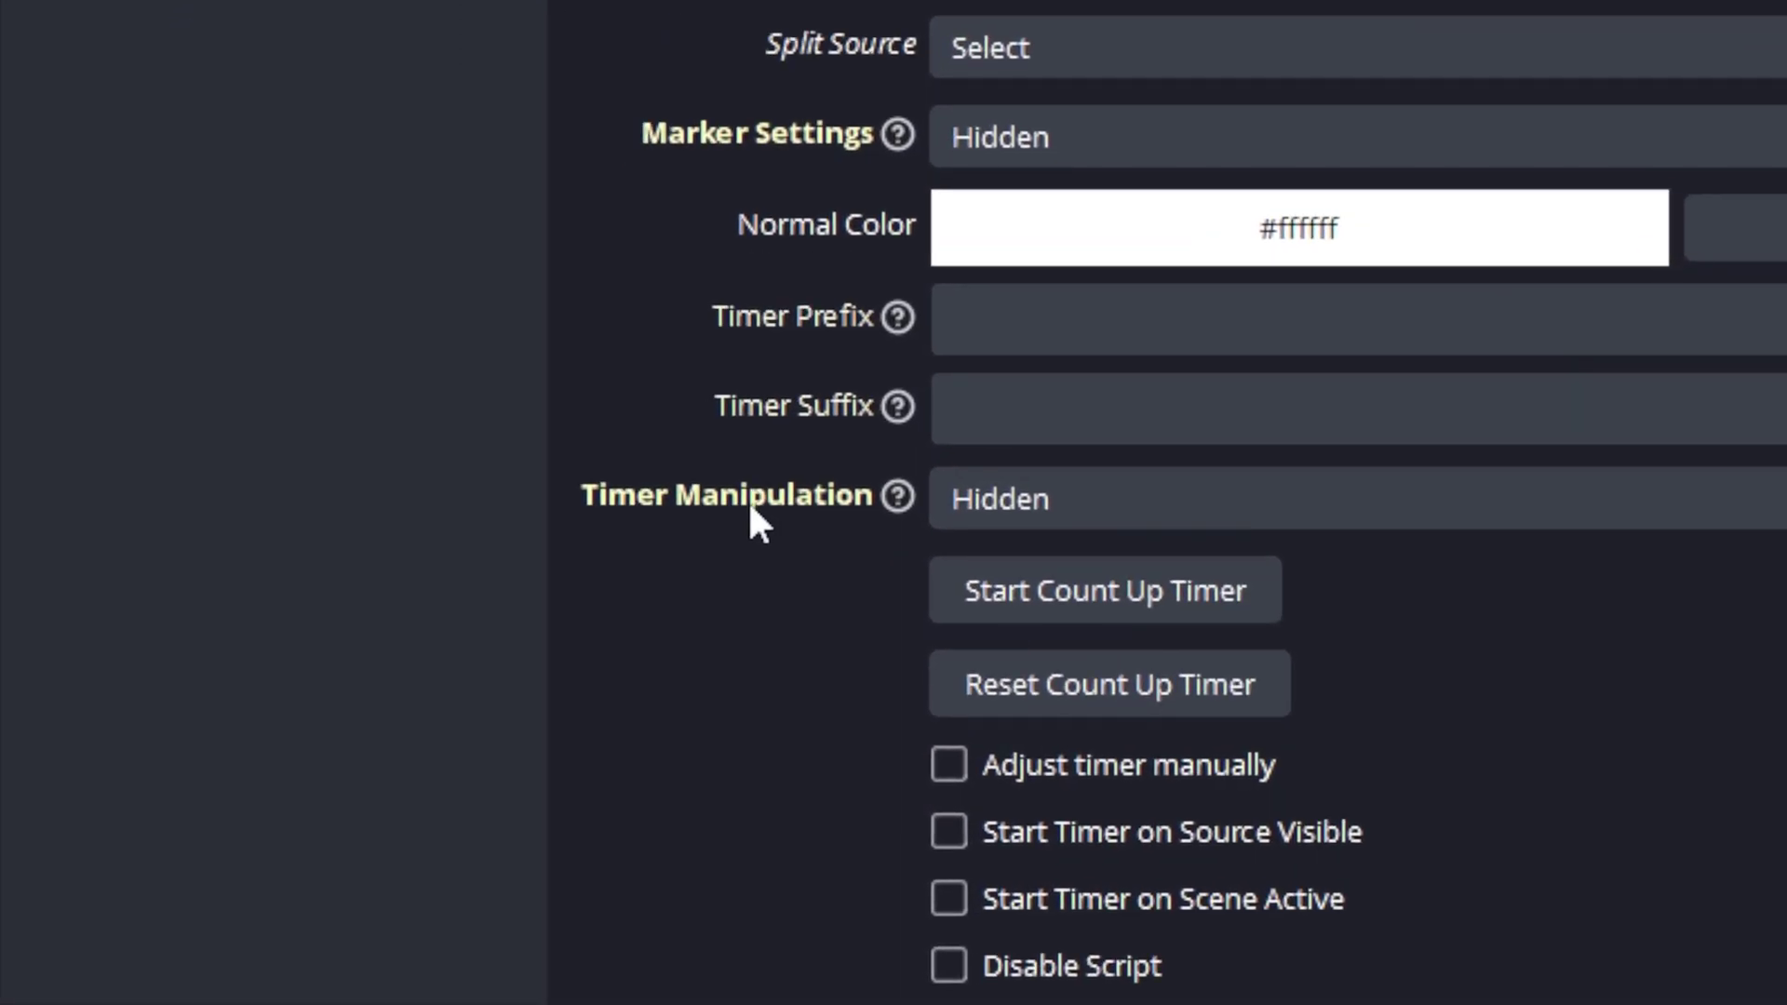
Set Timer Manipulation to Expanded and scroll to the Subtract Seconds presets of 5, 15 and 30.
left_click(1038, 510)
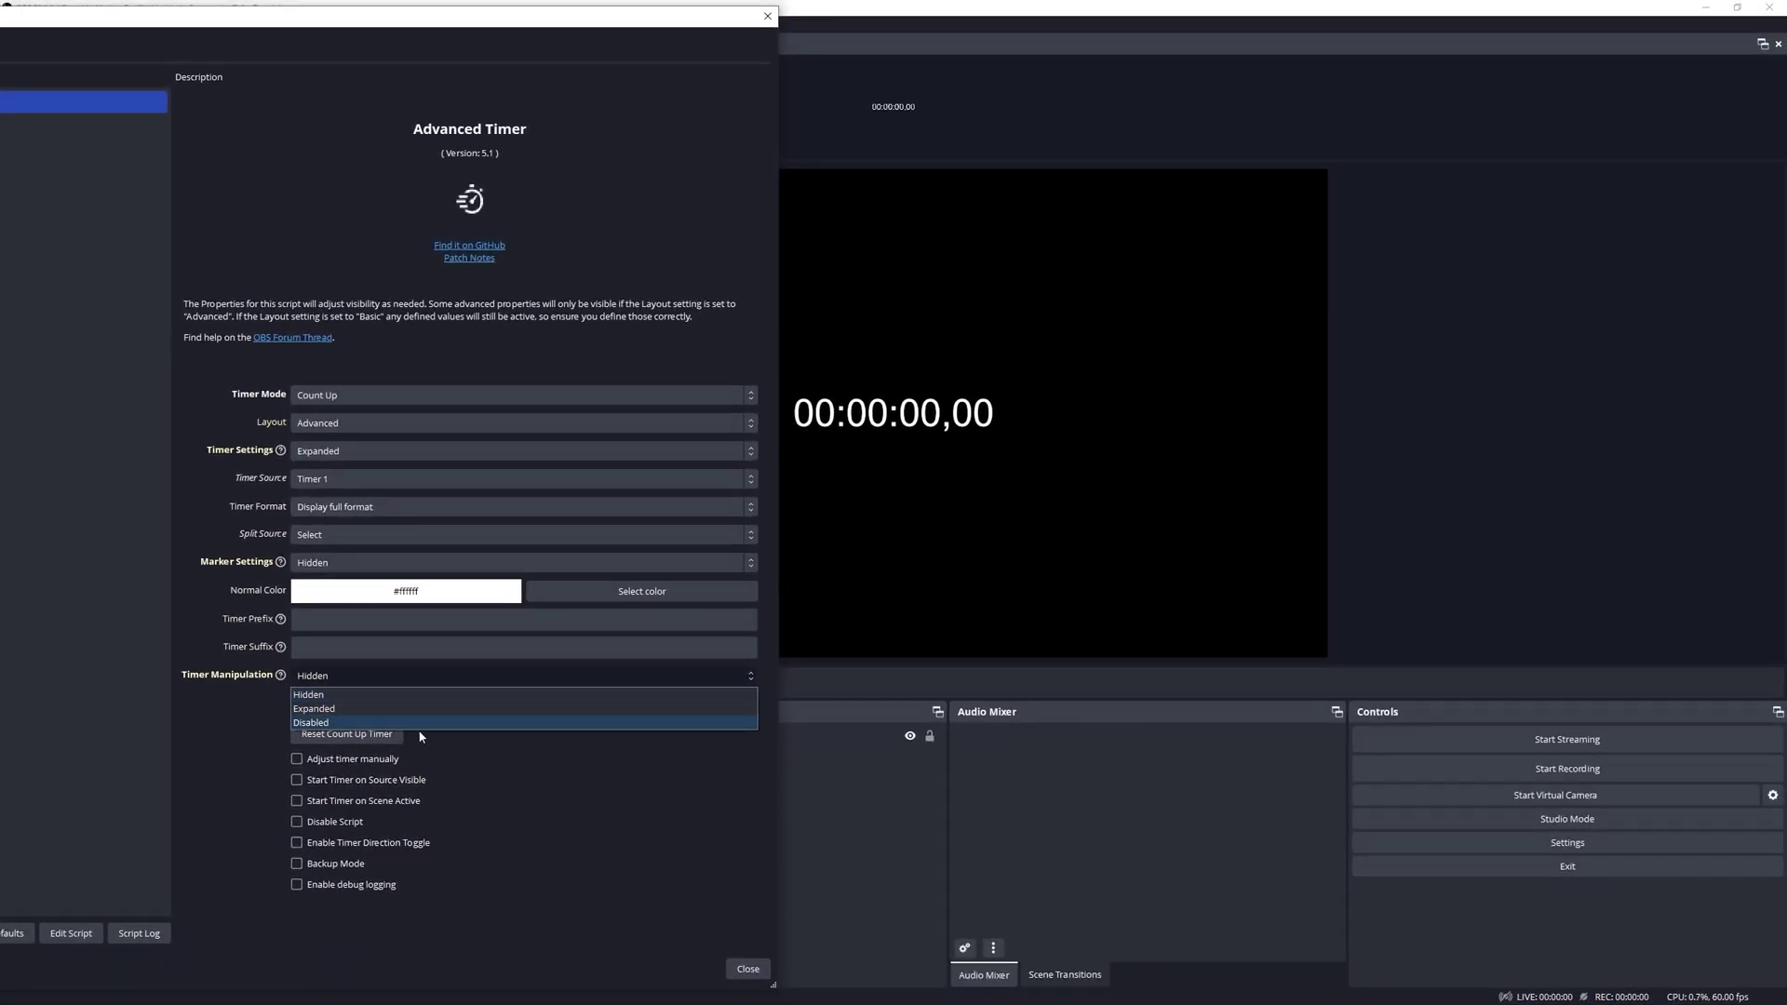
left_click(371, 711)
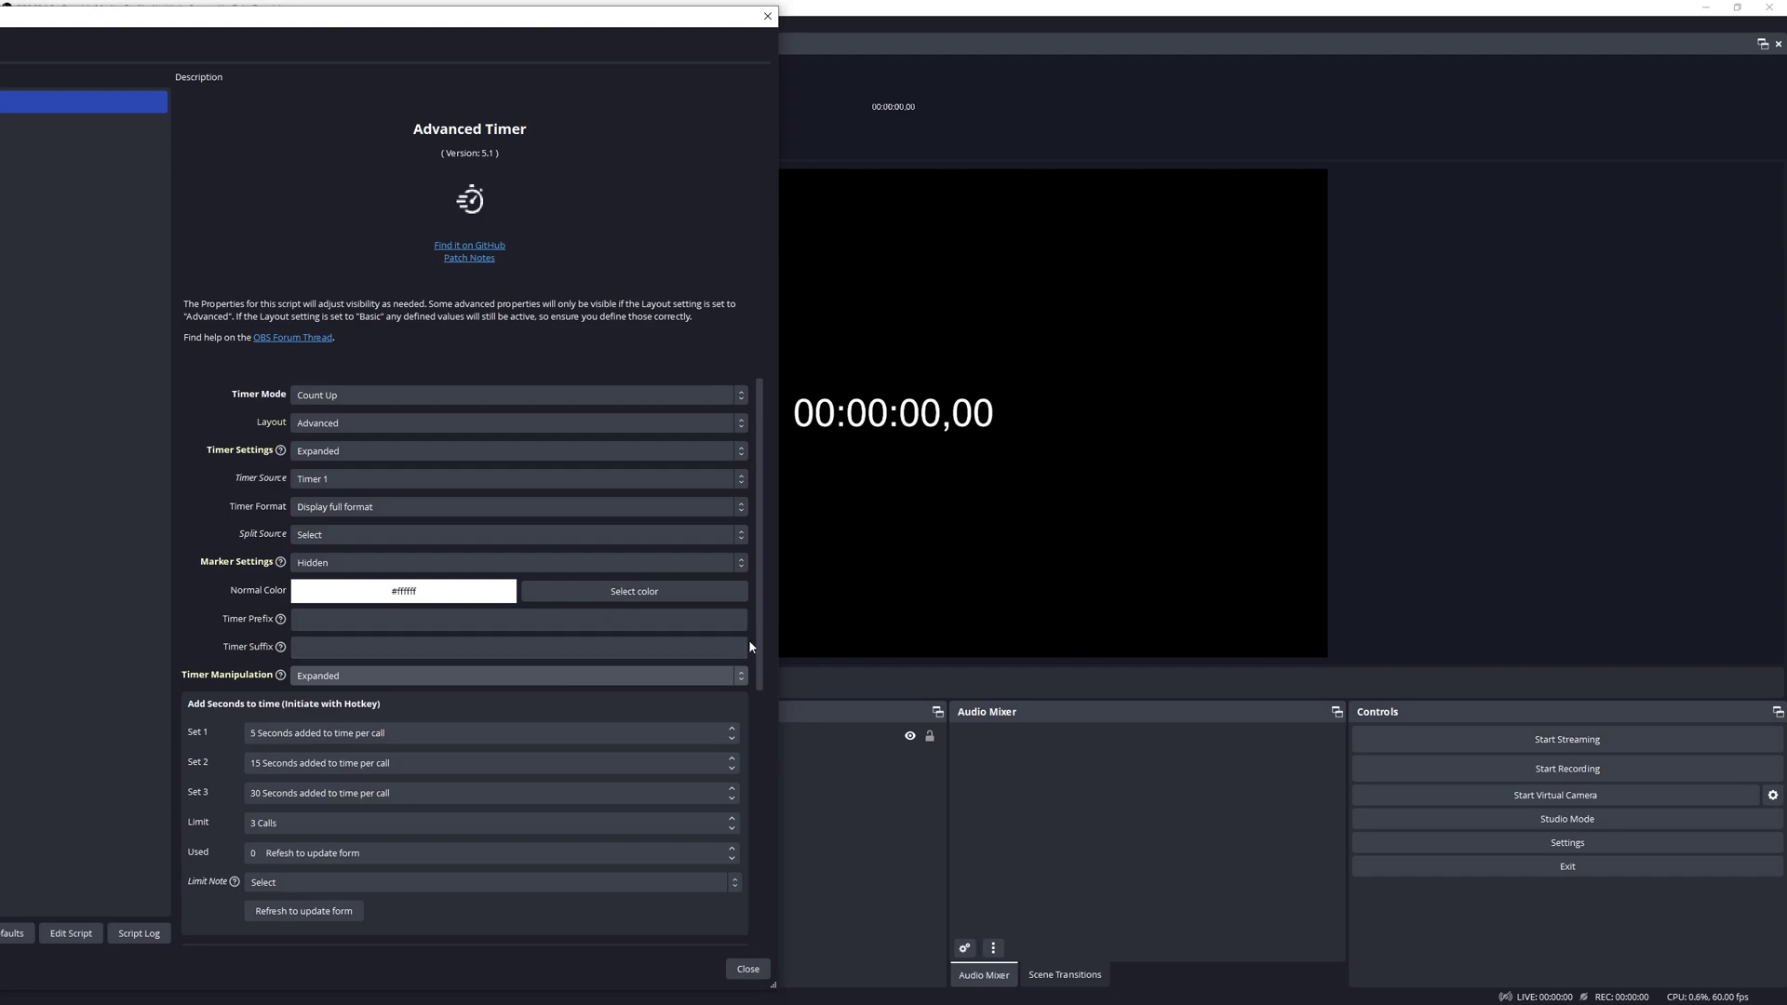
scroll(756, 644, "down", 1)
left_click_drag(756, 644, 756, 802)
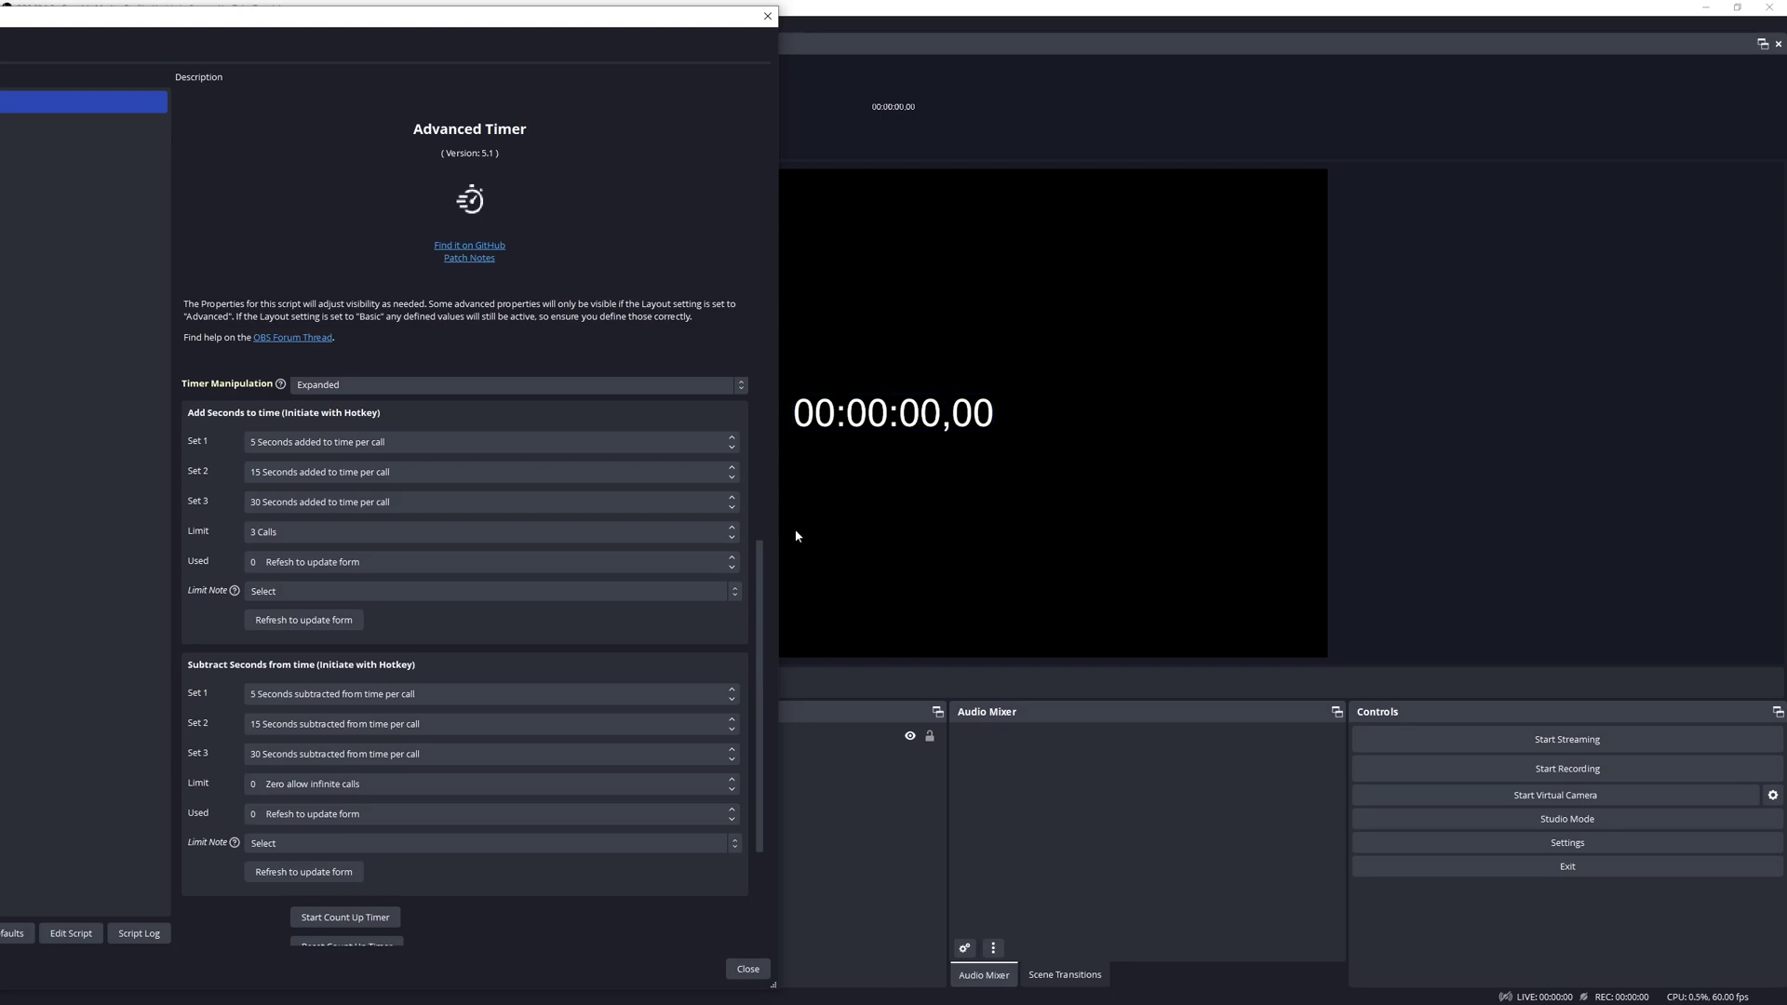
scroll(761, 559, "up", 2)
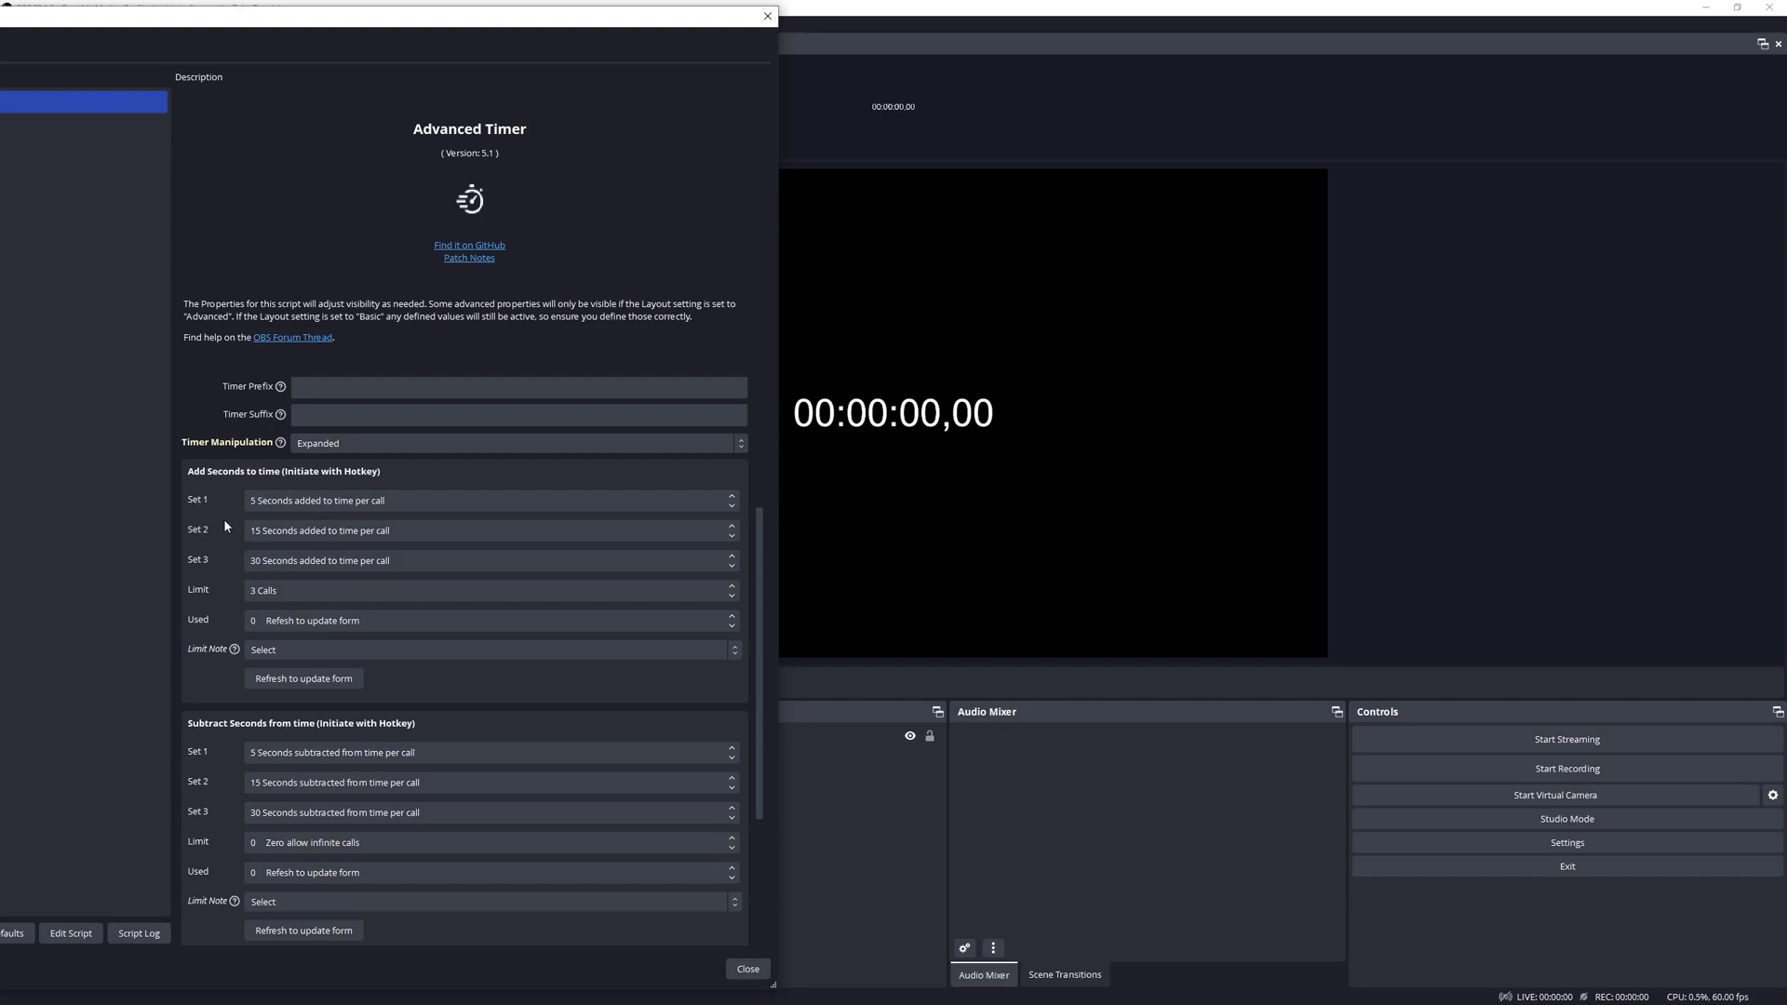
Show the Settings Hotkeys page filtered by 'Stopwatch' to list the StopWatch [5.1] hotkeys.
mouse_move(195, 651)
left_click(745, 969)
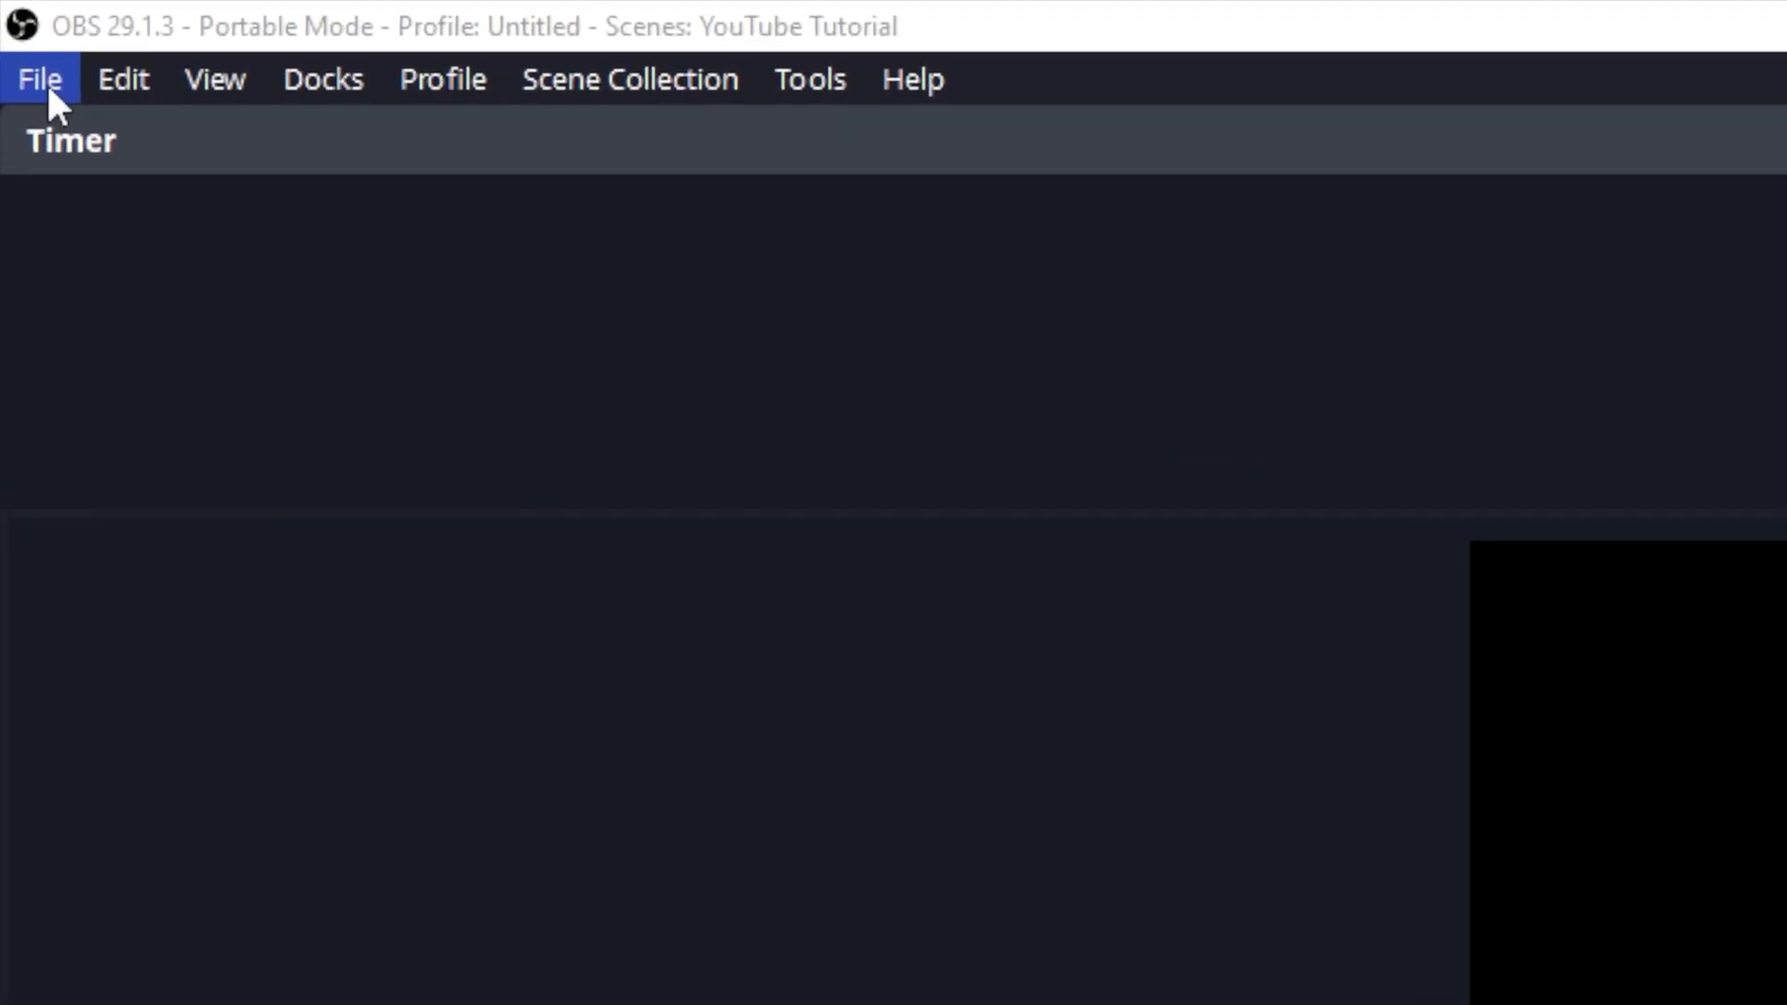
left_click(13, 25)
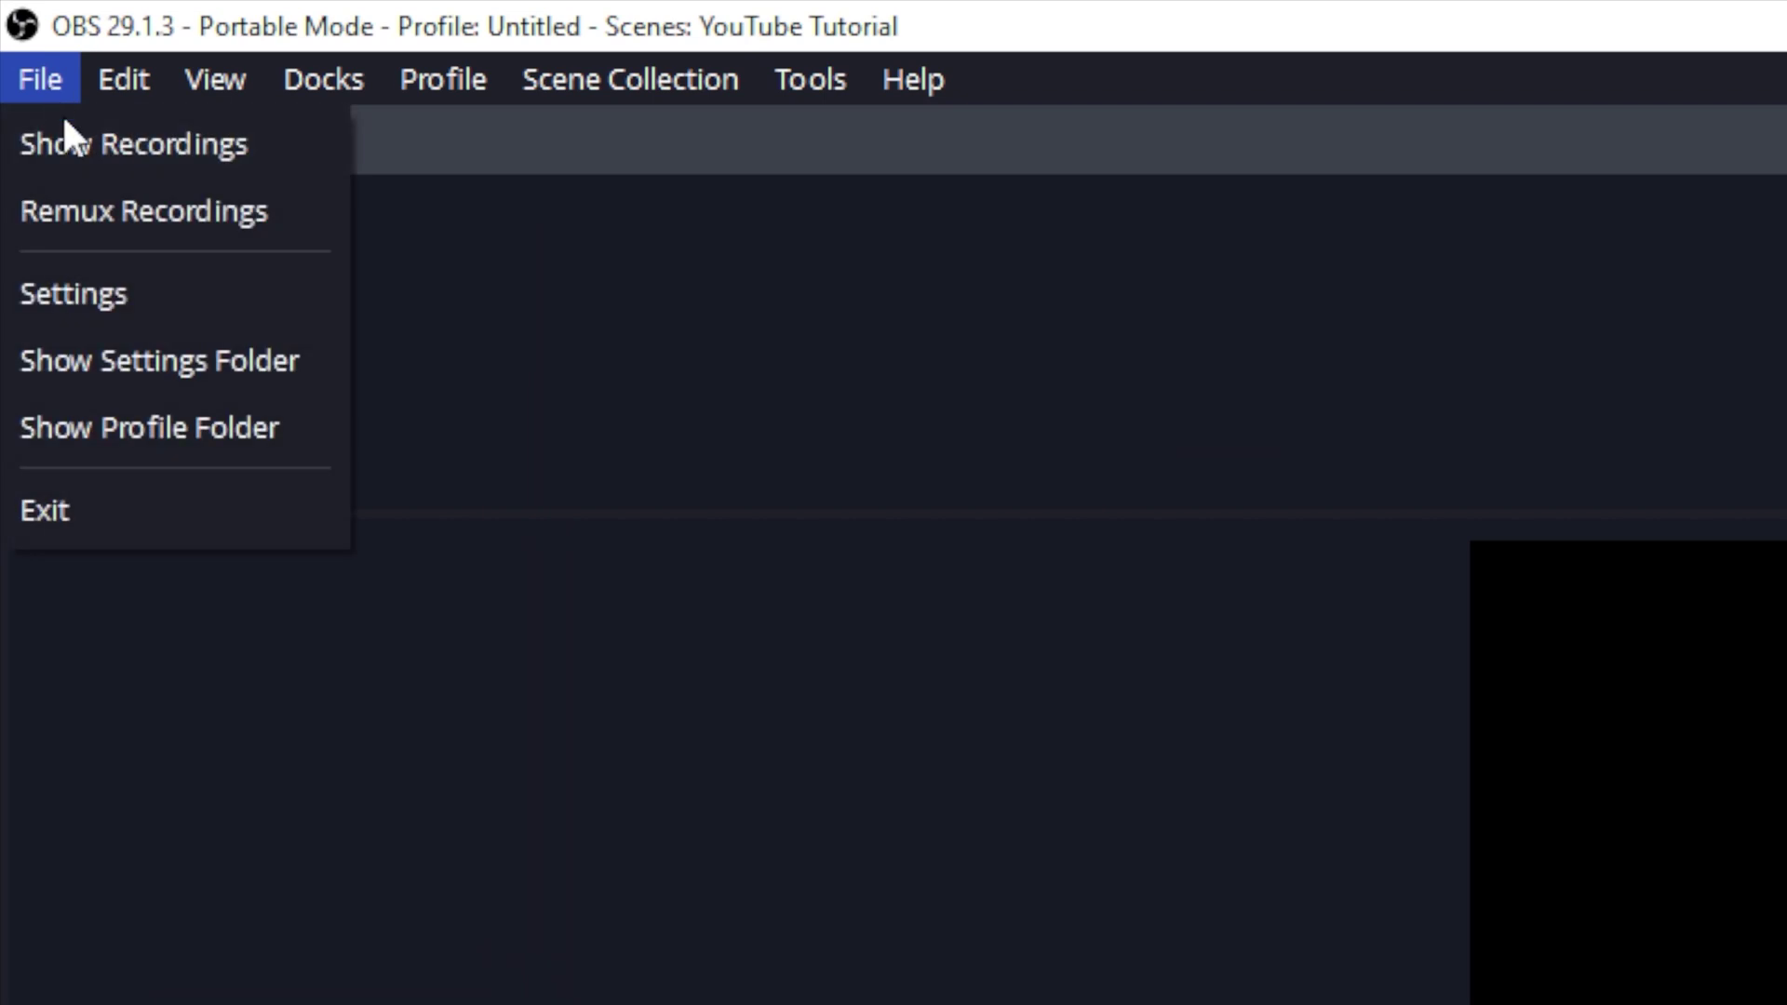
left_click(91, 298)
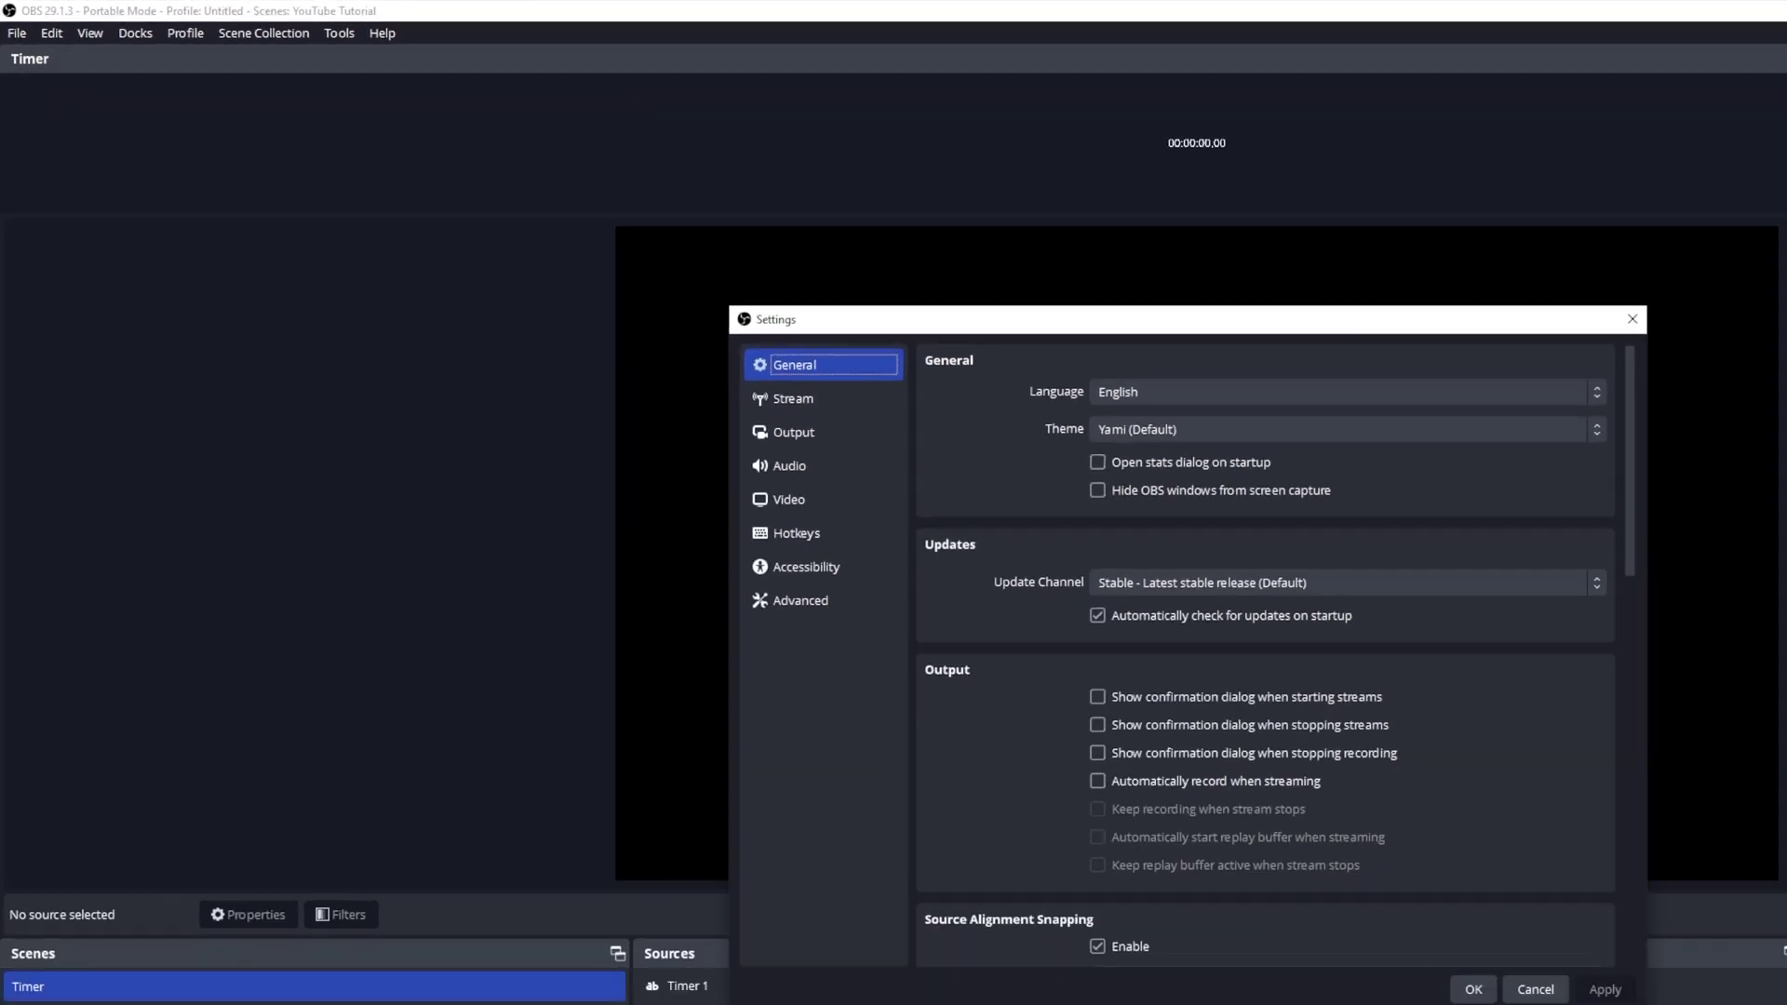
left_click(741, 521)
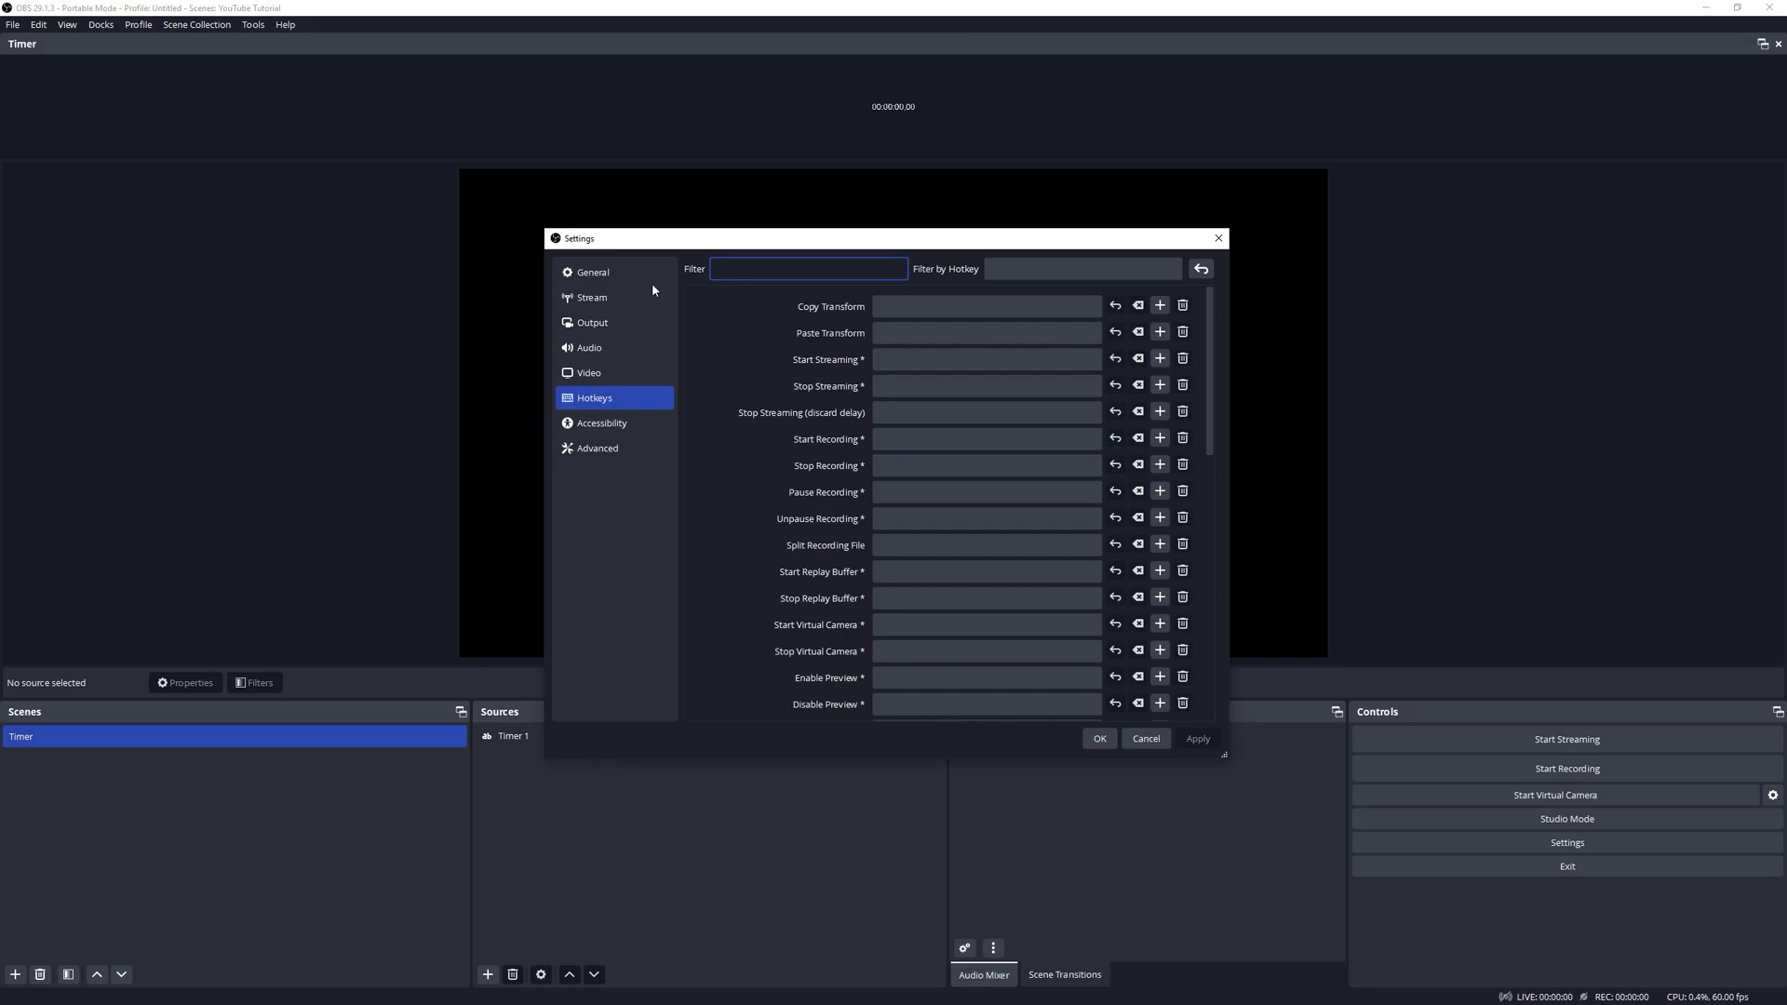
type("Stopwatch")
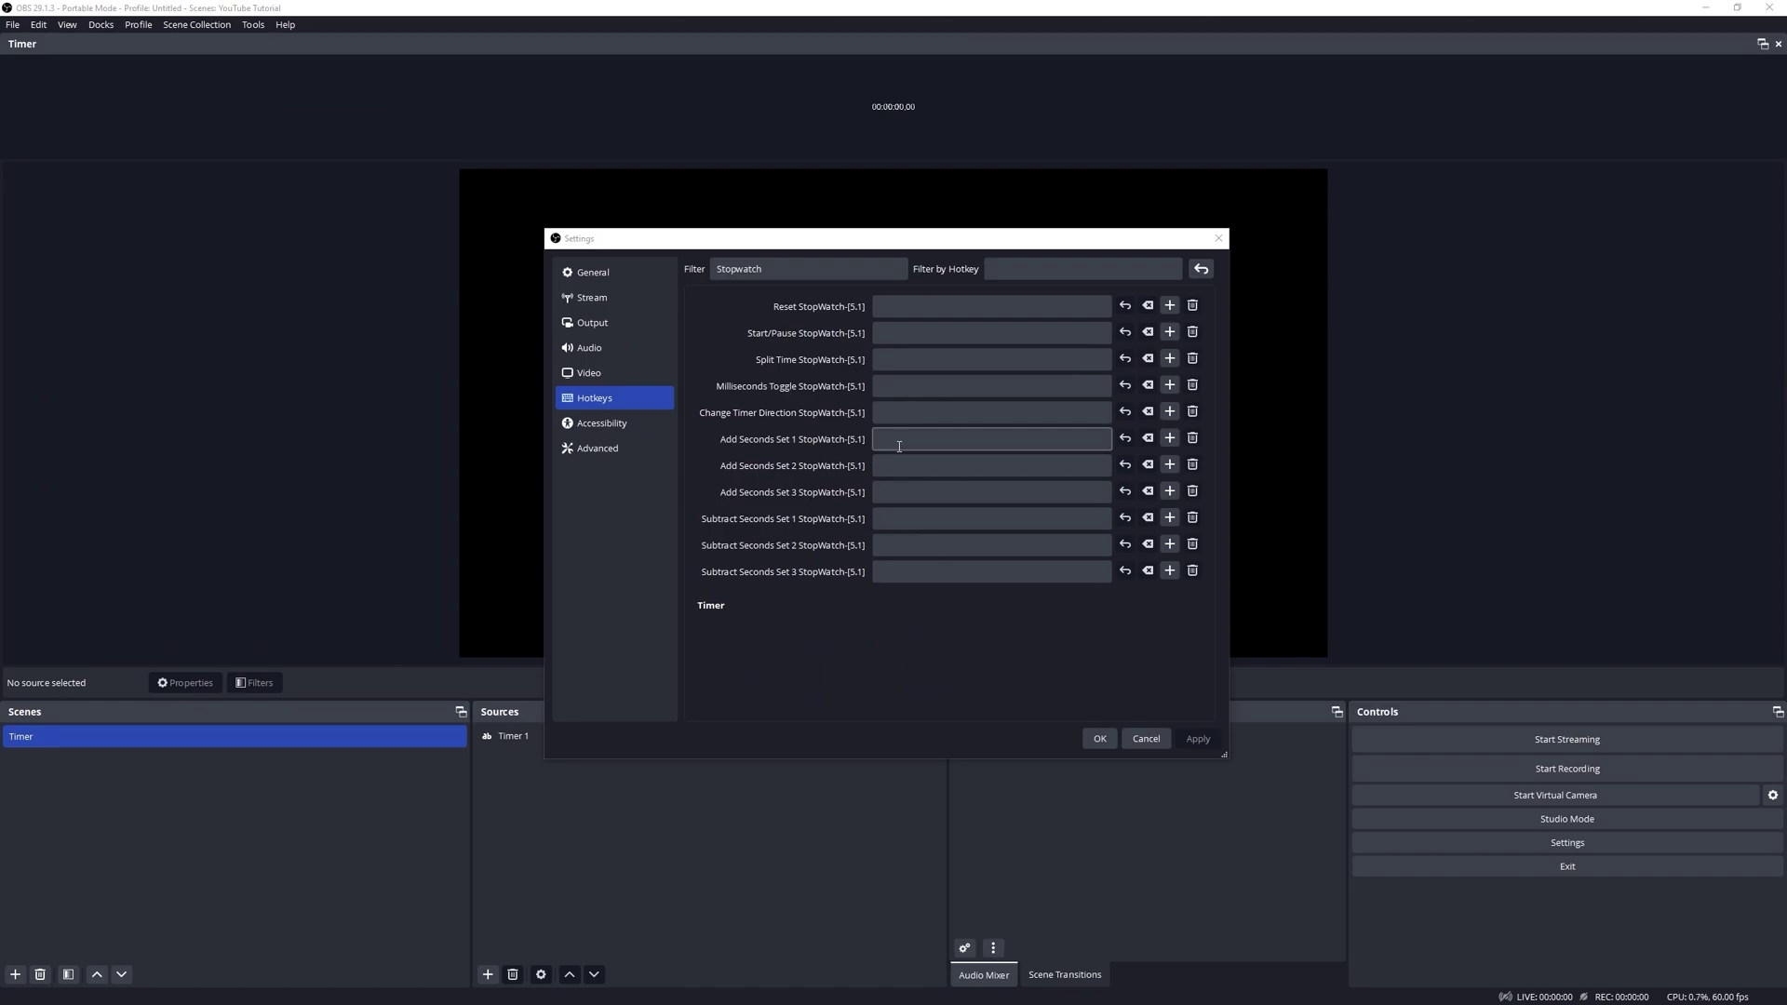
Close Settings and set the Advanced Timer's Split Source to the Split text source.
left_click(1100, 738)
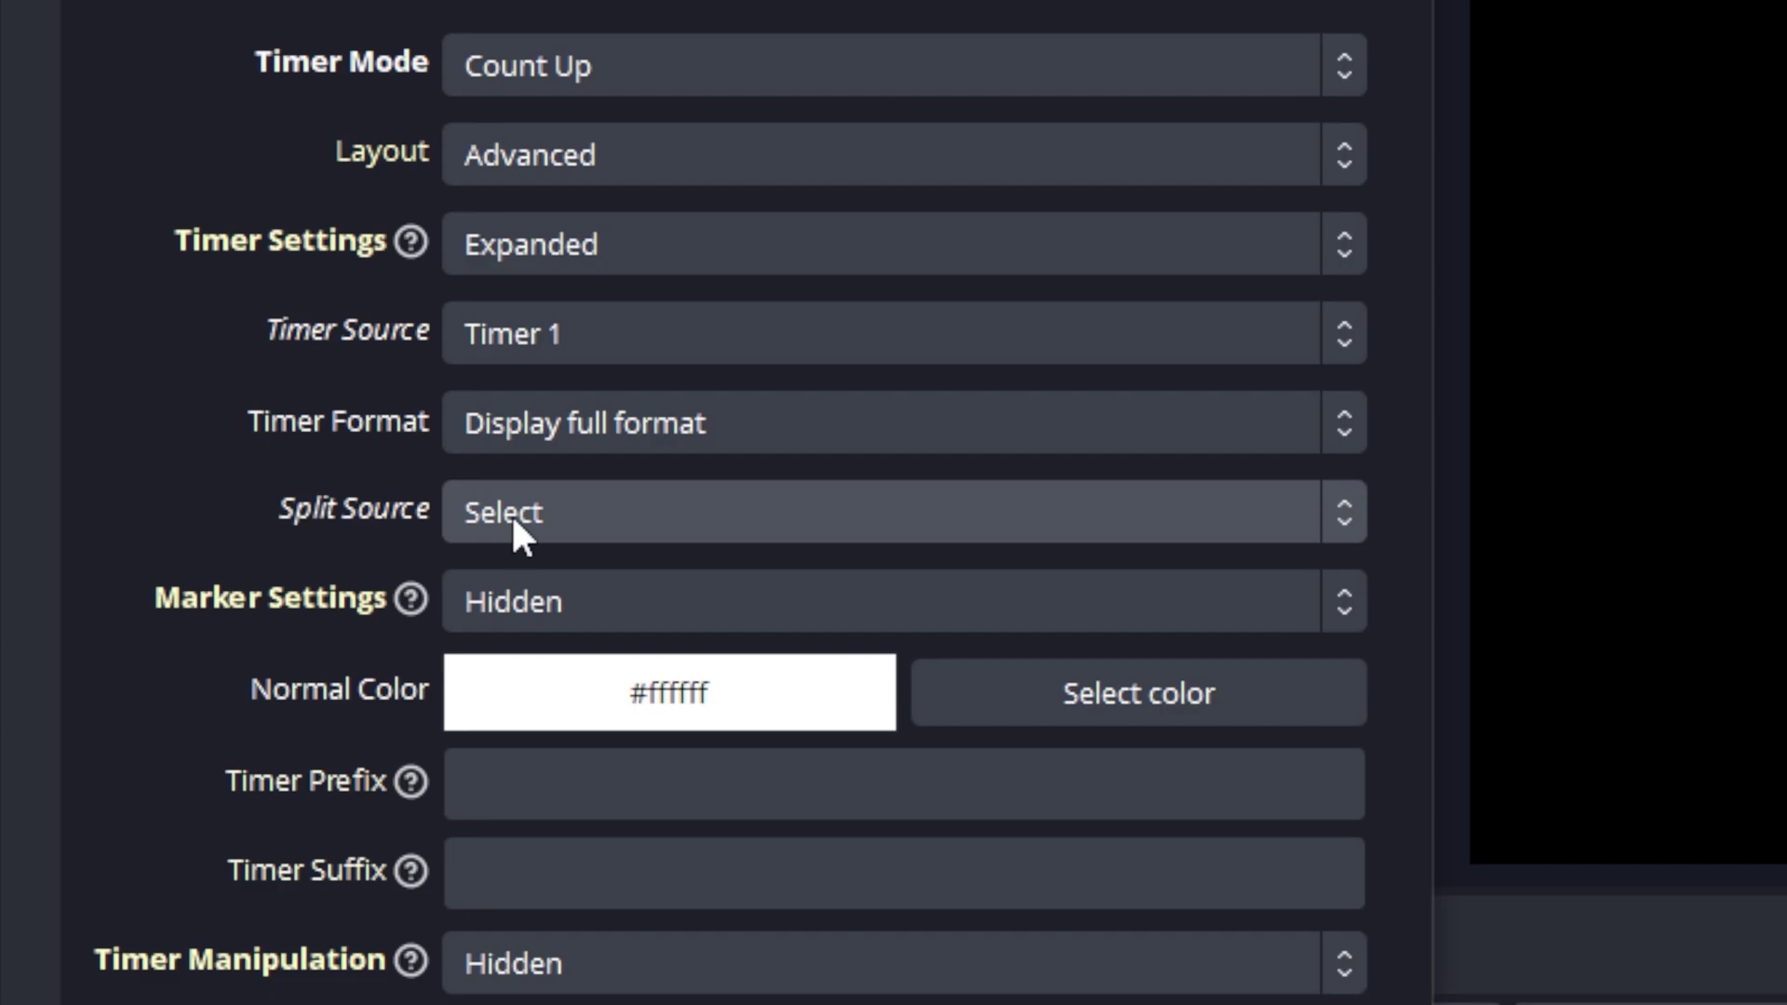
left_click(513, 521)
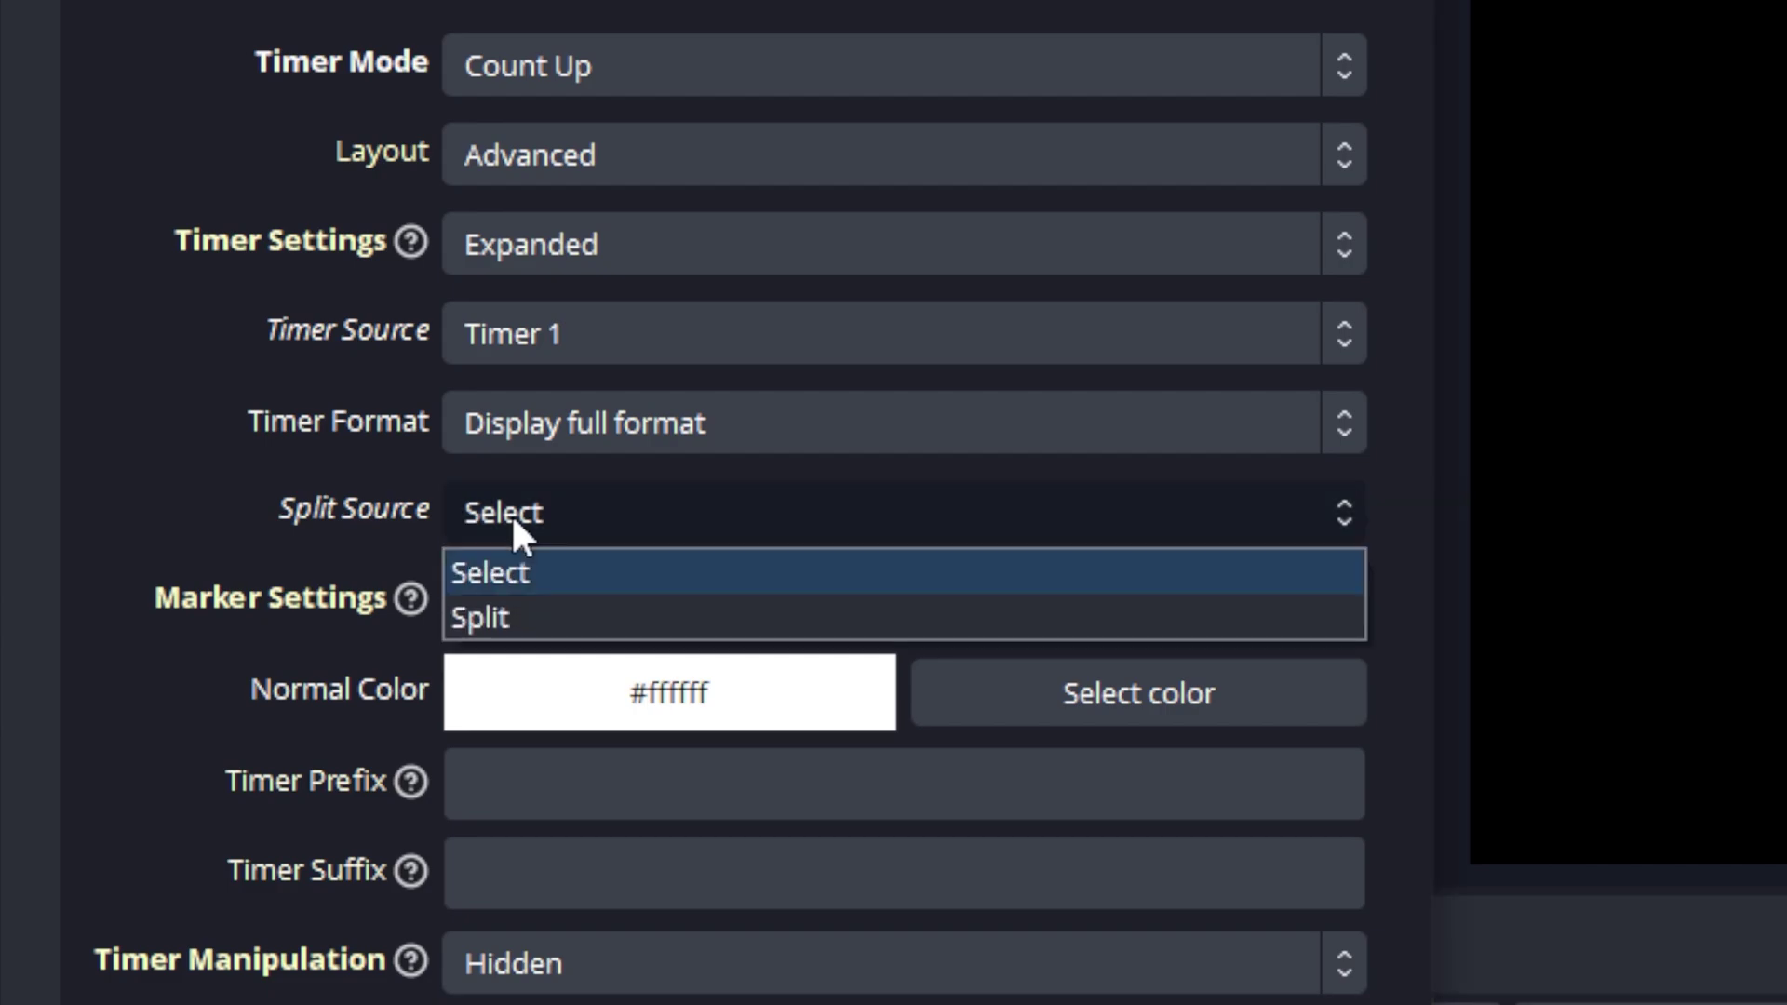
left_click(503, 621)
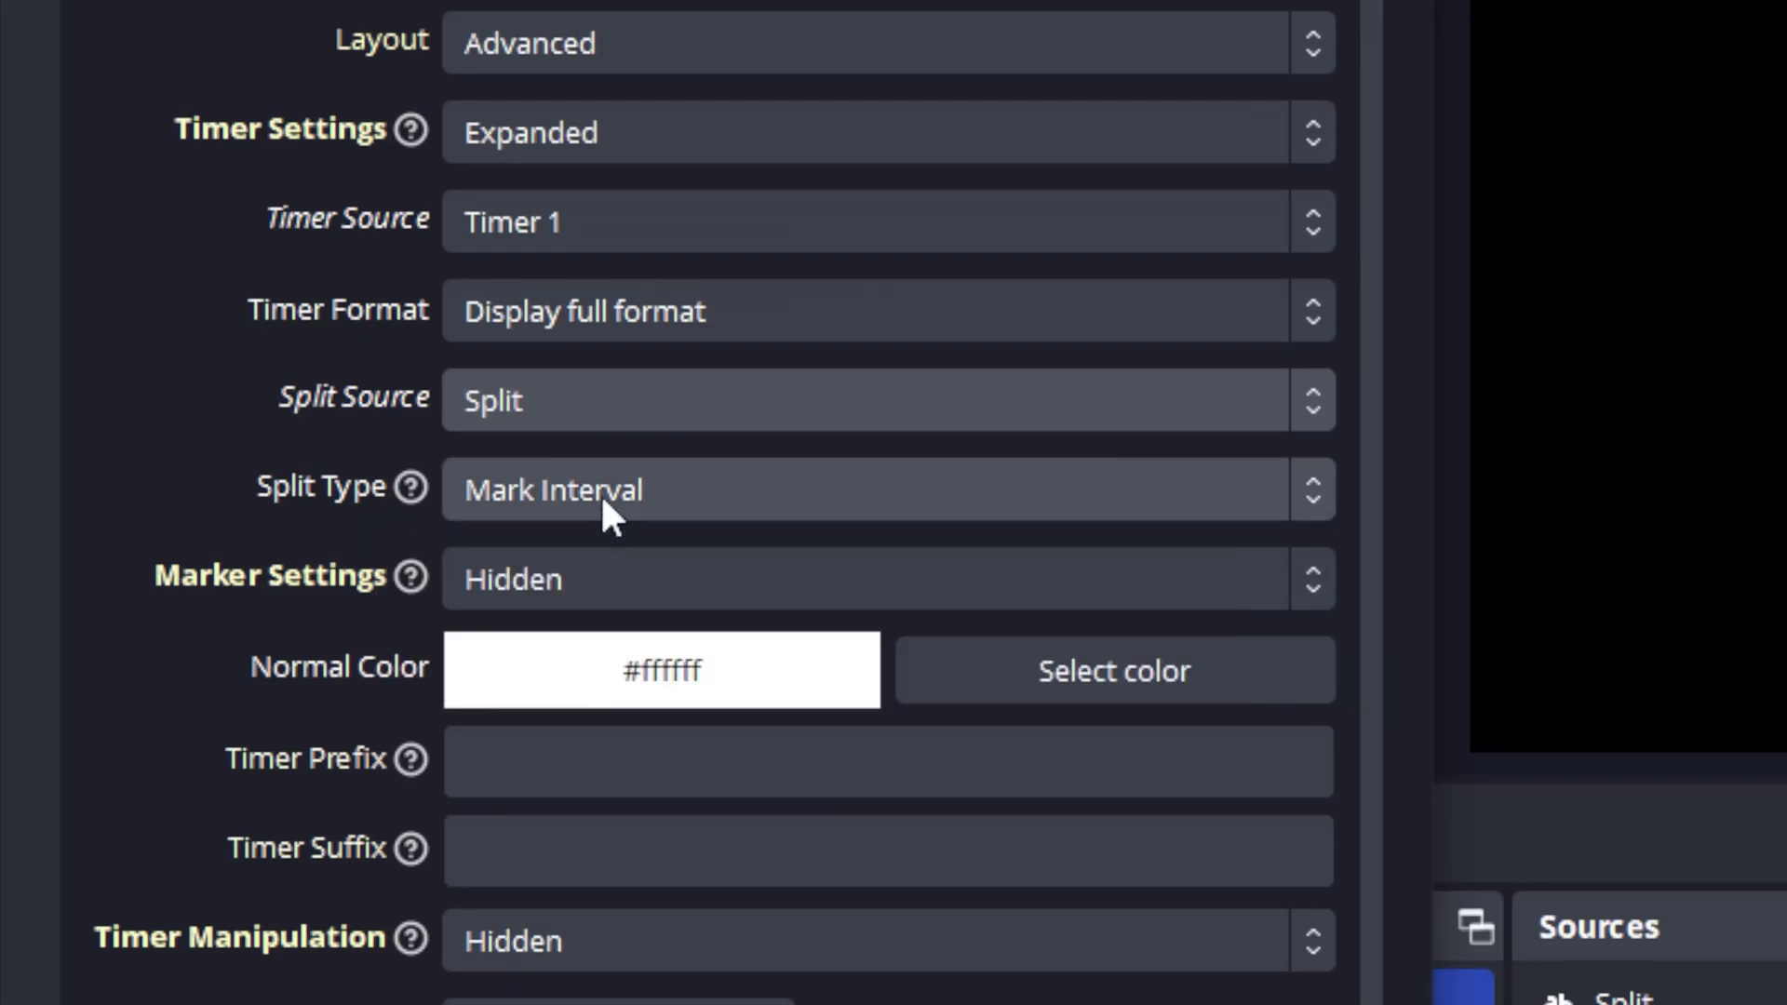
left_click(600, 494)
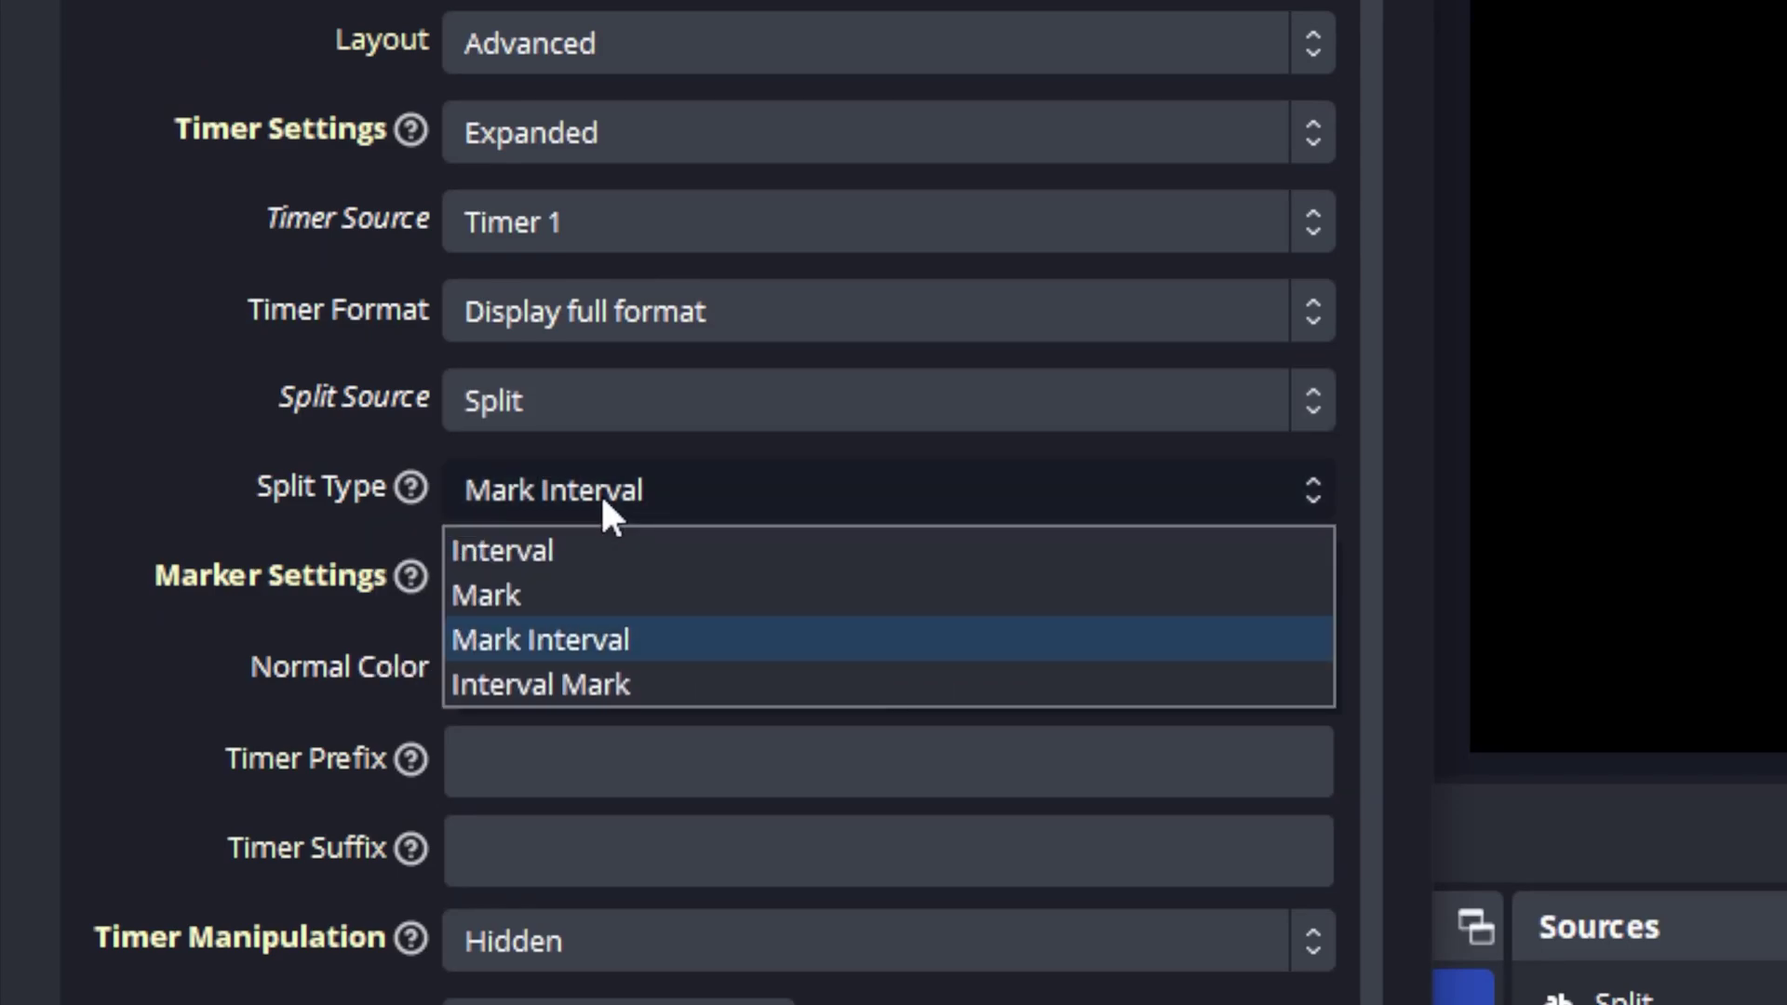
left_click(543, 642)
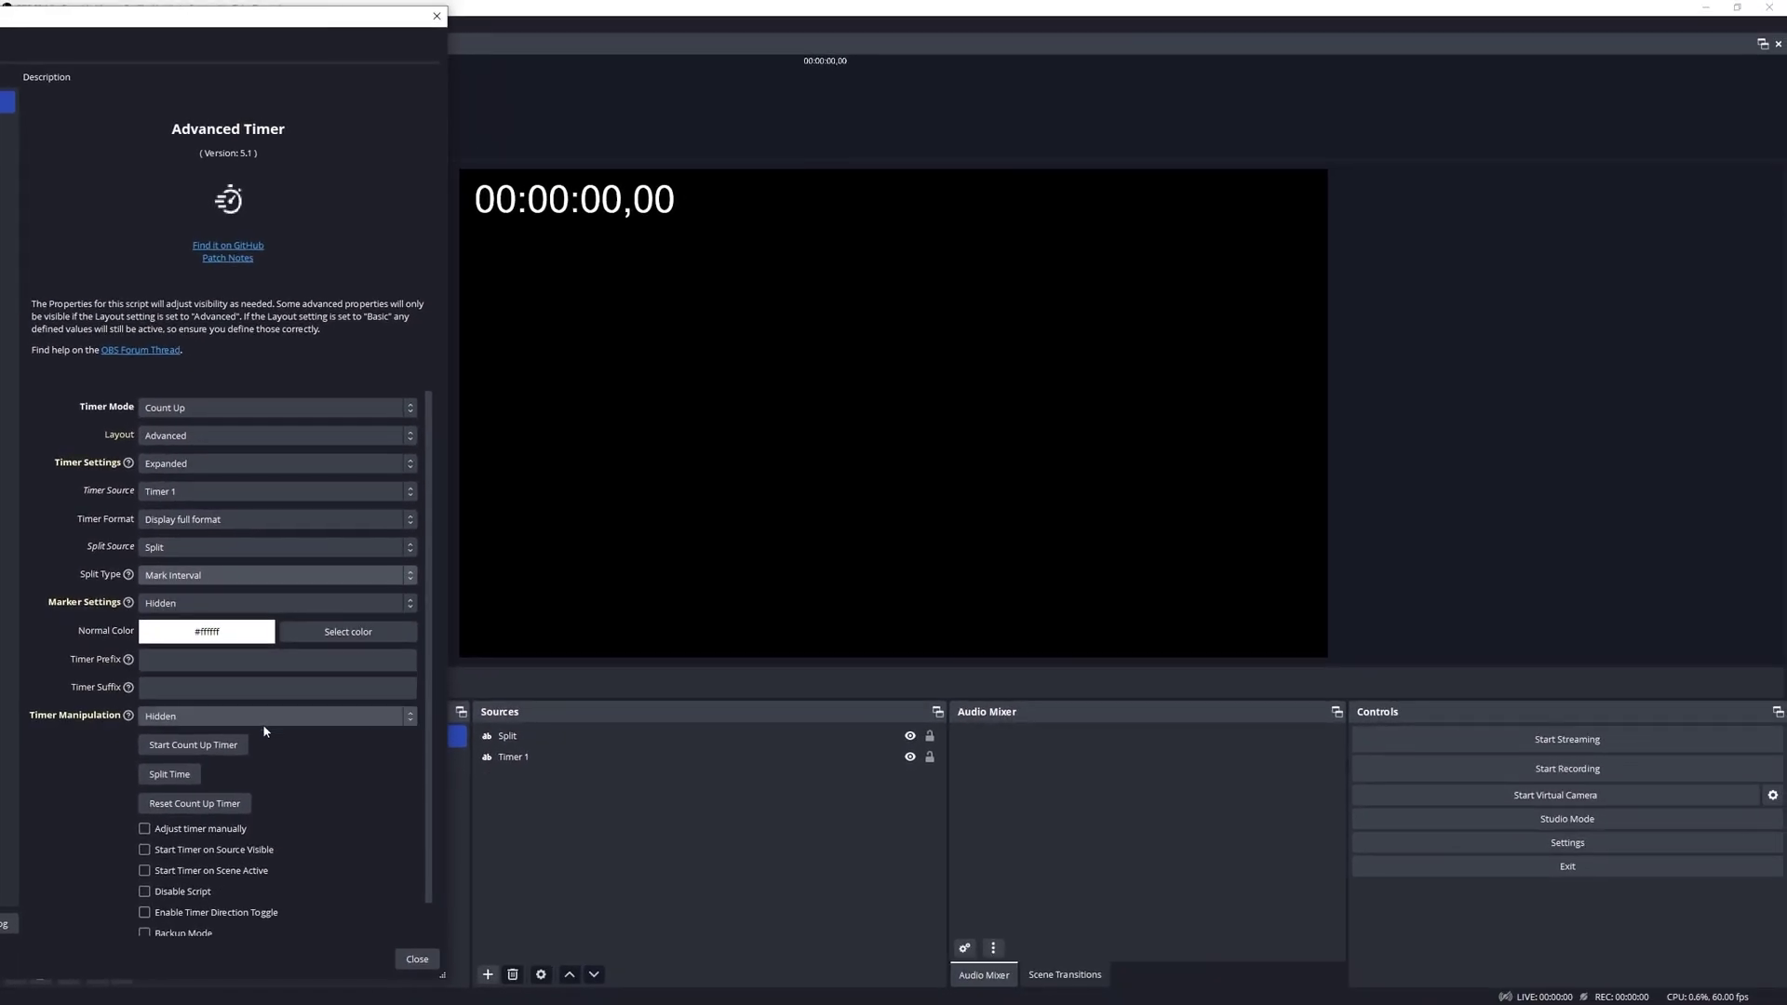
Start the count-up timer, record three split times, then pause it at 00:00:13,88.
left_click(220, 746)
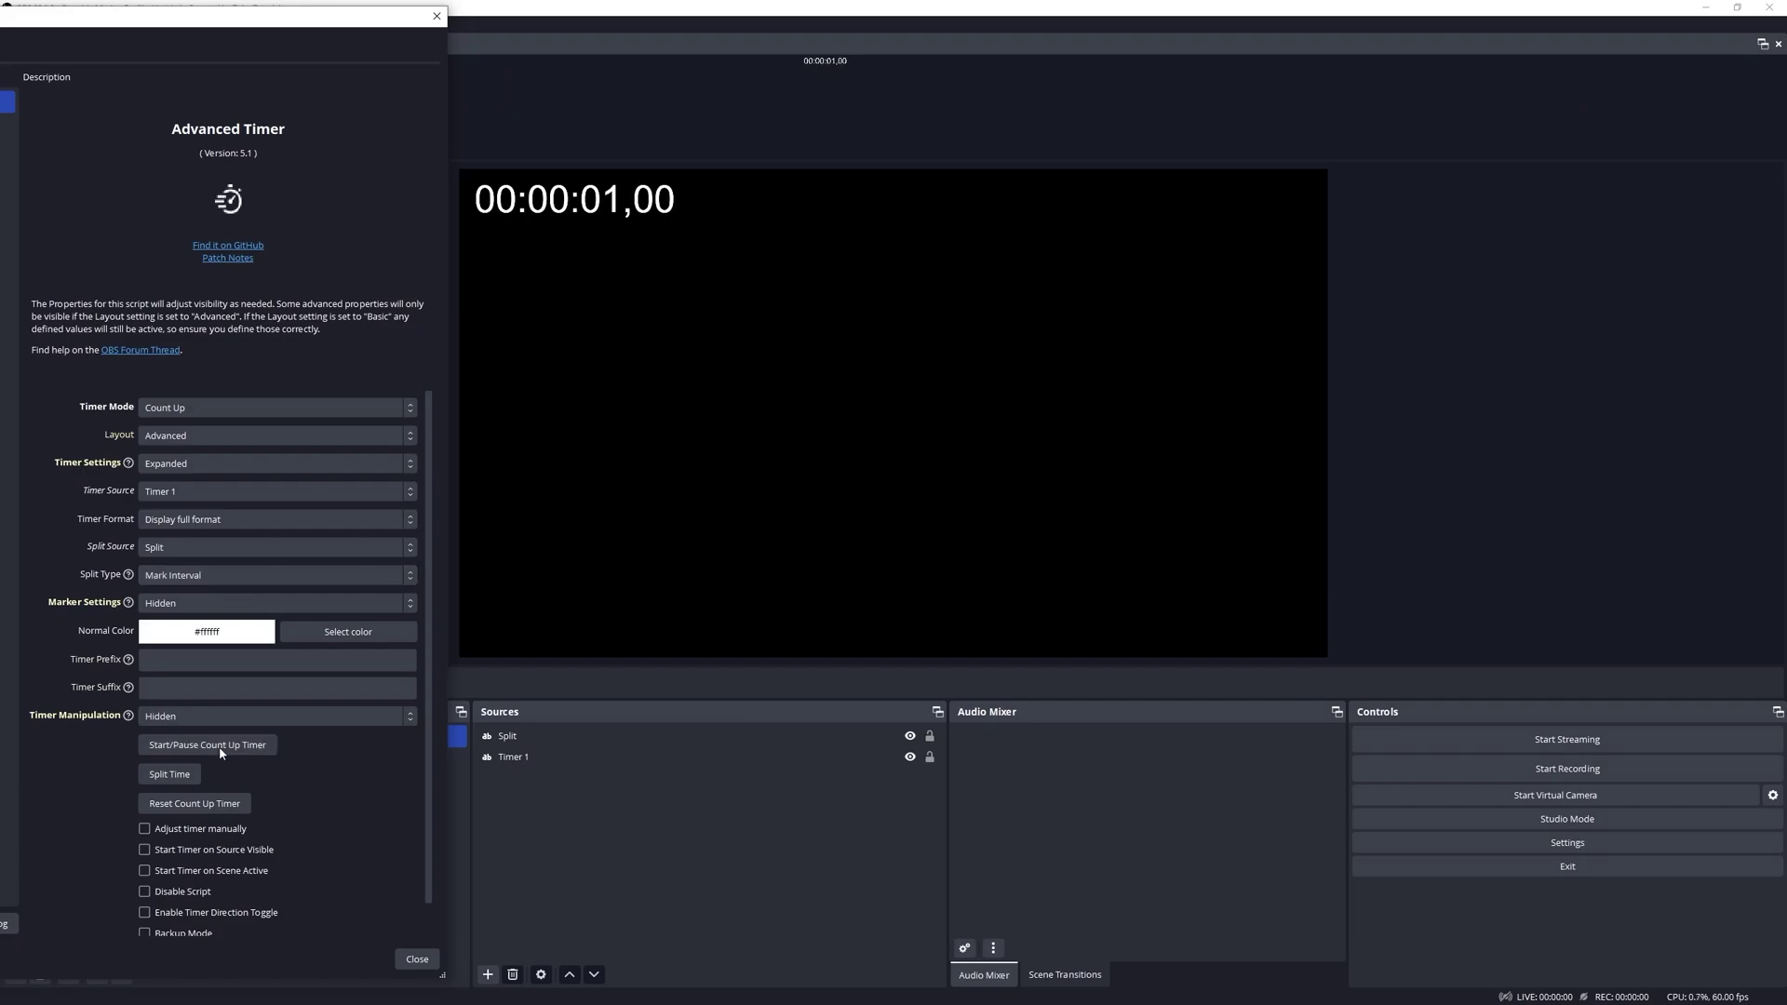
left_click(169, 775)
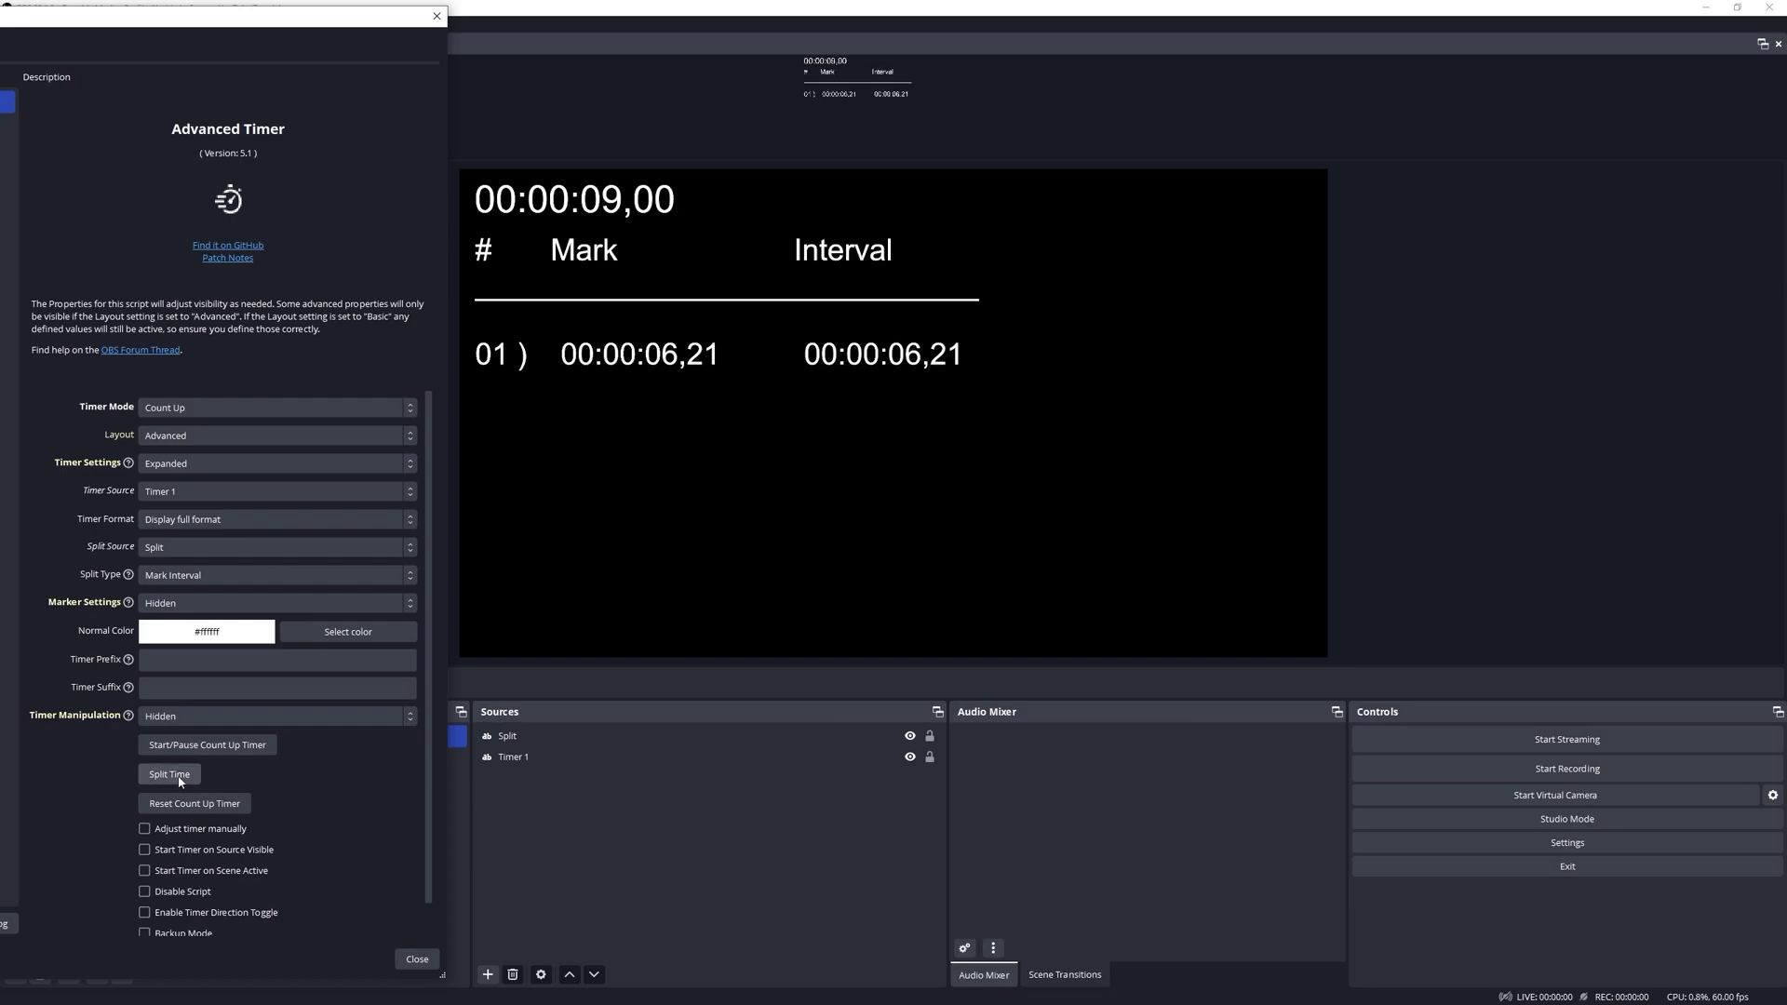
left_click(180, 782)
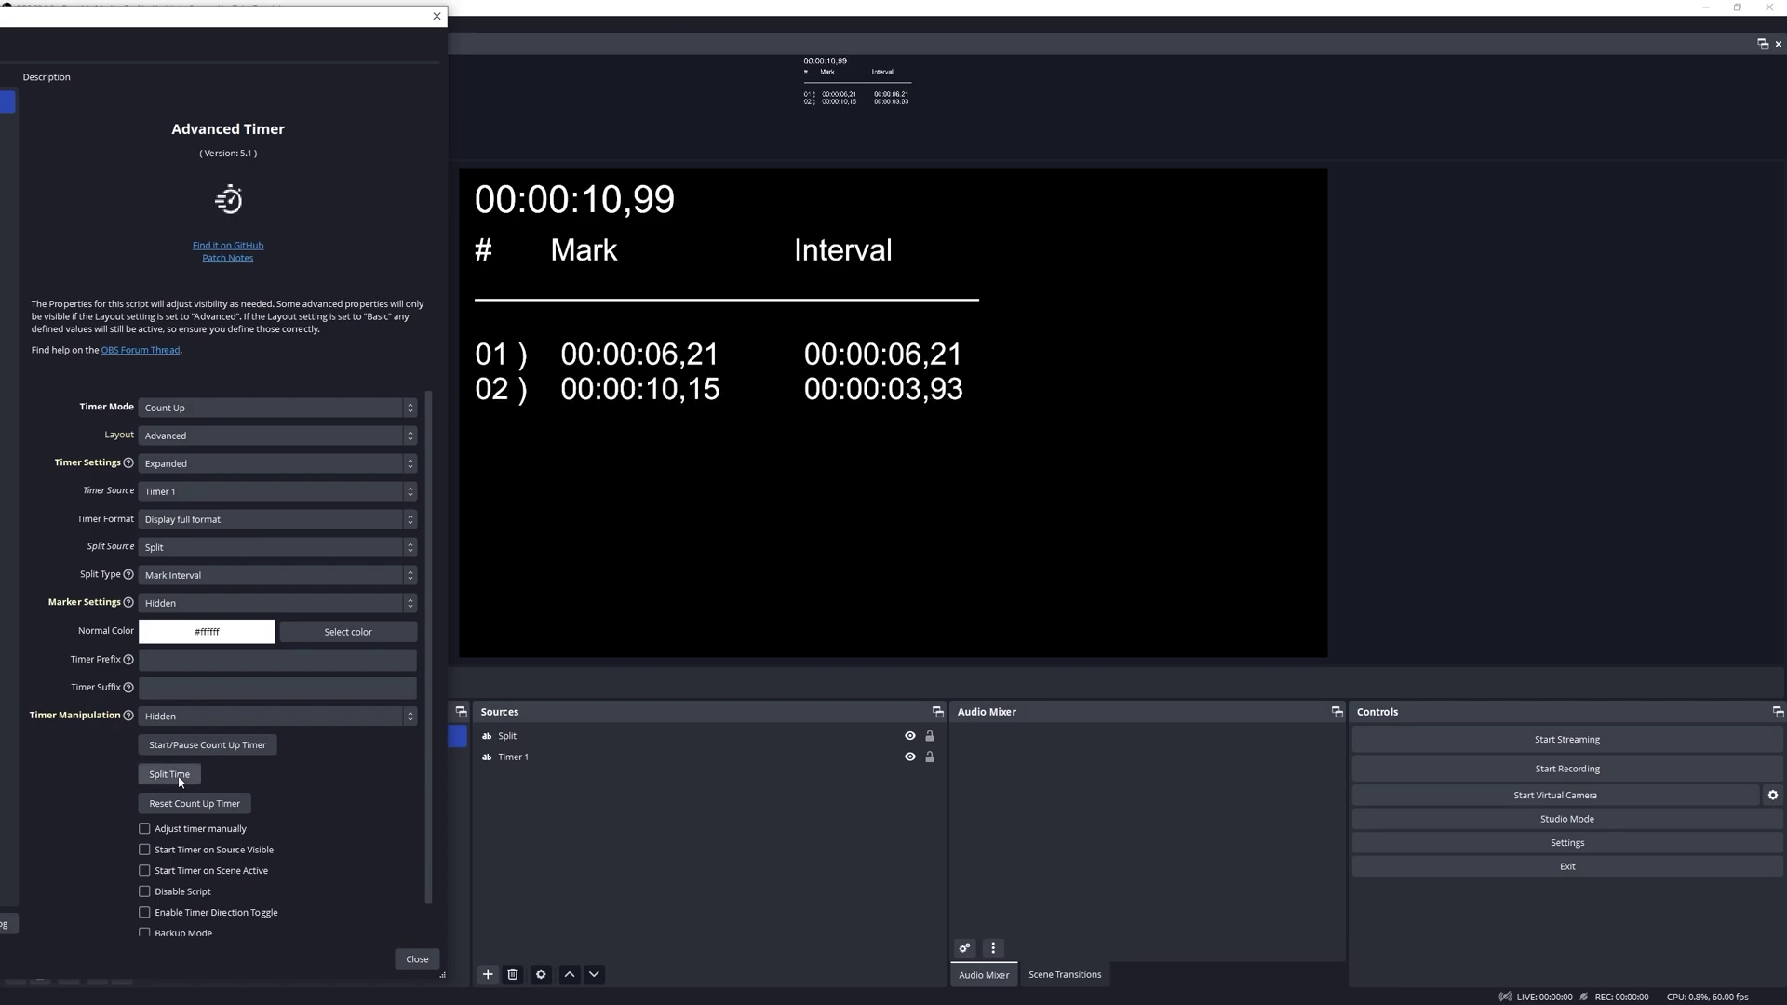
left_click(180, 782)
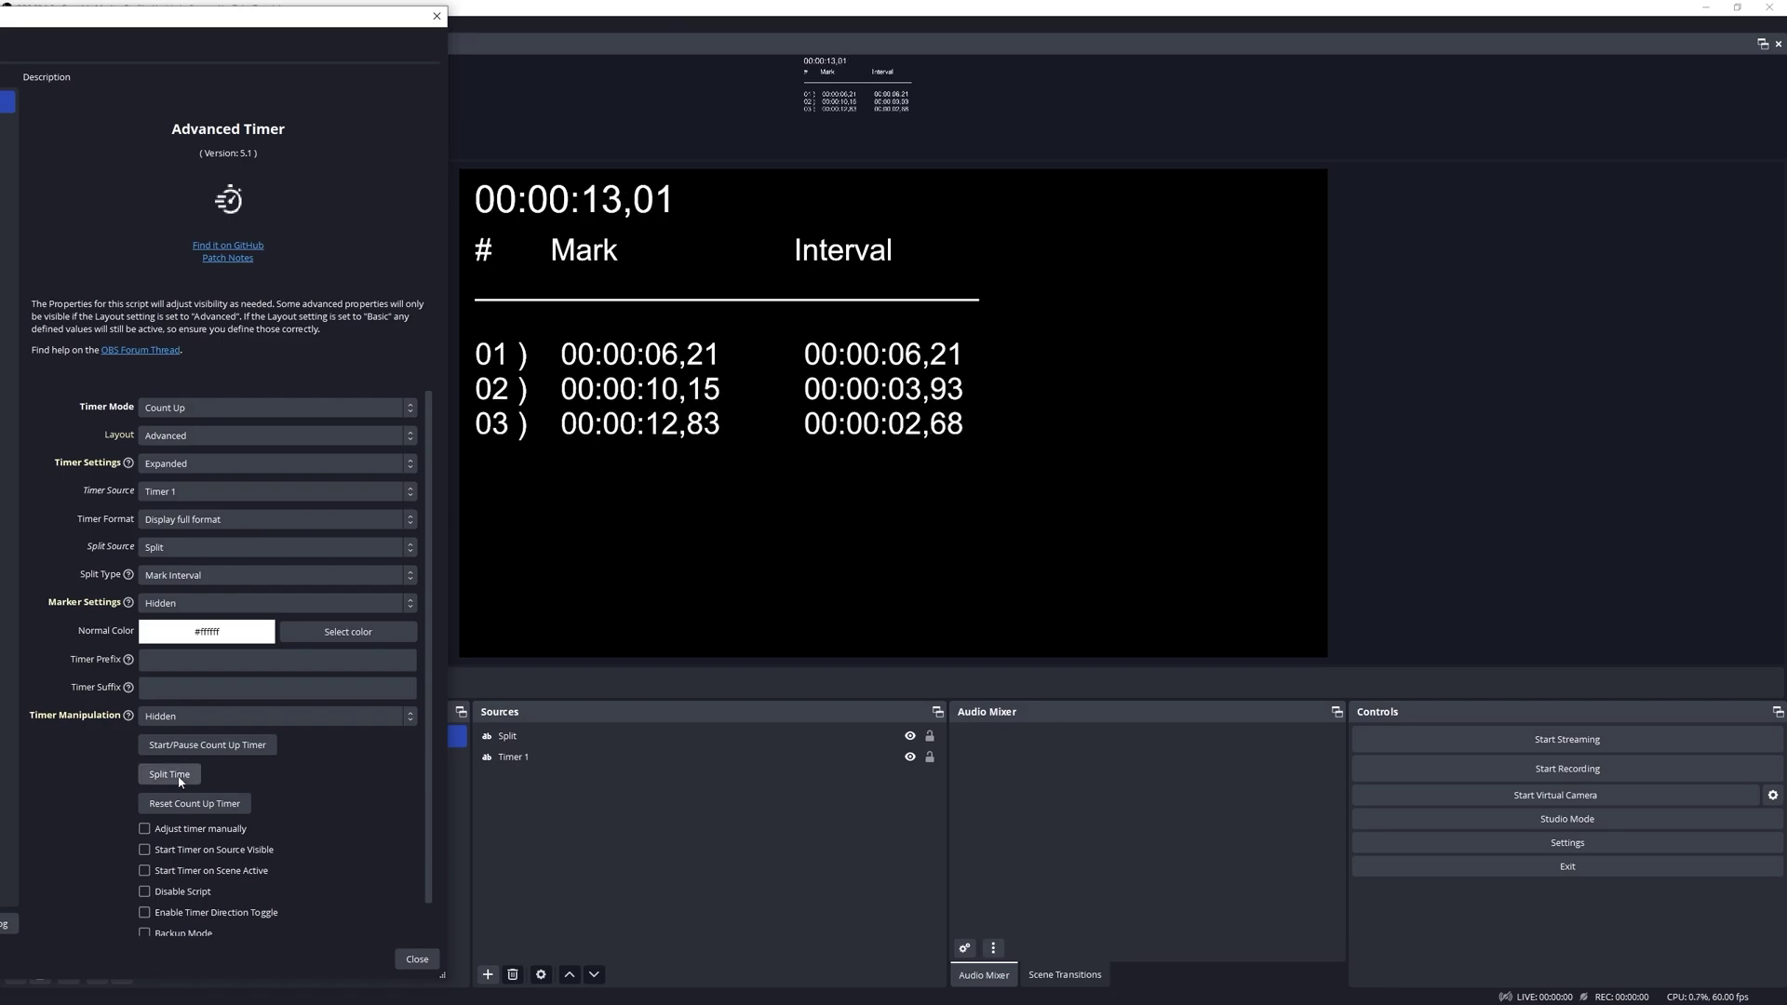
left_click(188, 750)
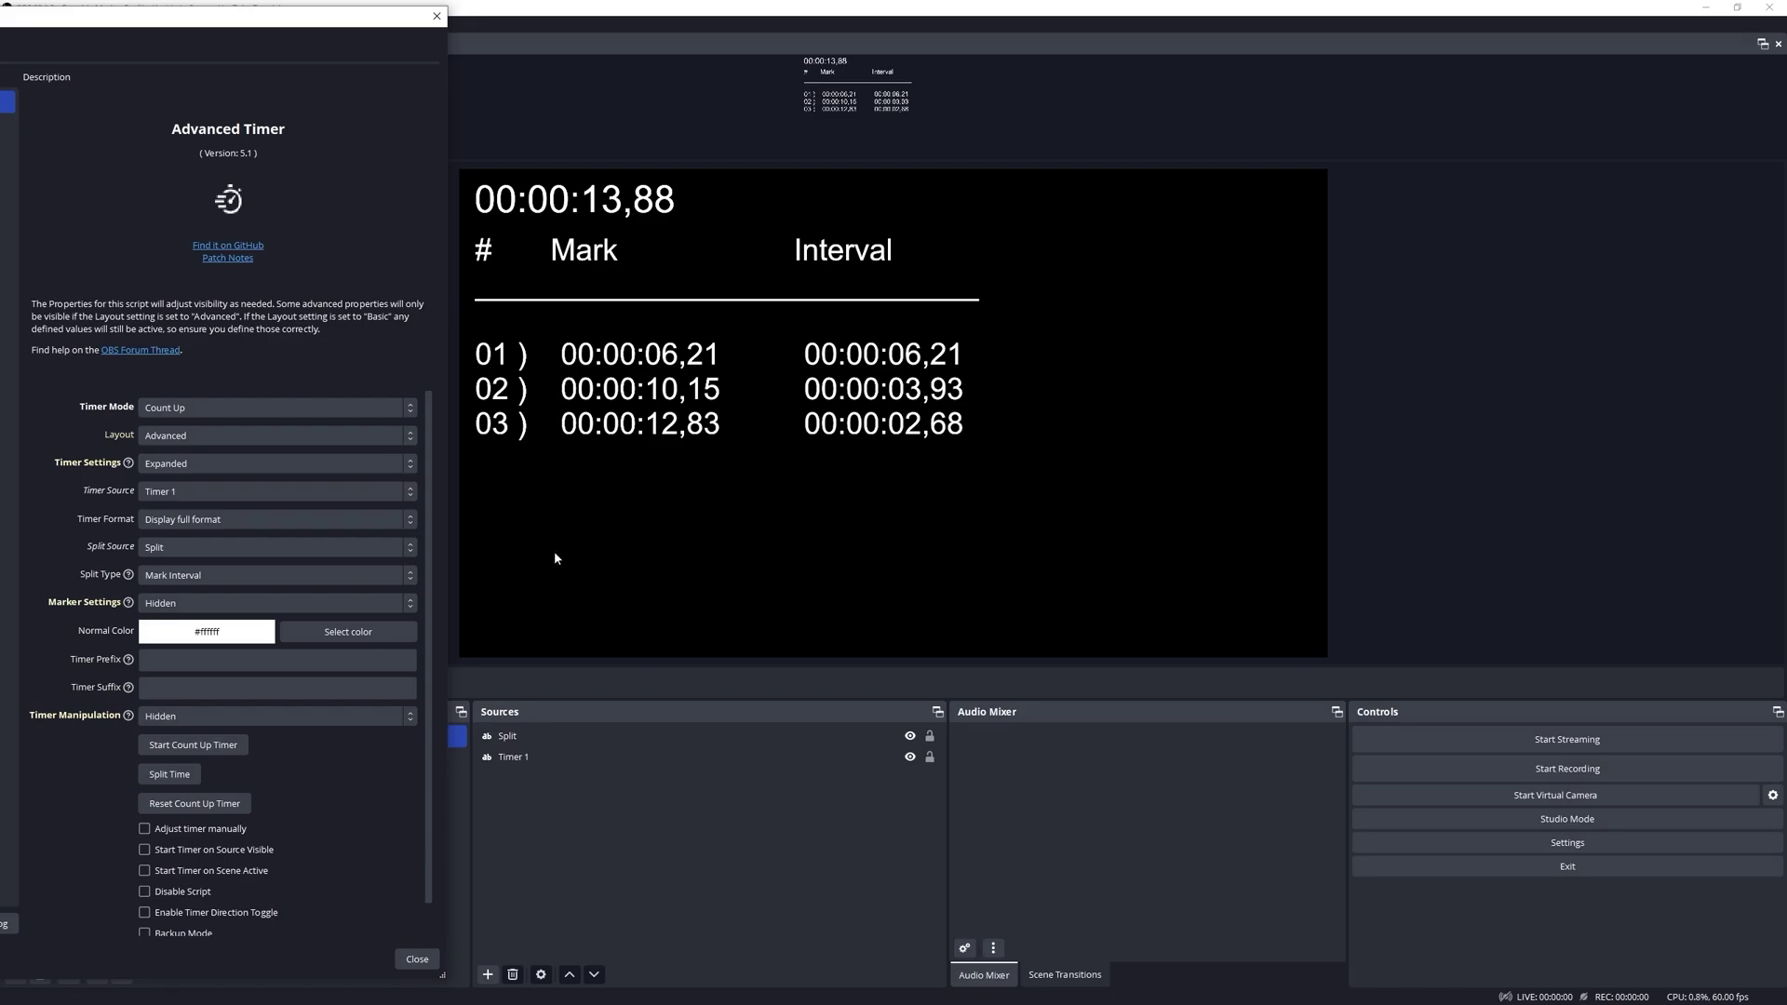